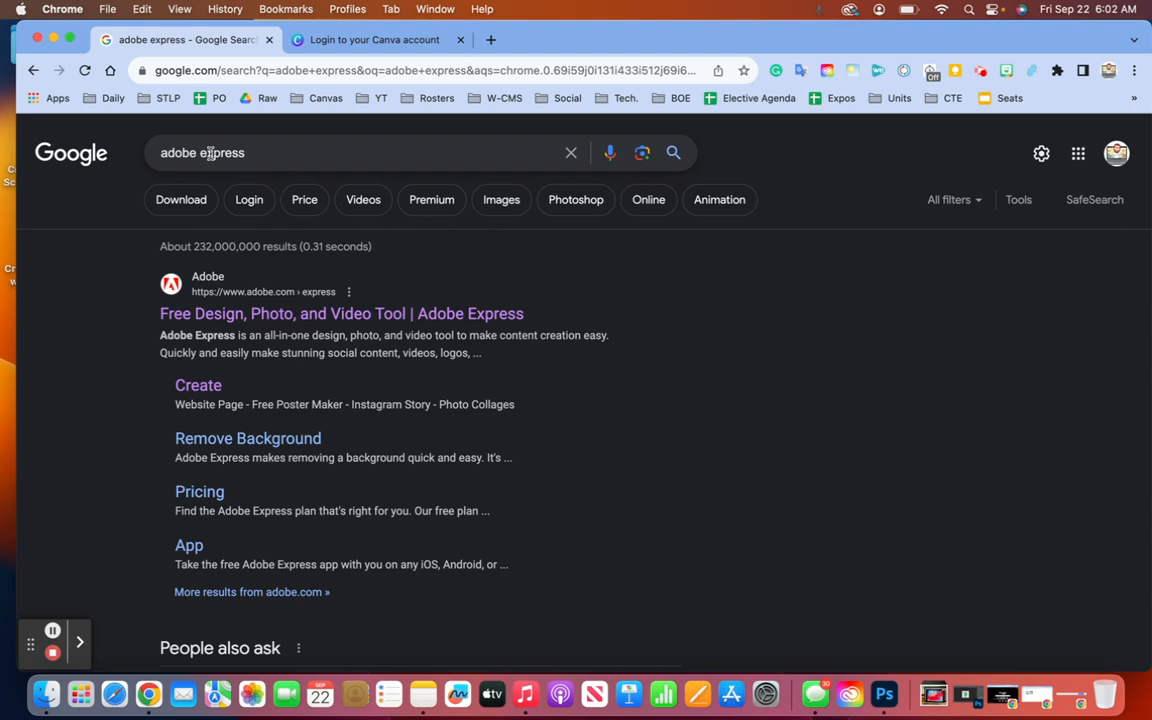
- Glance at the Canva tab, then open the 'Free Design, Photo, and Video Tool | Adobe Express' result
click(357, 40)
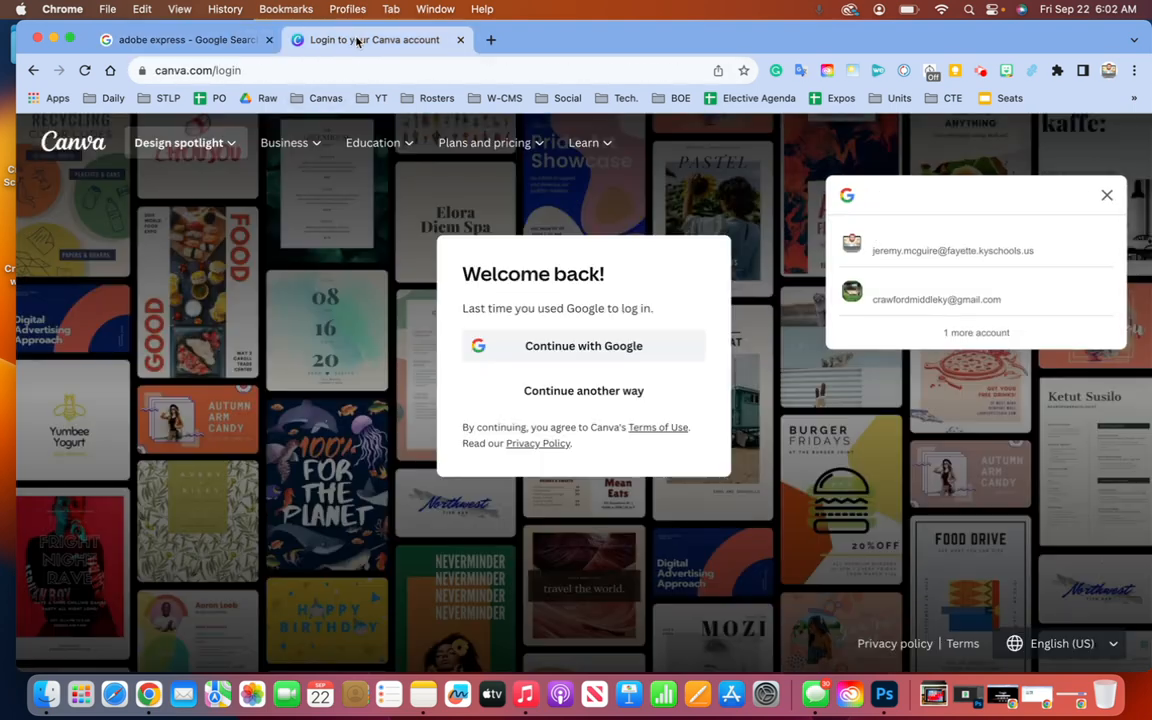
click(178, 40)
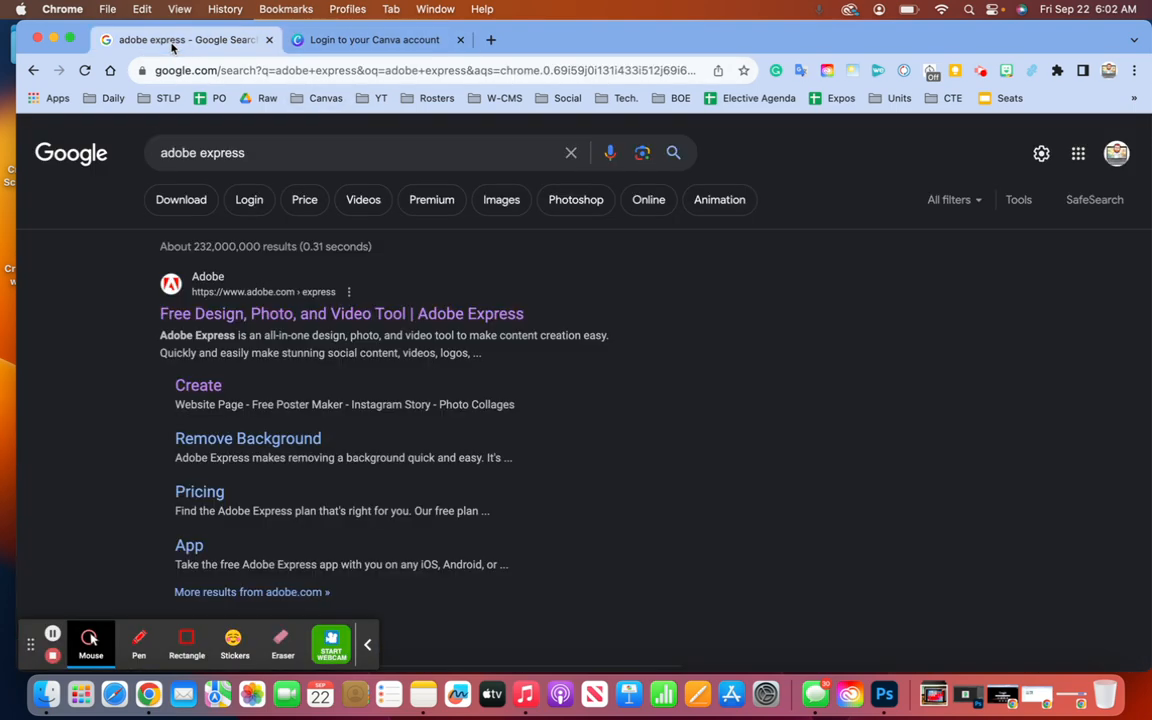
click(288, 314)
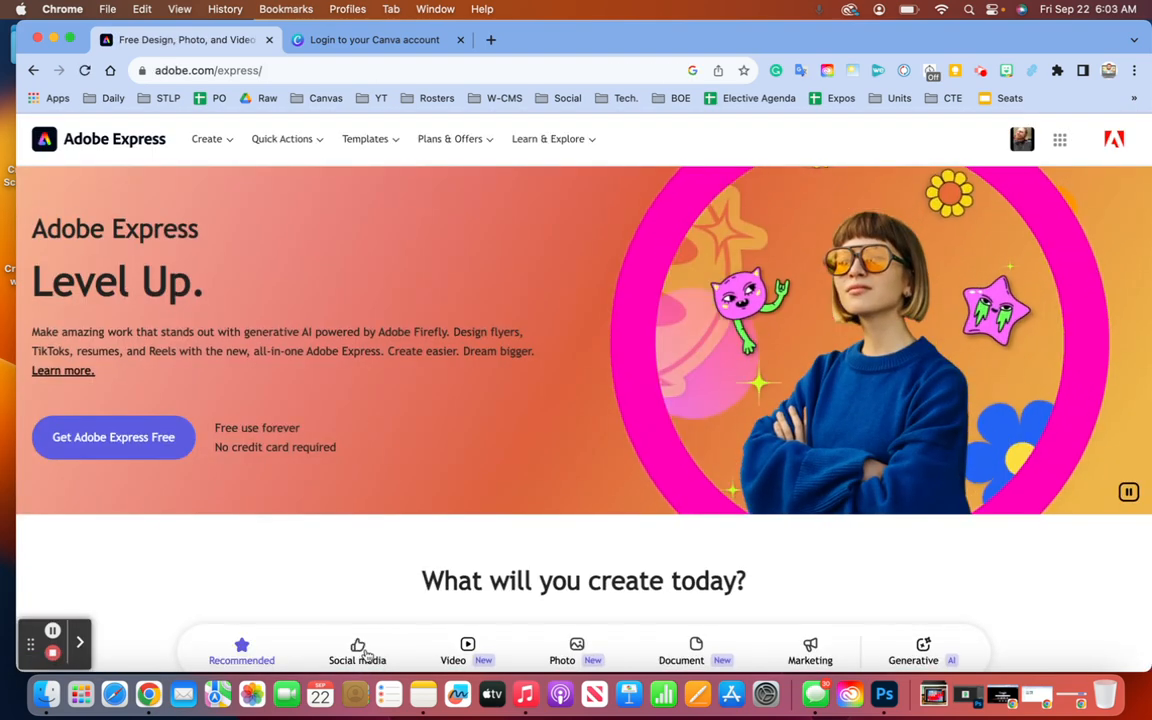
- Follow 'Get Adobe Express Free' into the app and check the site information
click(116, 439)
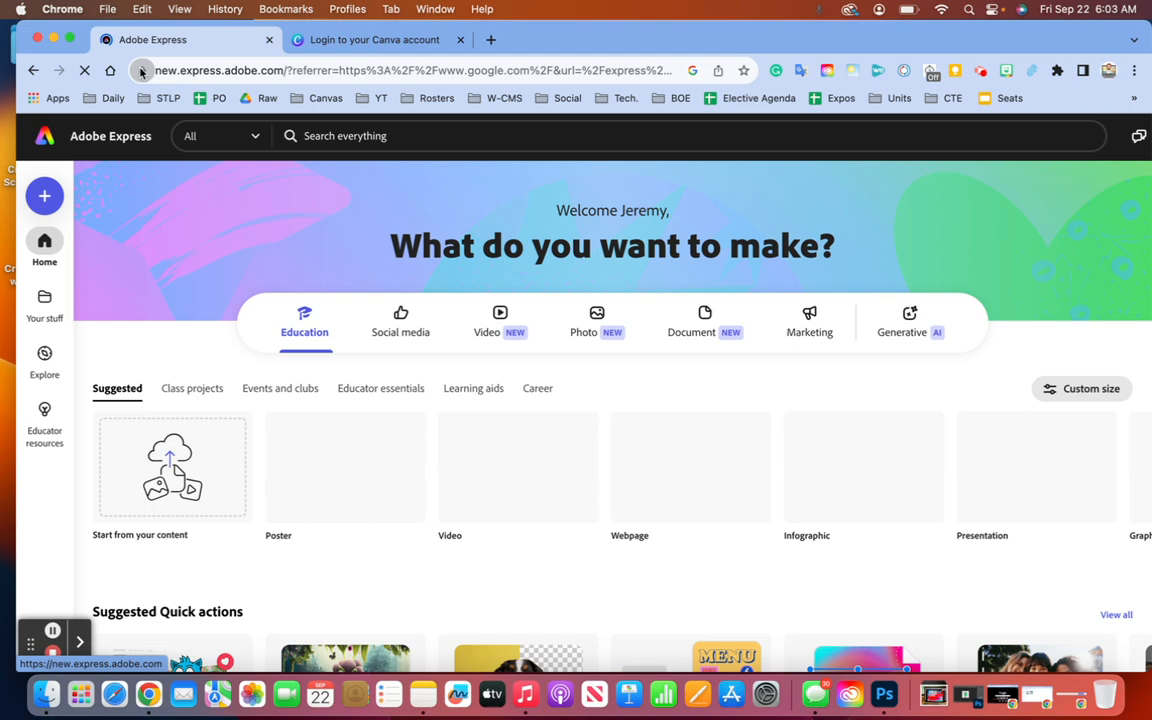
mouse_move(142, 71)
mouse_down()
mouse_move(181, 88)
mouse_move(143, 73)
mouse_up()
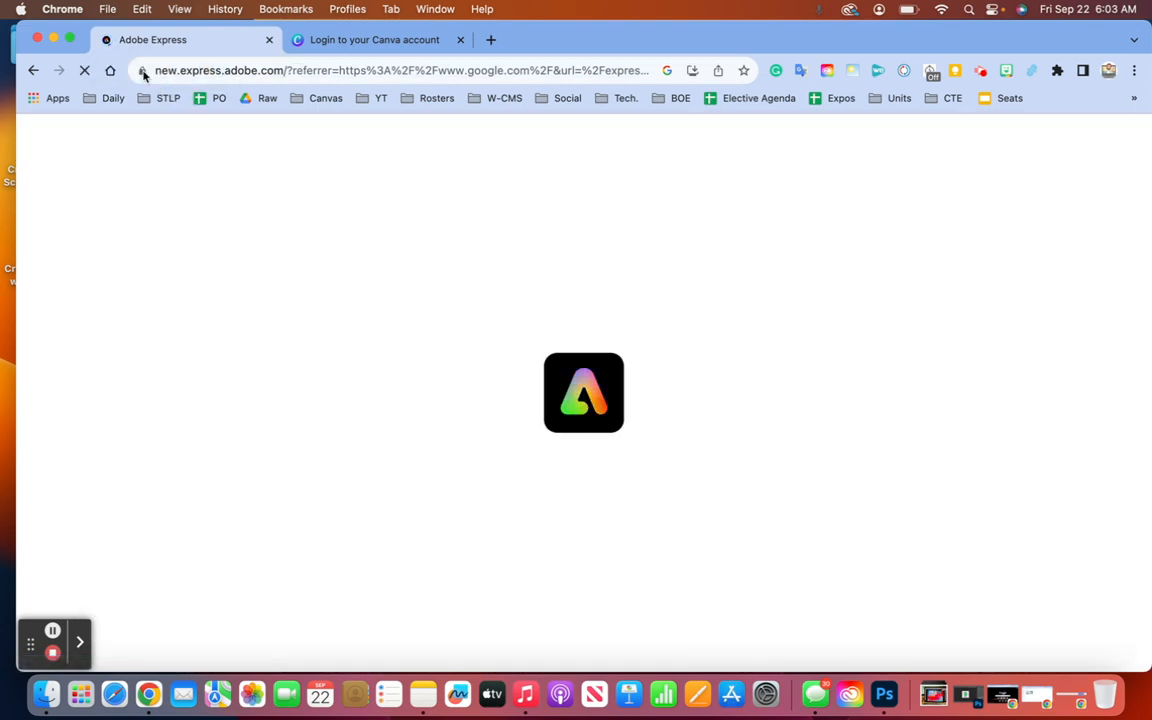
click(143, 72)
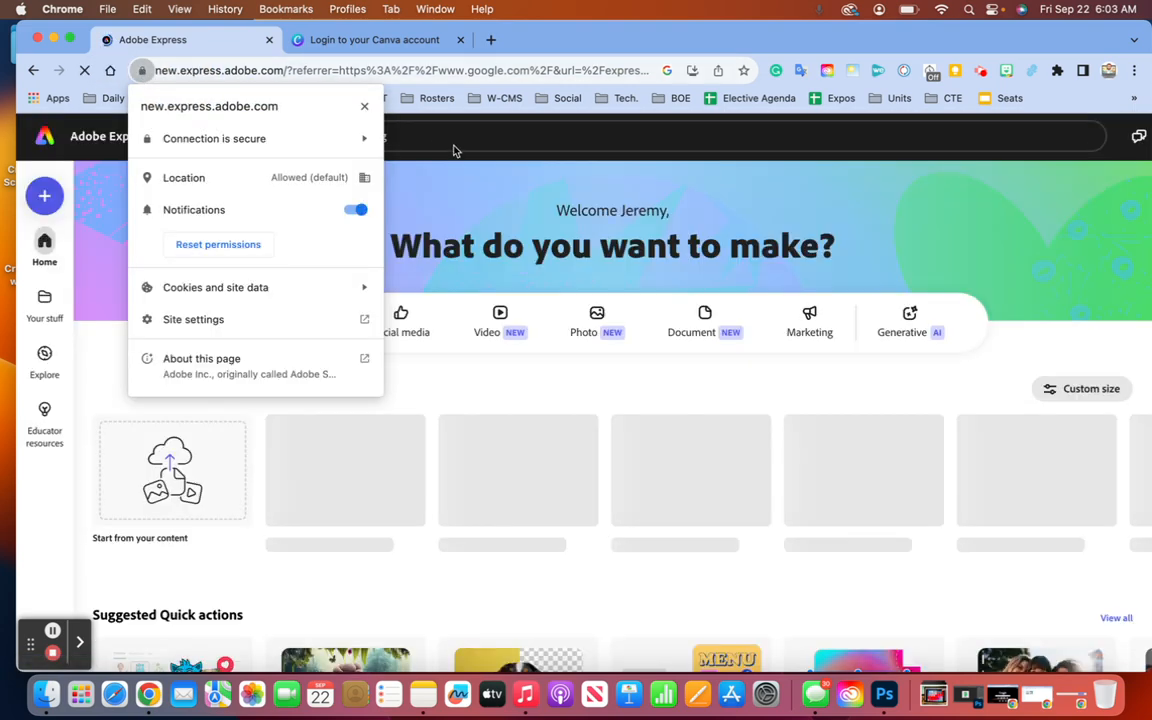
click(471, 153)
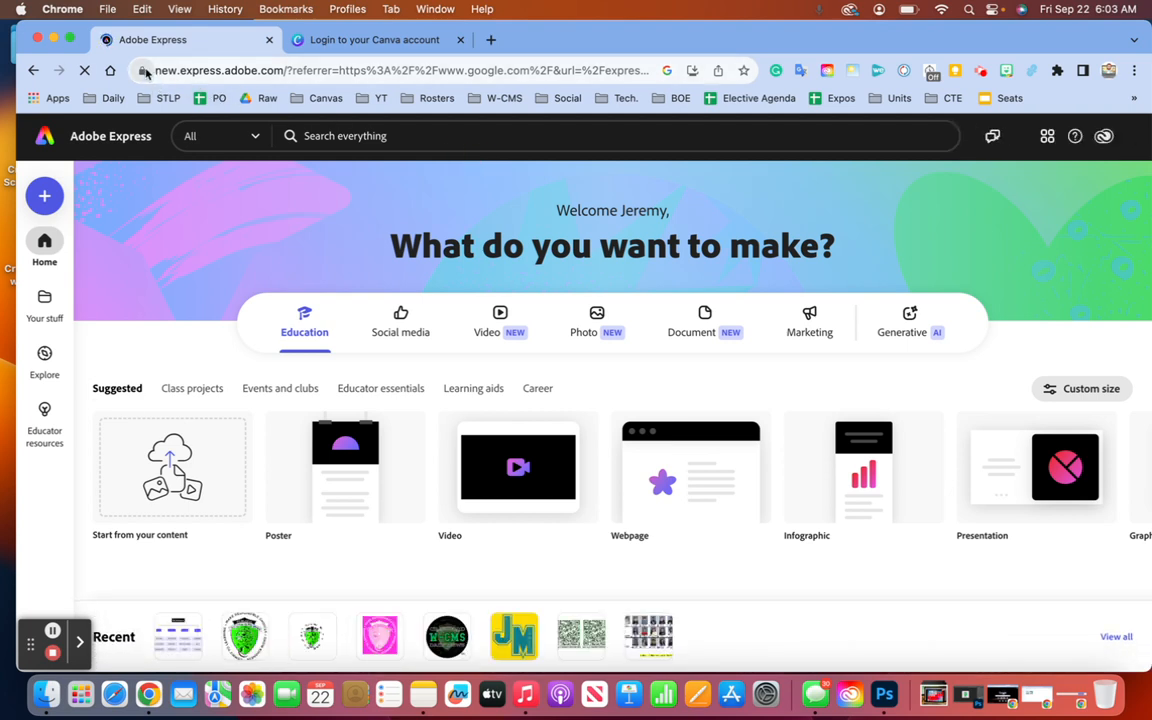
- Drag Adobe Express onto the bookmarks bar and create a new bookmark folder named Software
drag(145, 72, 120, 100)
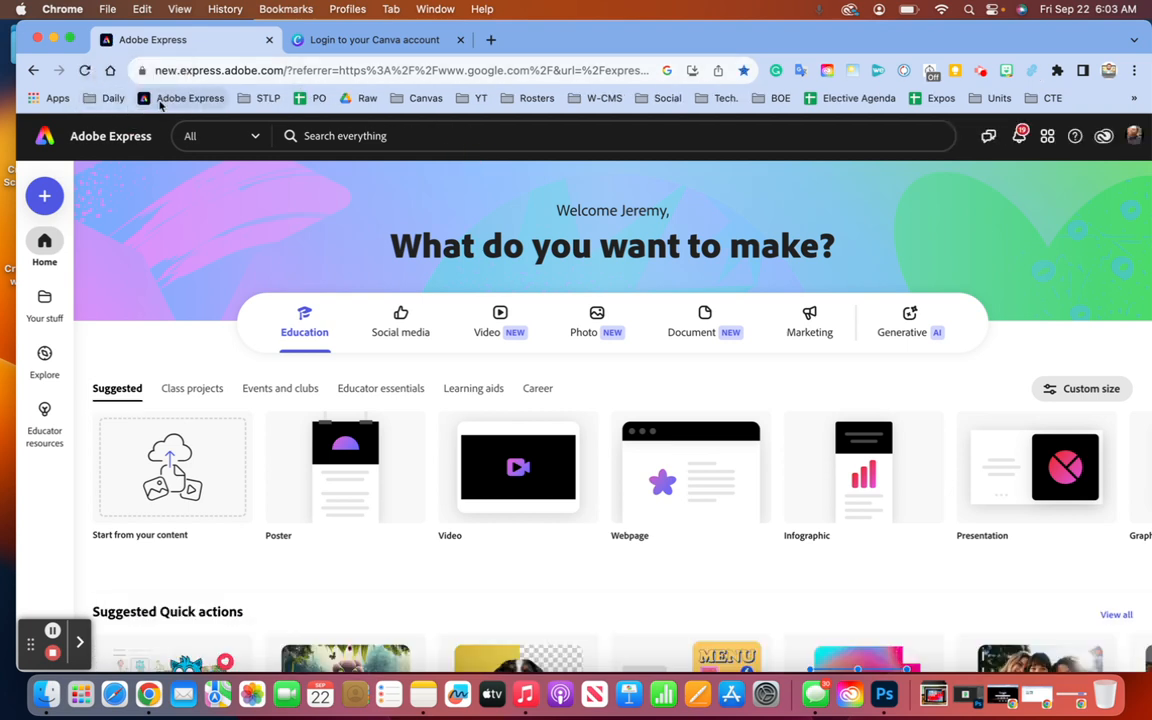
click(127, 104)
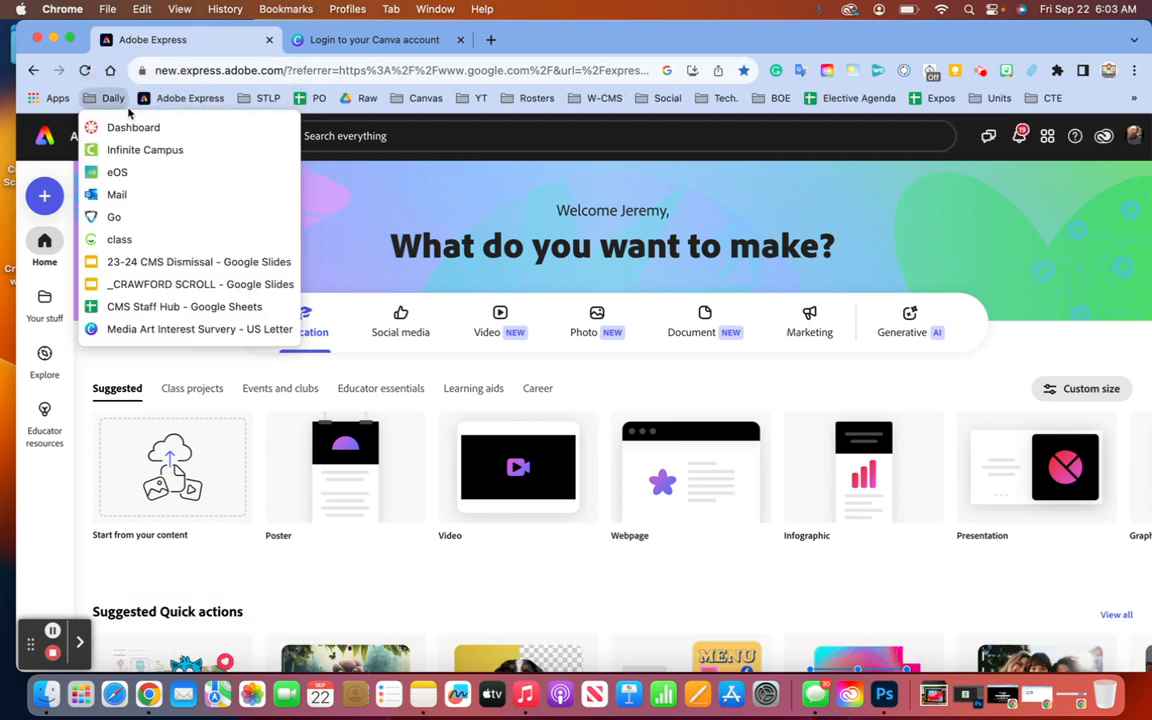
click(131, 107)
right_click(131, 110)
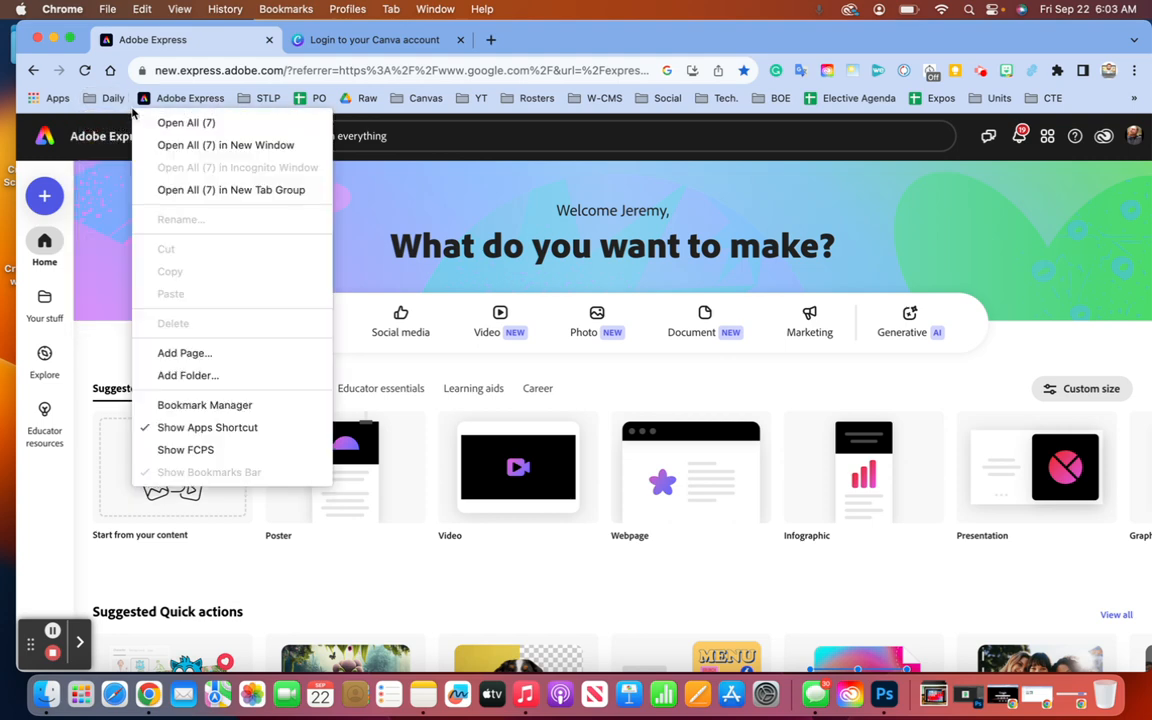
click(188, 375)
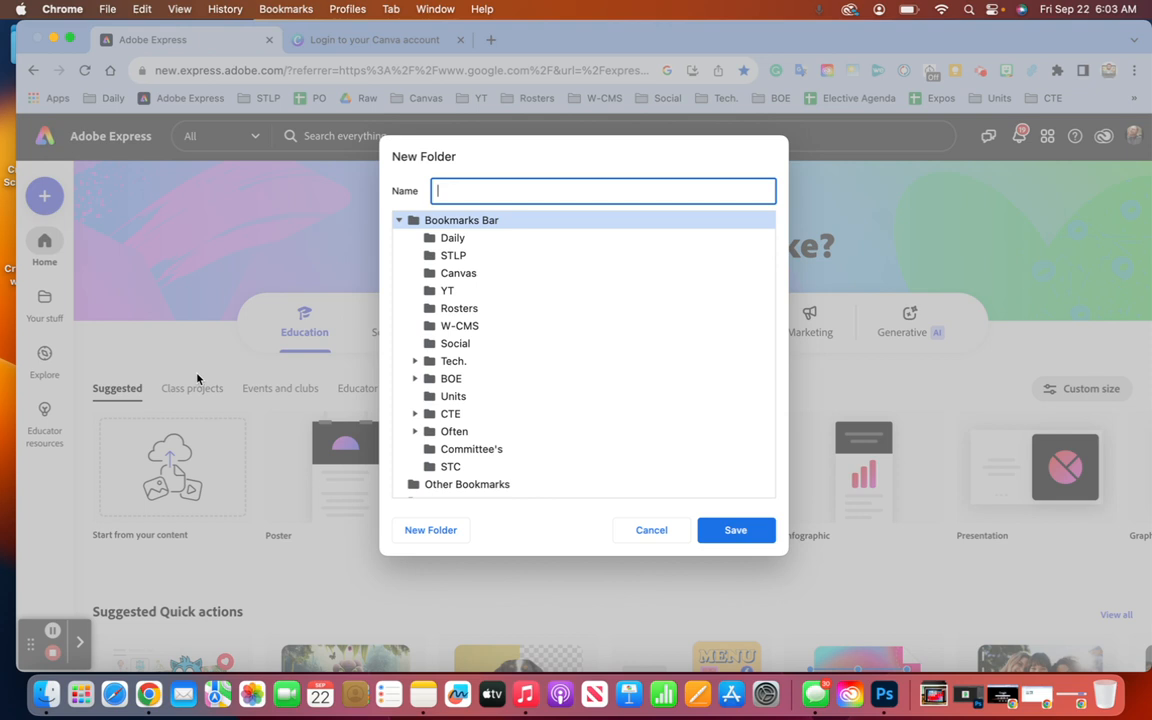
text(Grap)
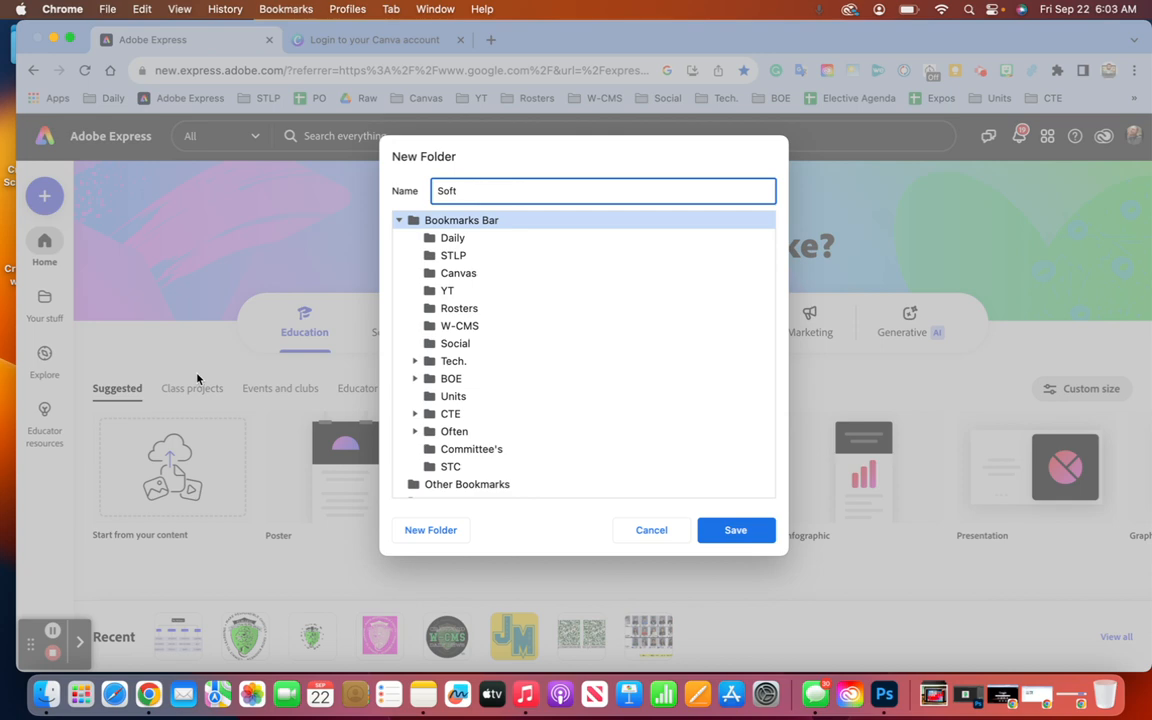
key(Return)
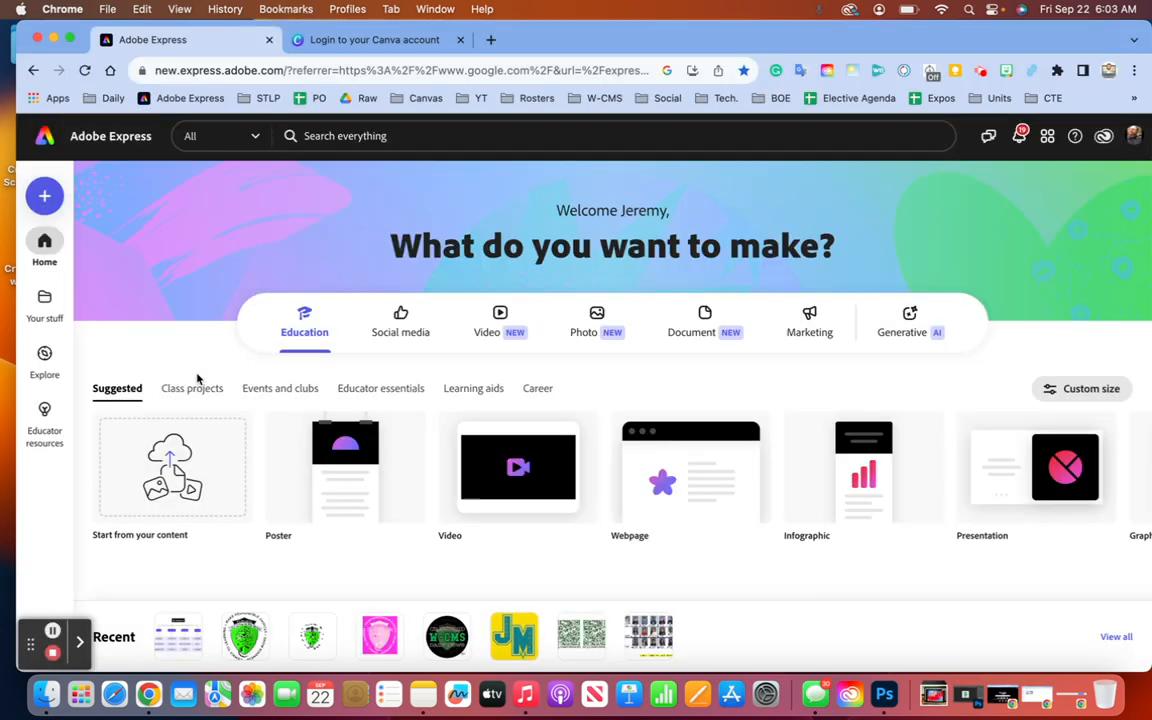
- Move the Software folder right after Daily and file the Adobe Express bookmark into it
click(1131, 96)
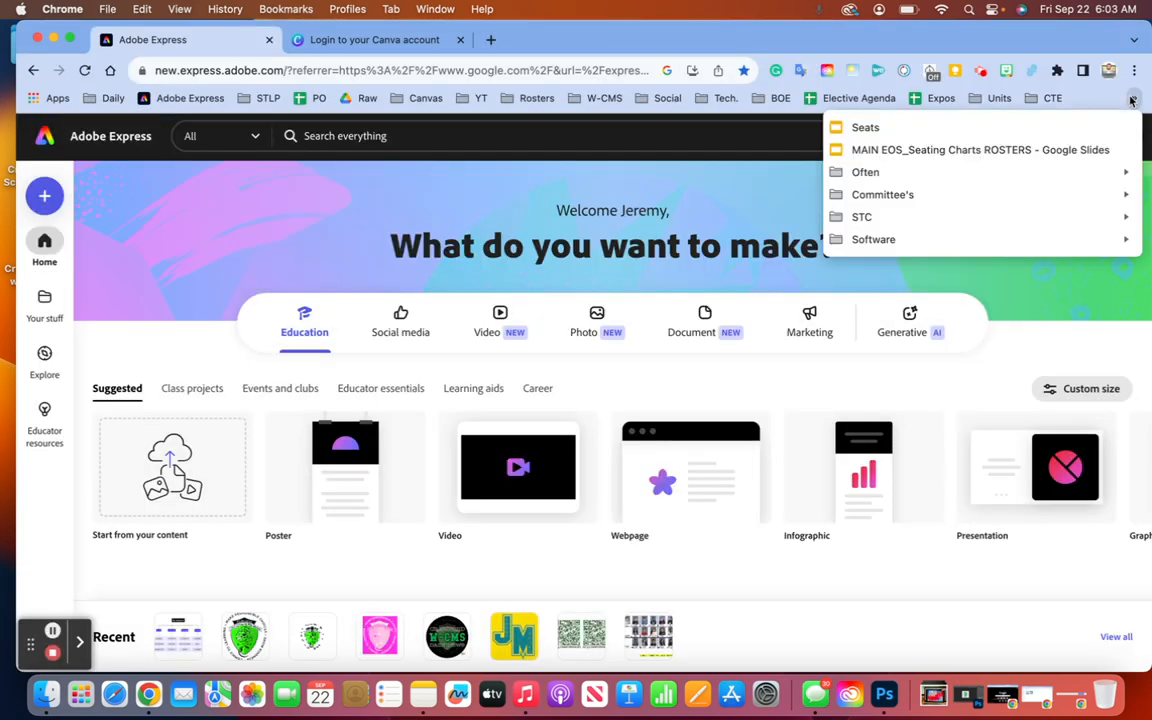
mouse_move(838, 248)
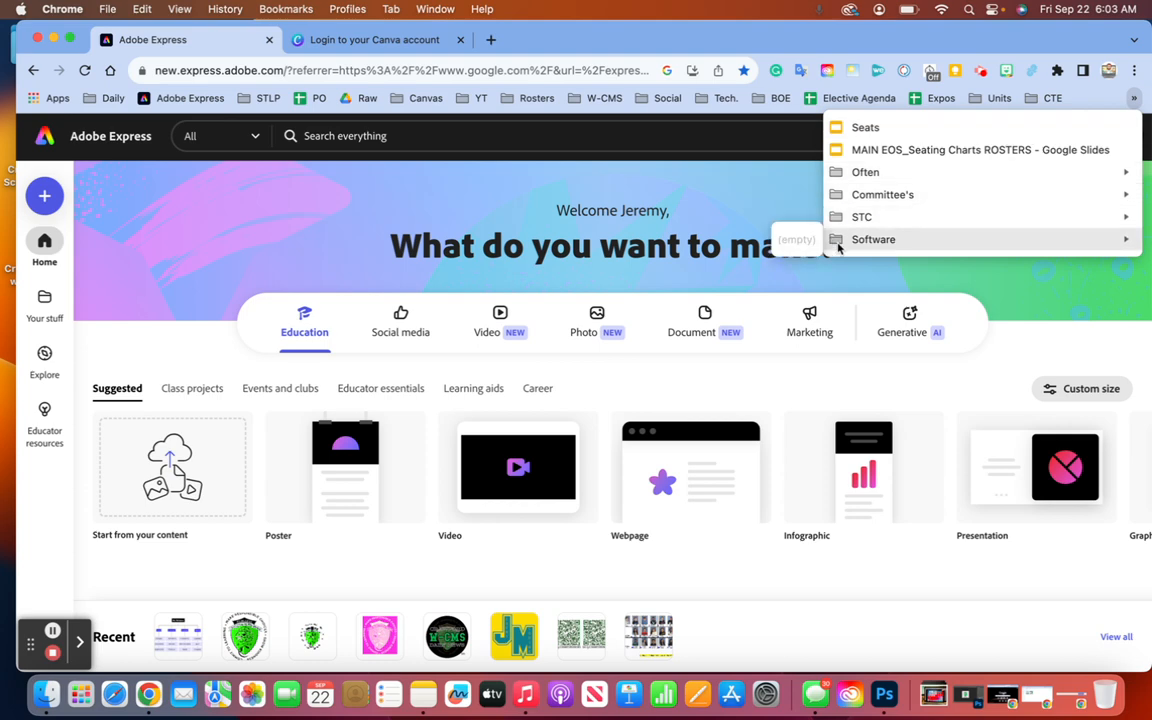
drag(850, 240, 140, 98)
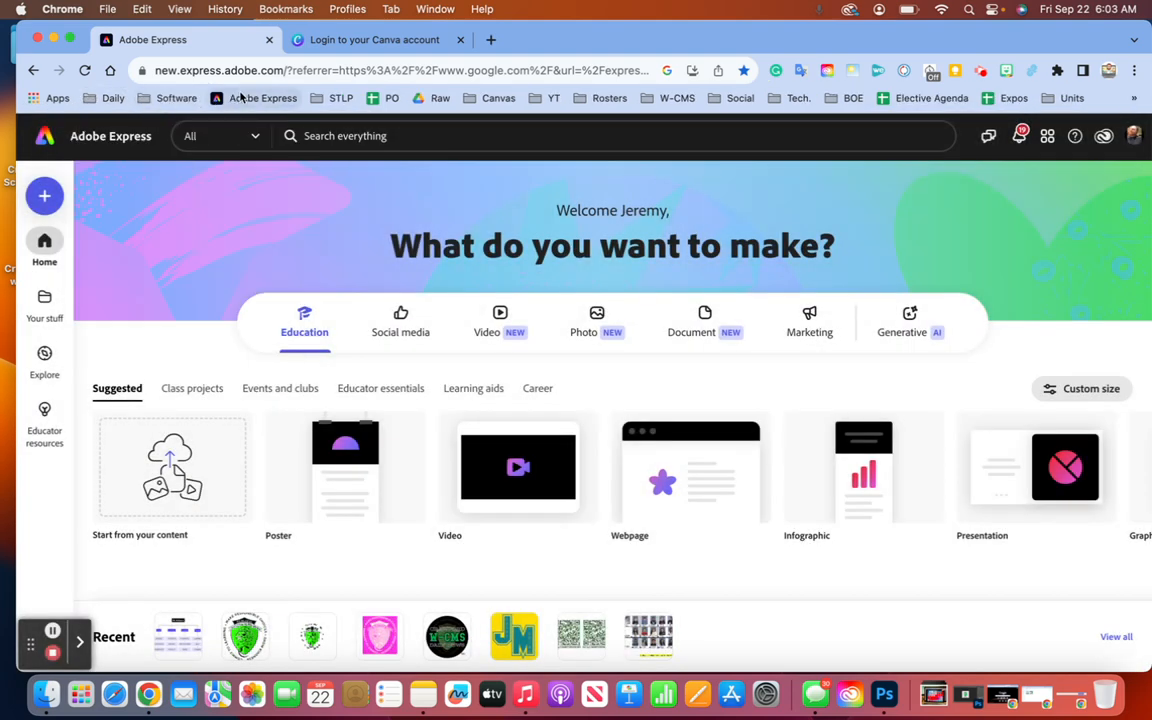
drag(241, 98, 185, 104)
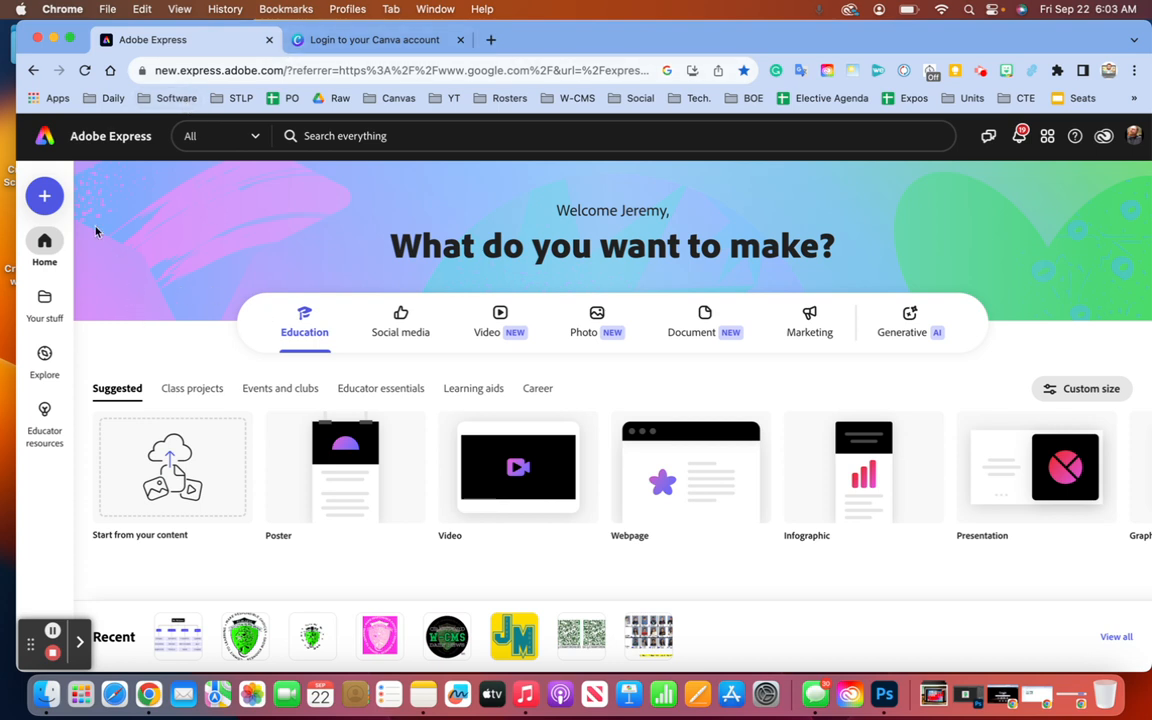
- Search 'Logo', view all Logo templates, and open the Armida Vico template in the editor
click(356, 137)
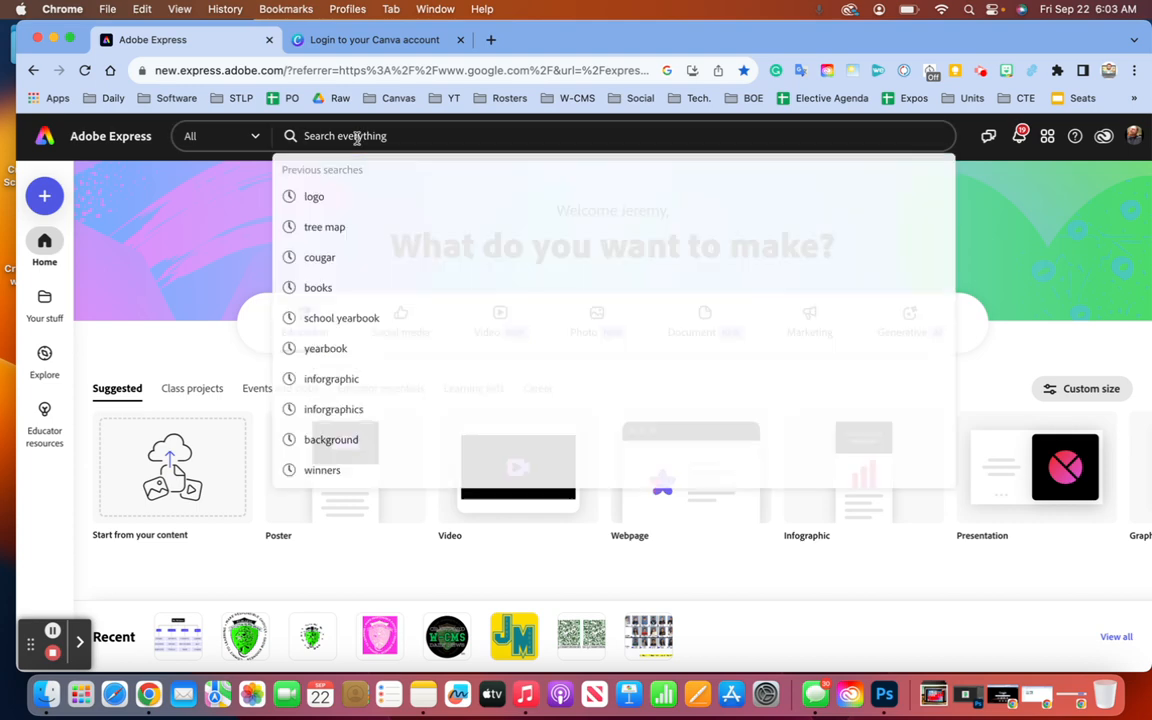
text(Logo)
key(Return)
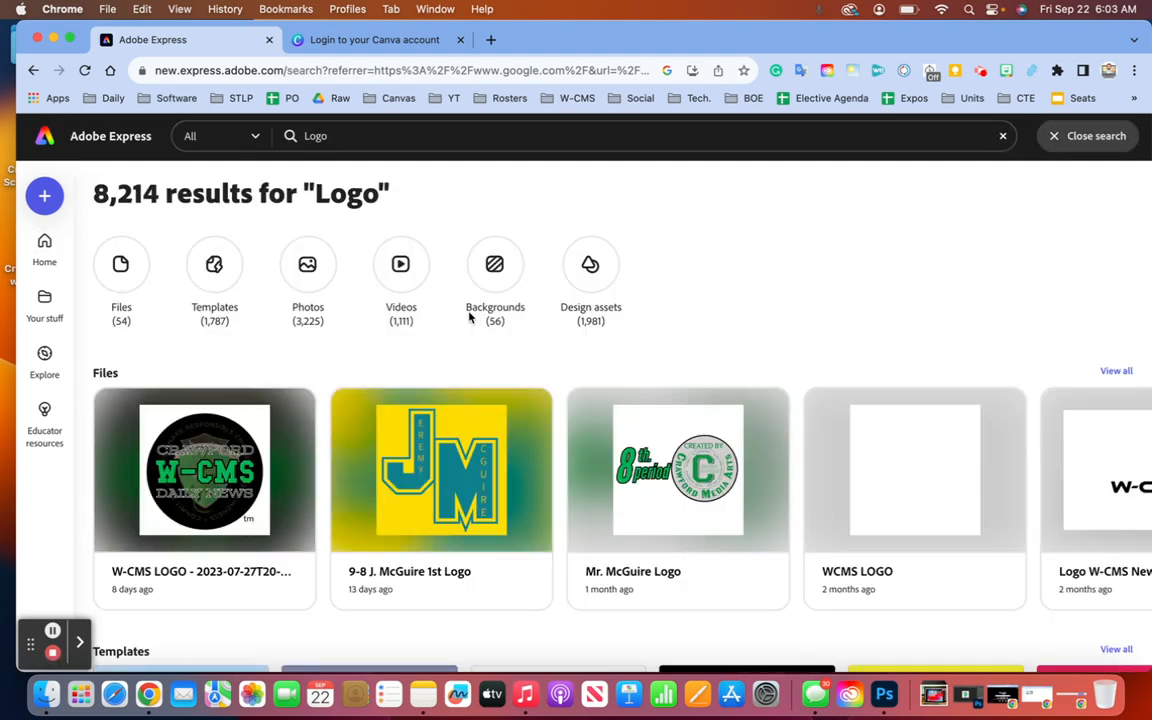
scroll(680, 410, down, 5)
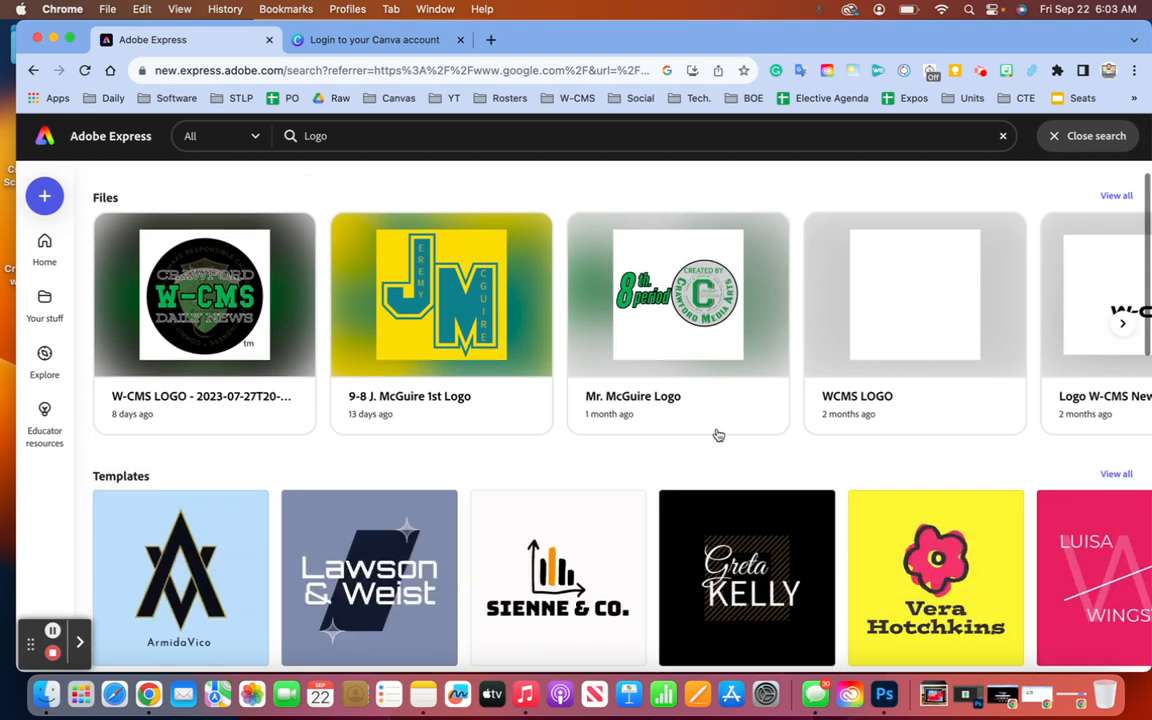
scroll(716, 433, down, 1)
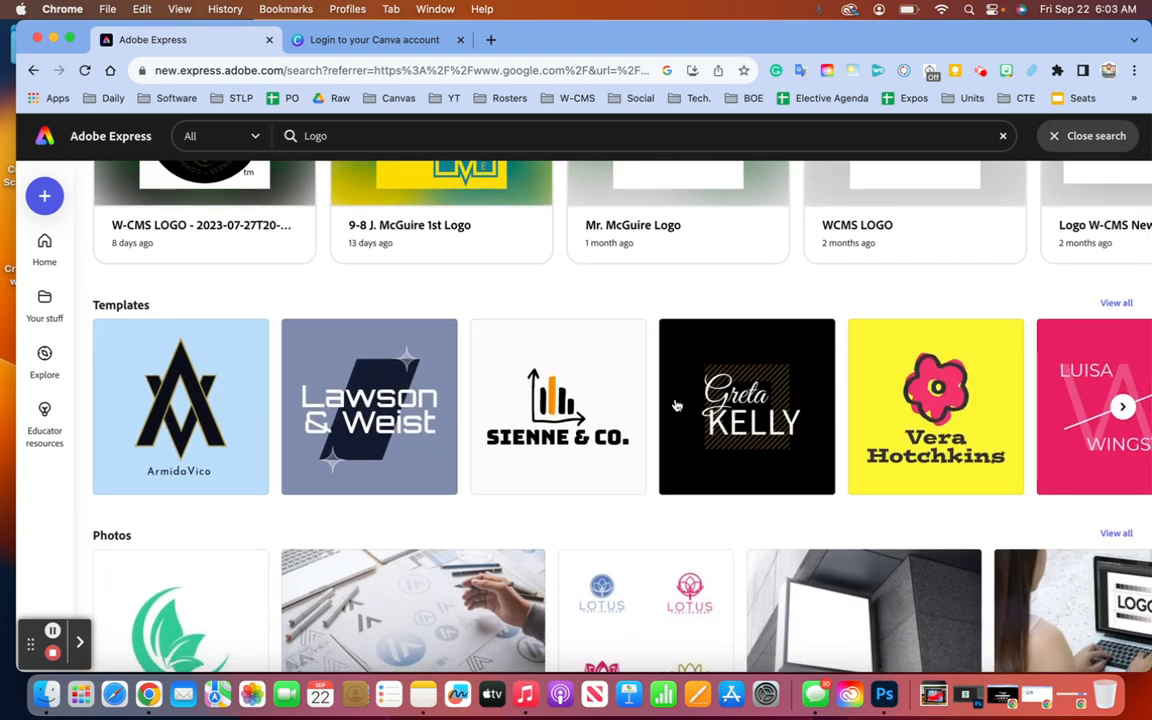
scroll(540, 428, down, 3)
scroll(800, 345, up, 3)
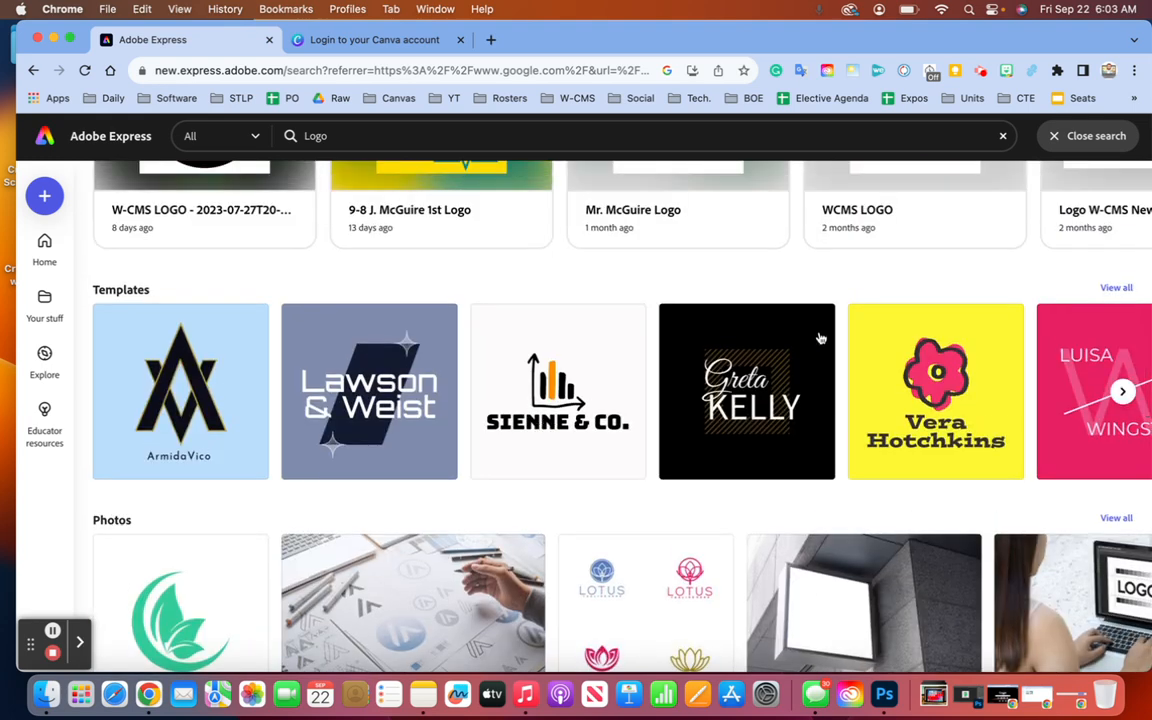
click(1116, 289)
scroll(884, 402, down, 2)
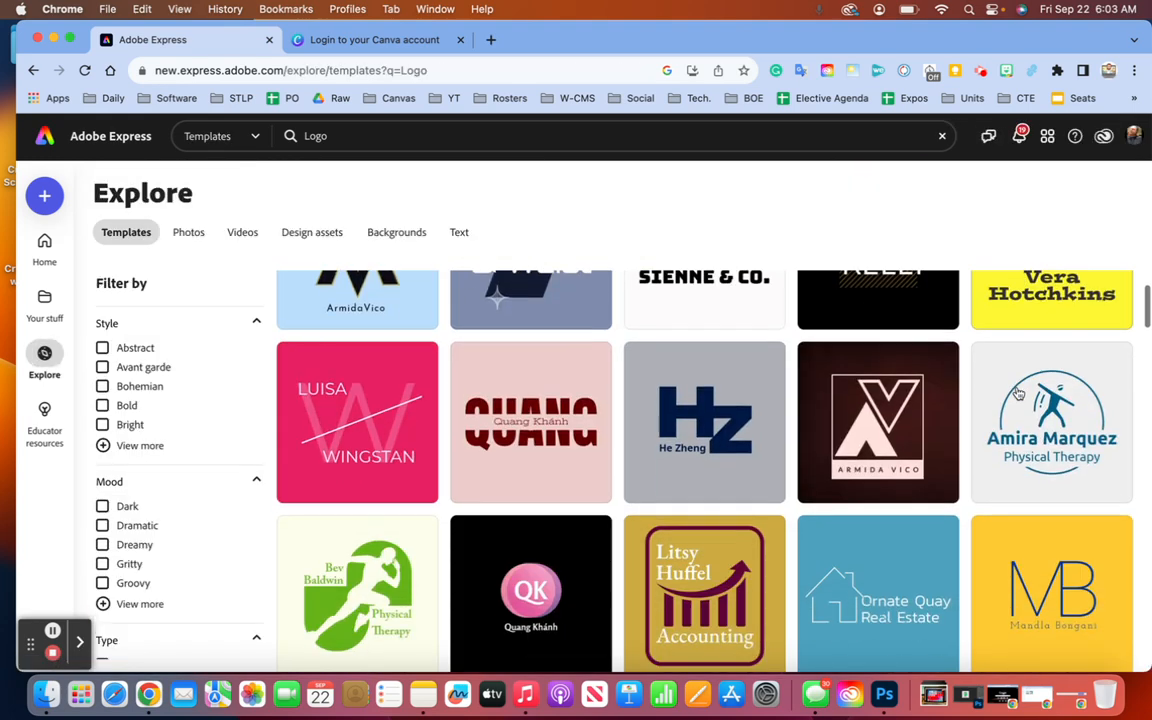
click(884, 402)
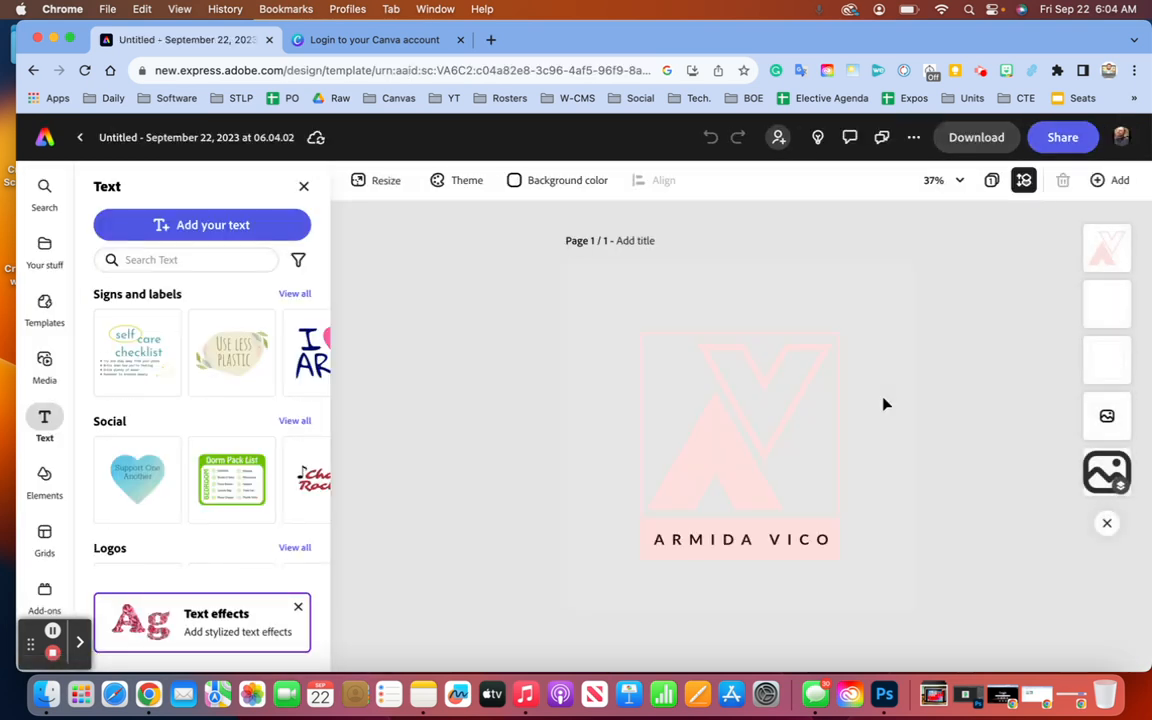
- Replace the ARMIDA VICO caption with the owner's first and last name
click(736, 542)
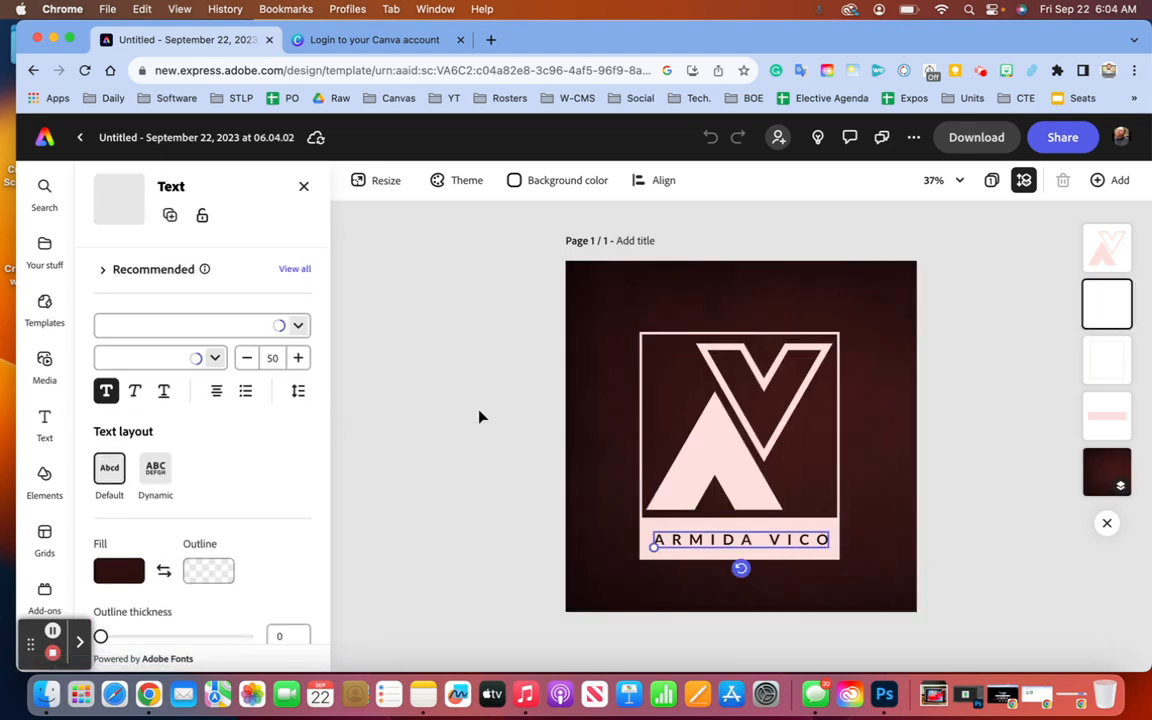
triple_click(727, 541)
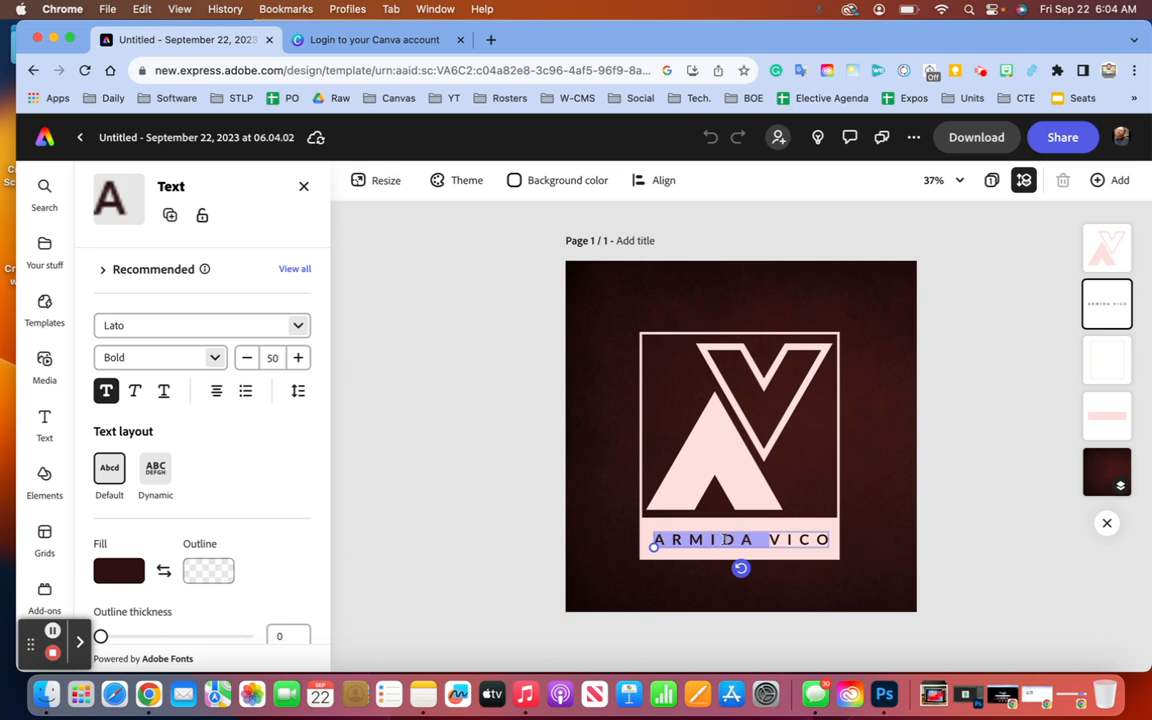
key(BackSpace)
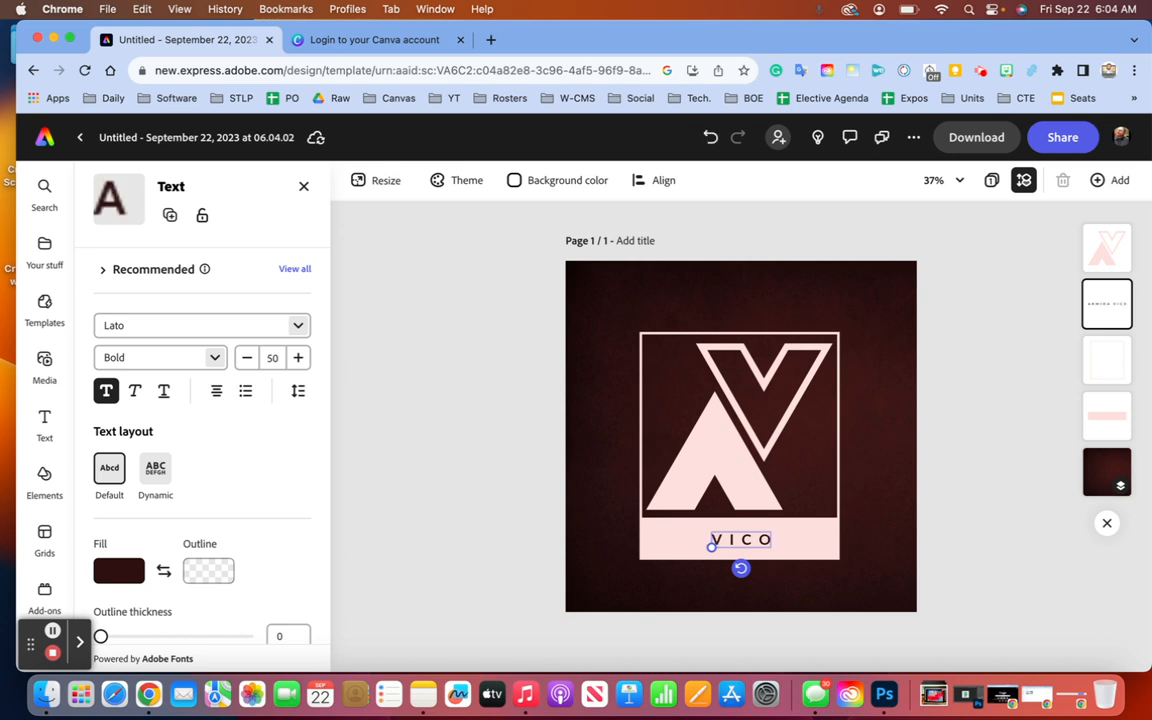
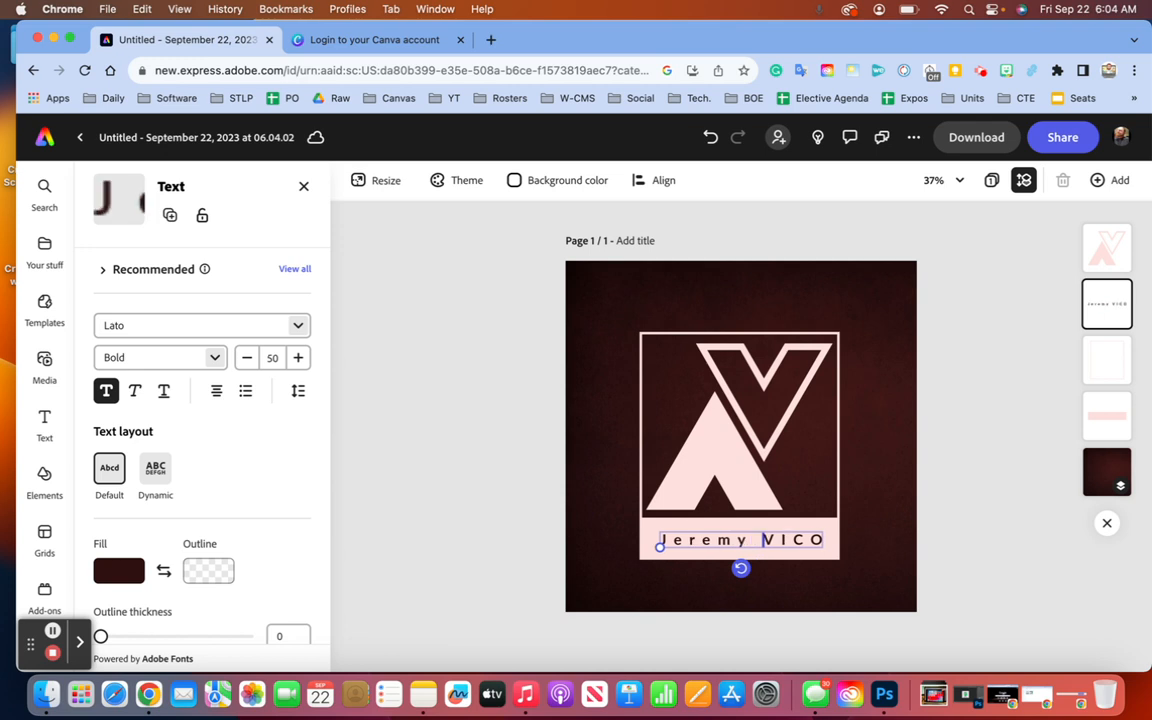
key(shift+Right)
key(shift+Right)
key(shift+Right)
key(shift+Right)
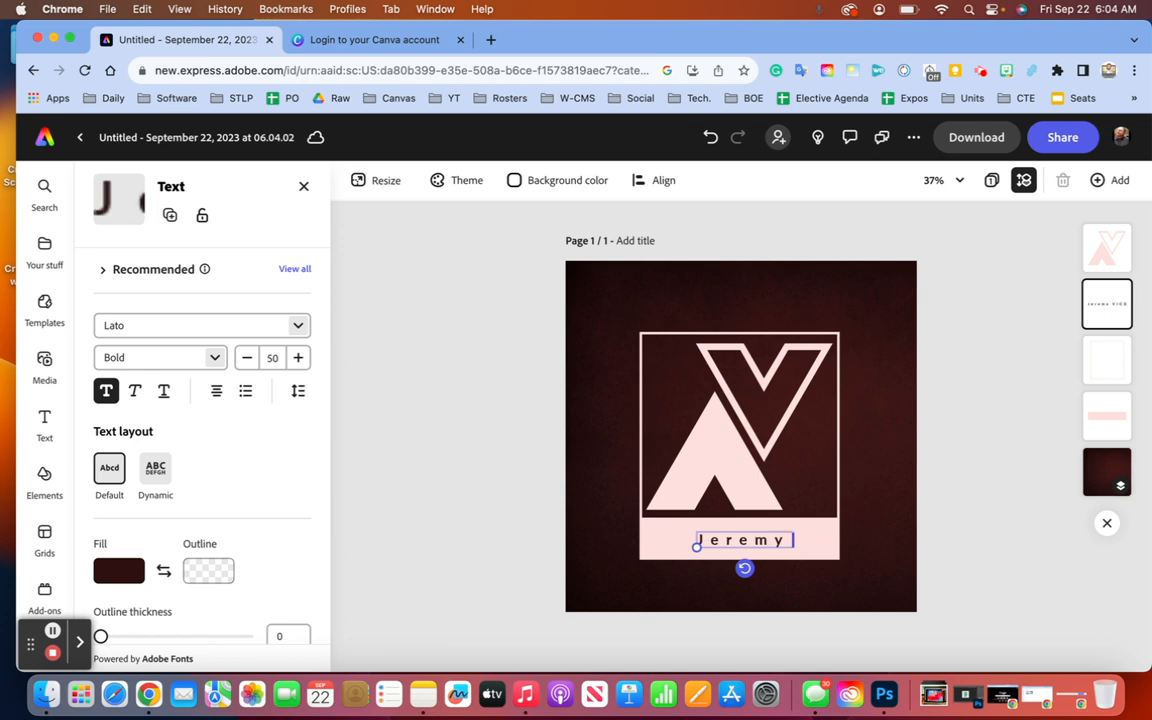
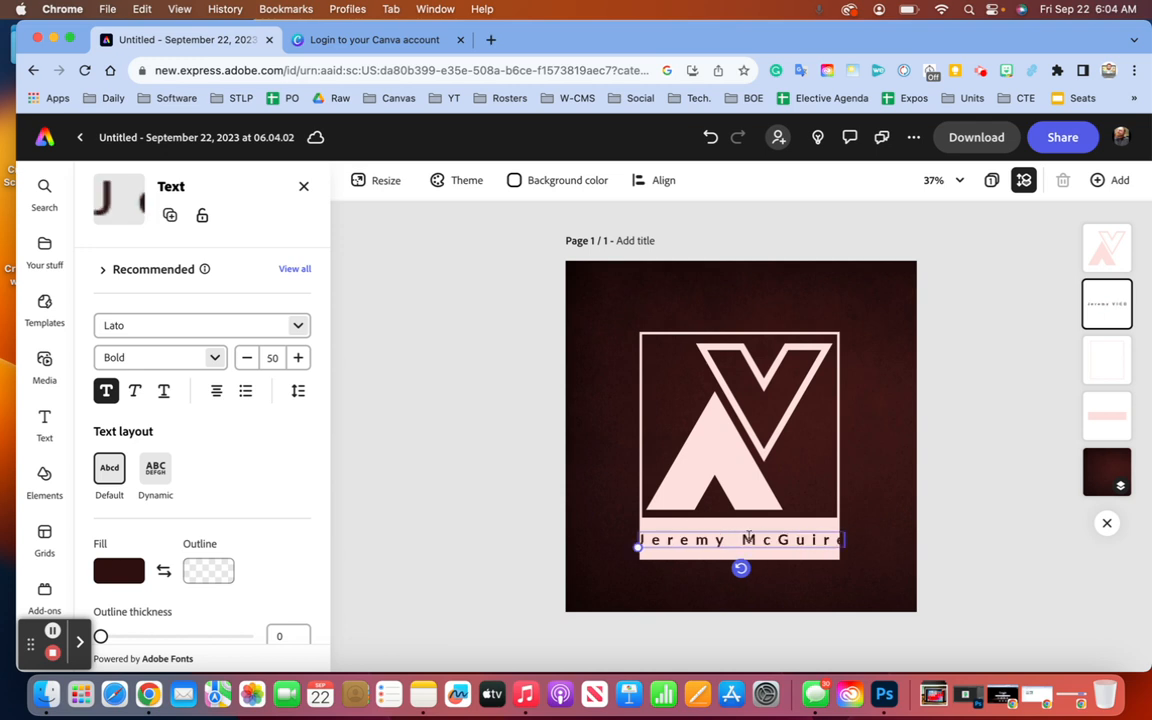
- Select the whole name and lower its font size from 50 to 45
key(shift+Left)
key(shift+Left)
key(shift+Left)
key(shift+Left)
key(shift+Left)
key(shift+Left)
key(shift+Left)
key(shift+Left)
key(shift+Left)
key(shift+Left)
key(shift+Left)
key(shift+Left)
key(shift+Left)
key(shift+Left)
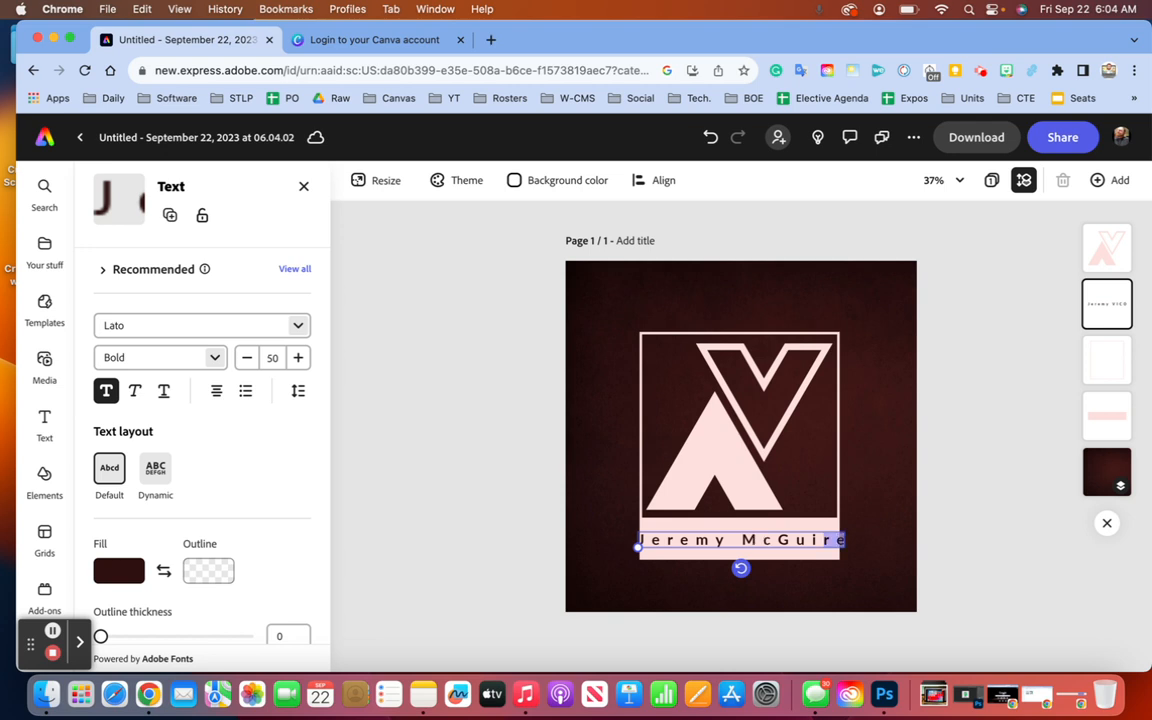
click(248, 360)
click(250, 363)
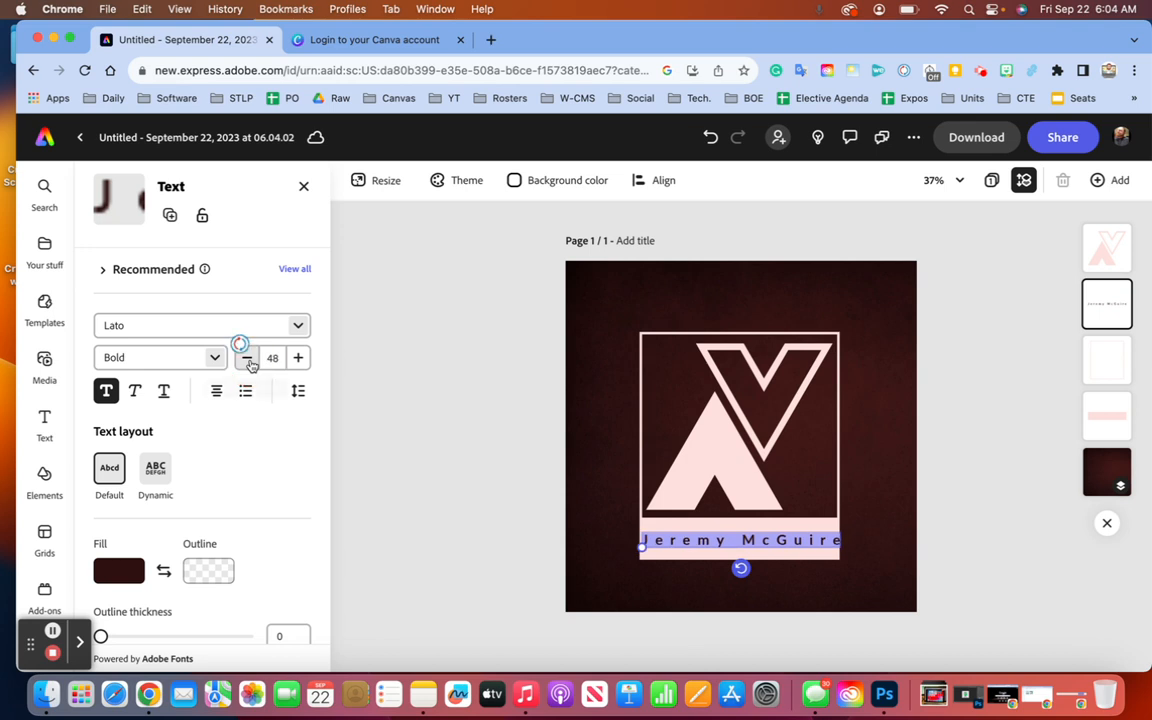
click(250, 363)
click(250, 363)
click(250, 363)
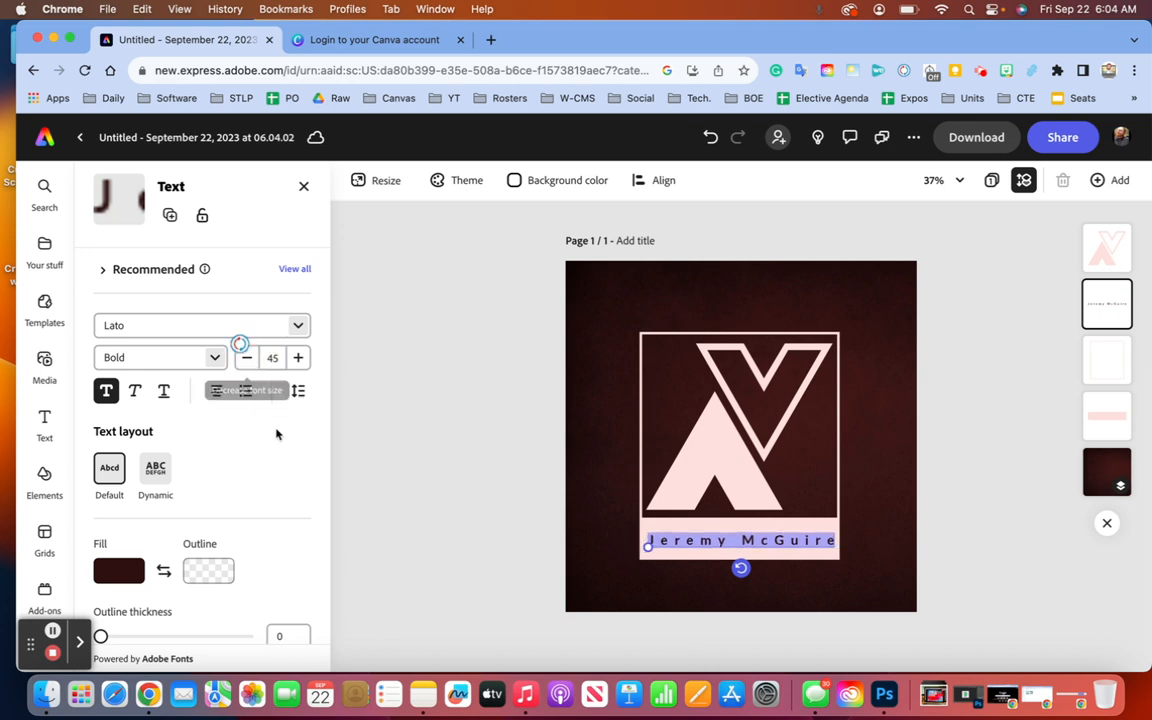
click(119, 572)
- Try orange, then set the name text fill to custom hex #00B050 green
click(255, 331)
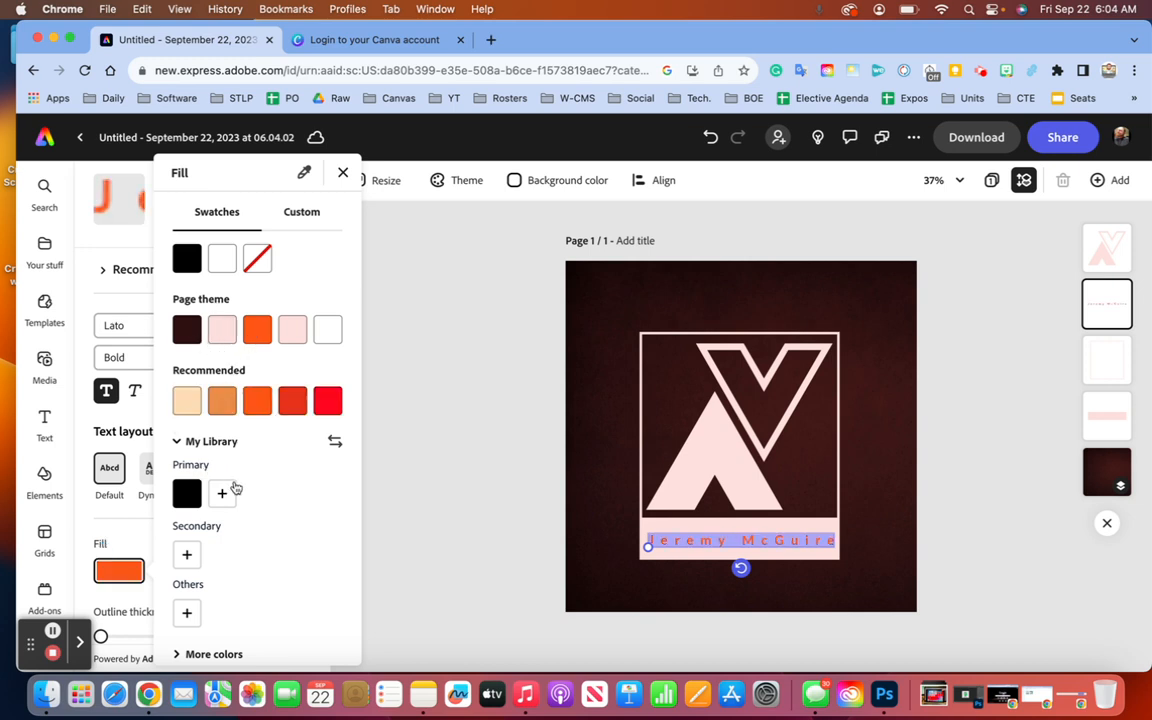
click(221, 494)
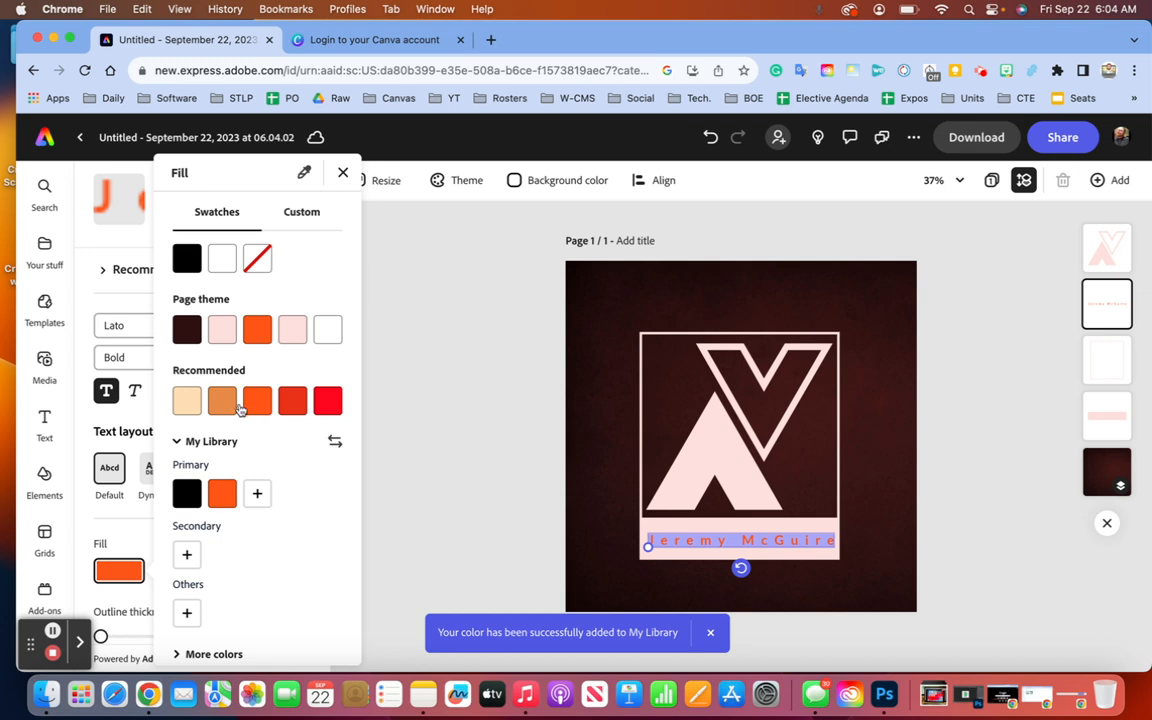
click(313, 214)
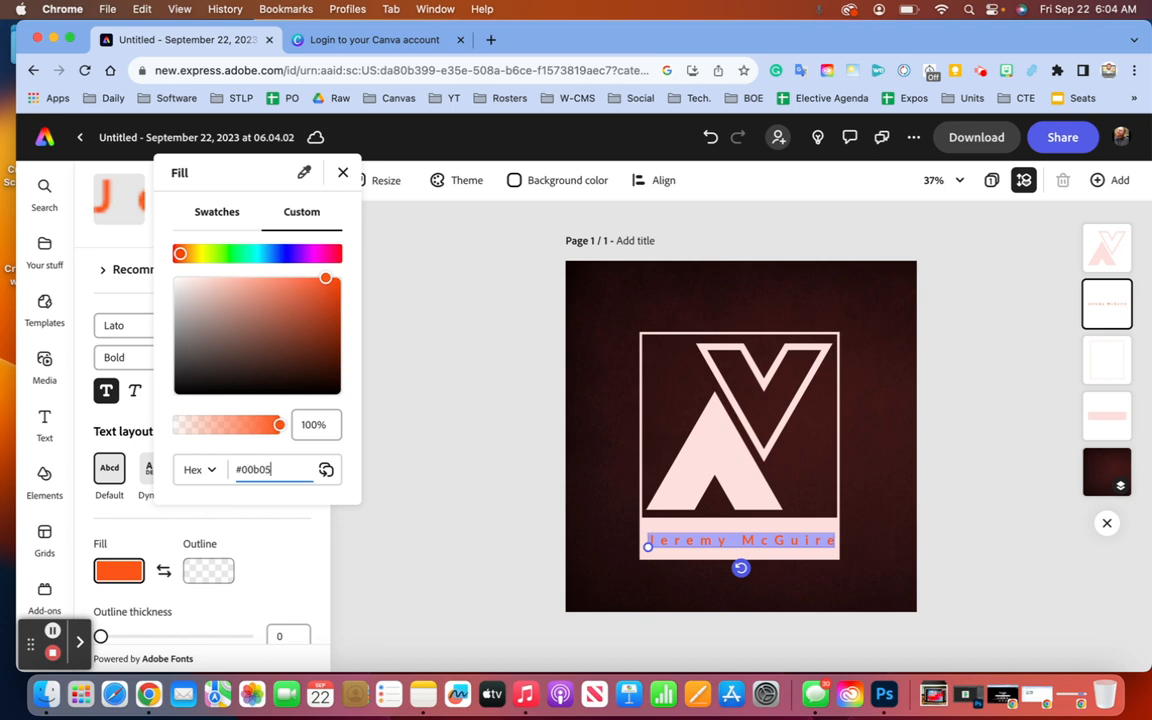
key(Return)
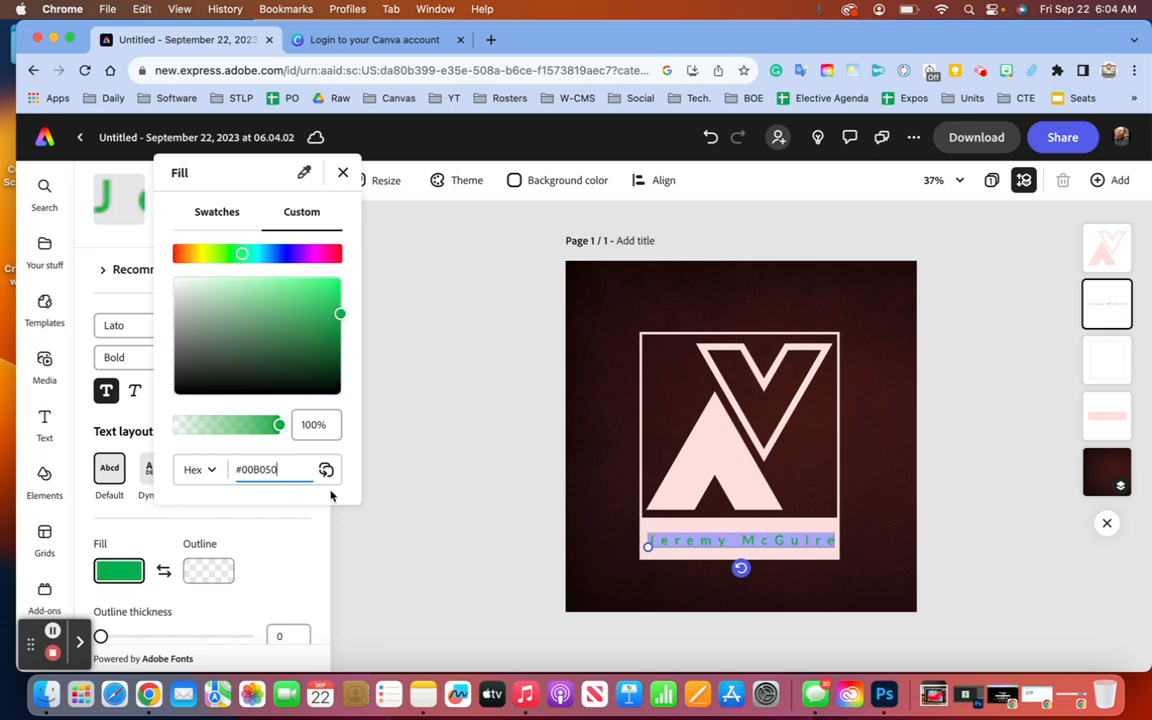
click(355, 480)
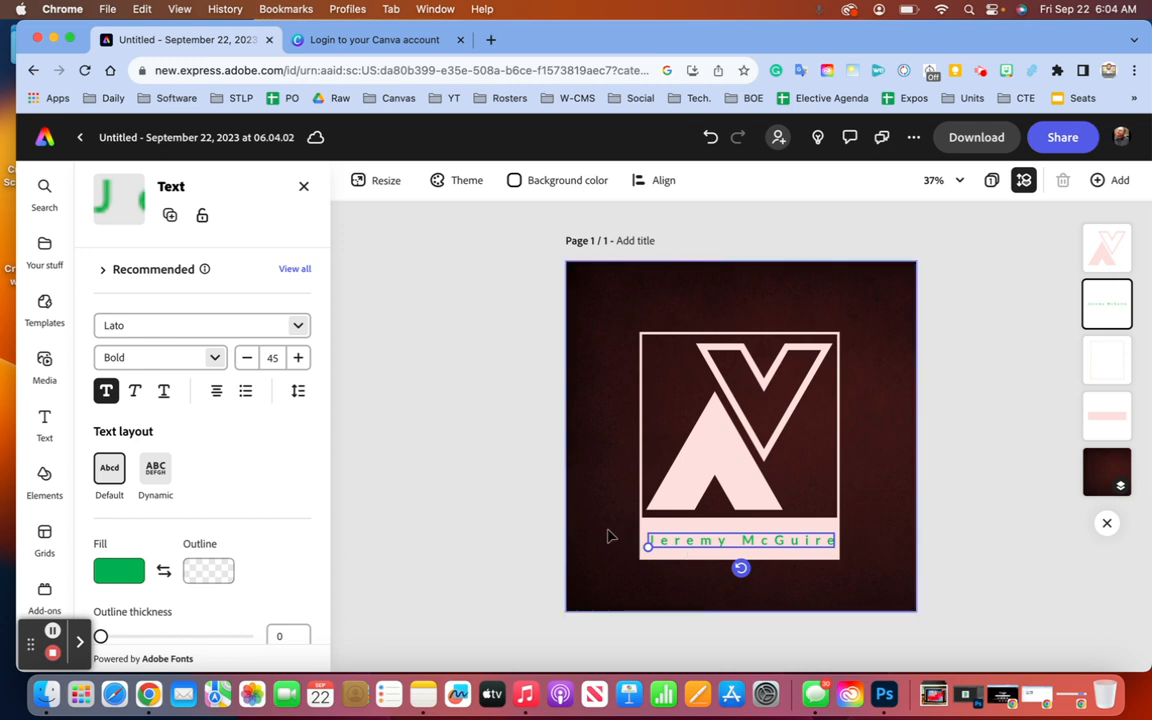
click(688, 470)
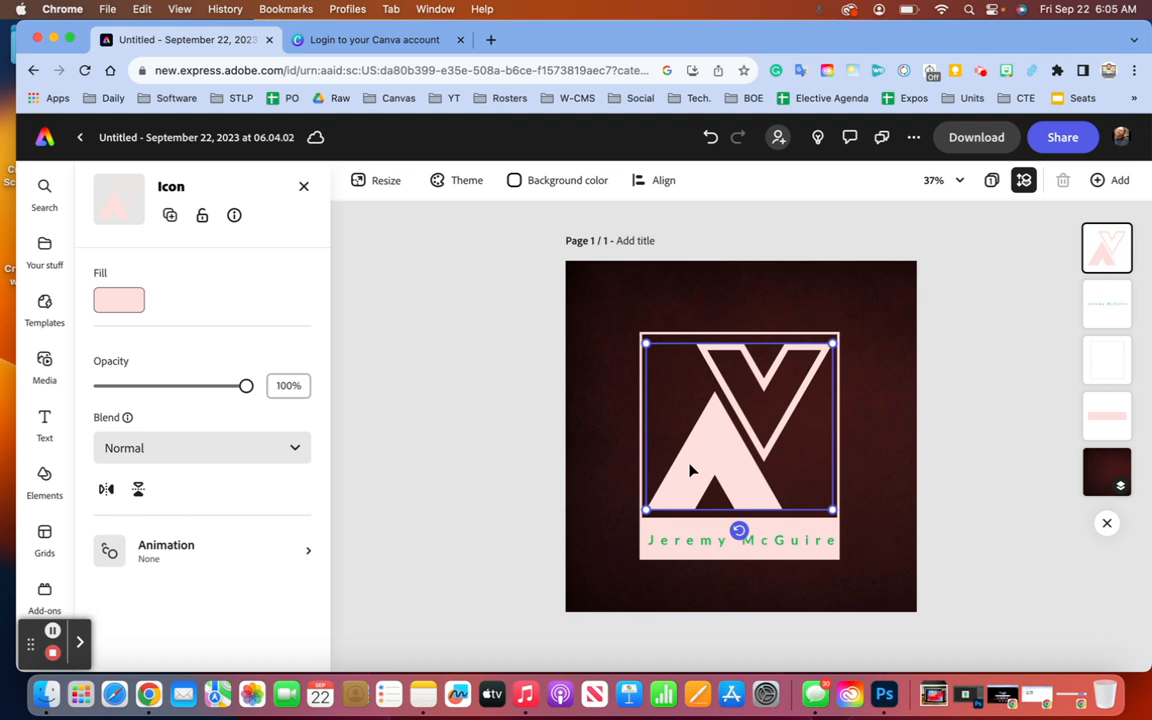
- Delete the triangle V icon and add a text box containing the letter J
key(Delete)
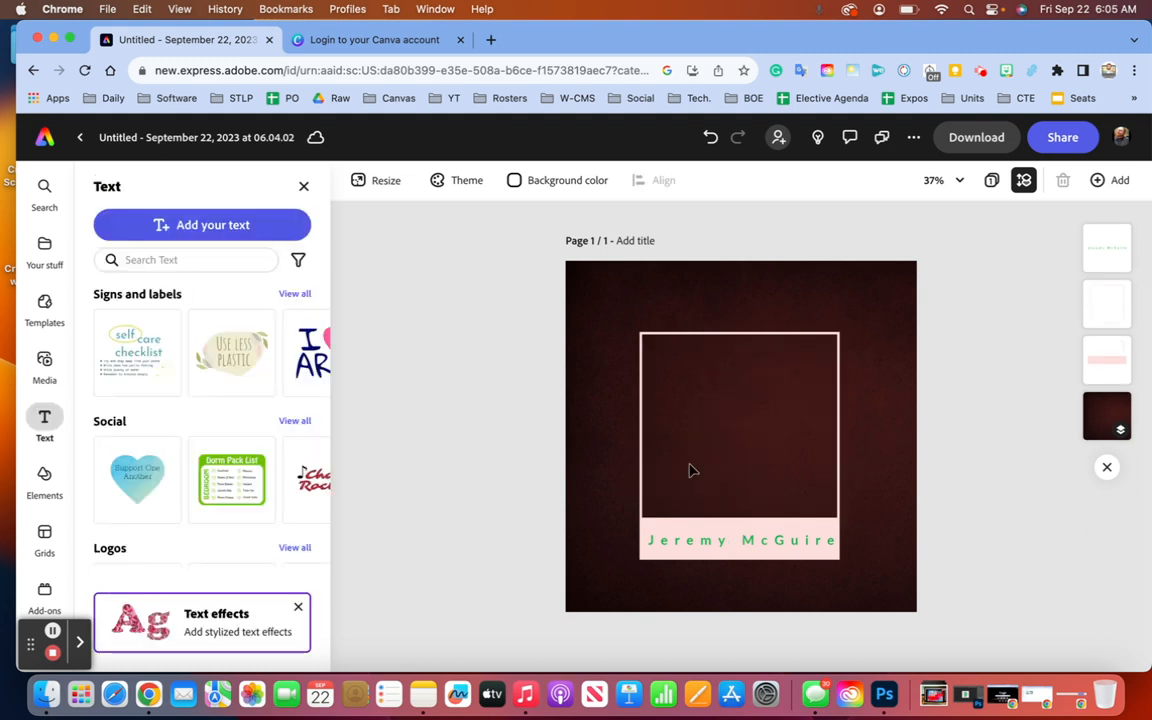
click(212, 224)
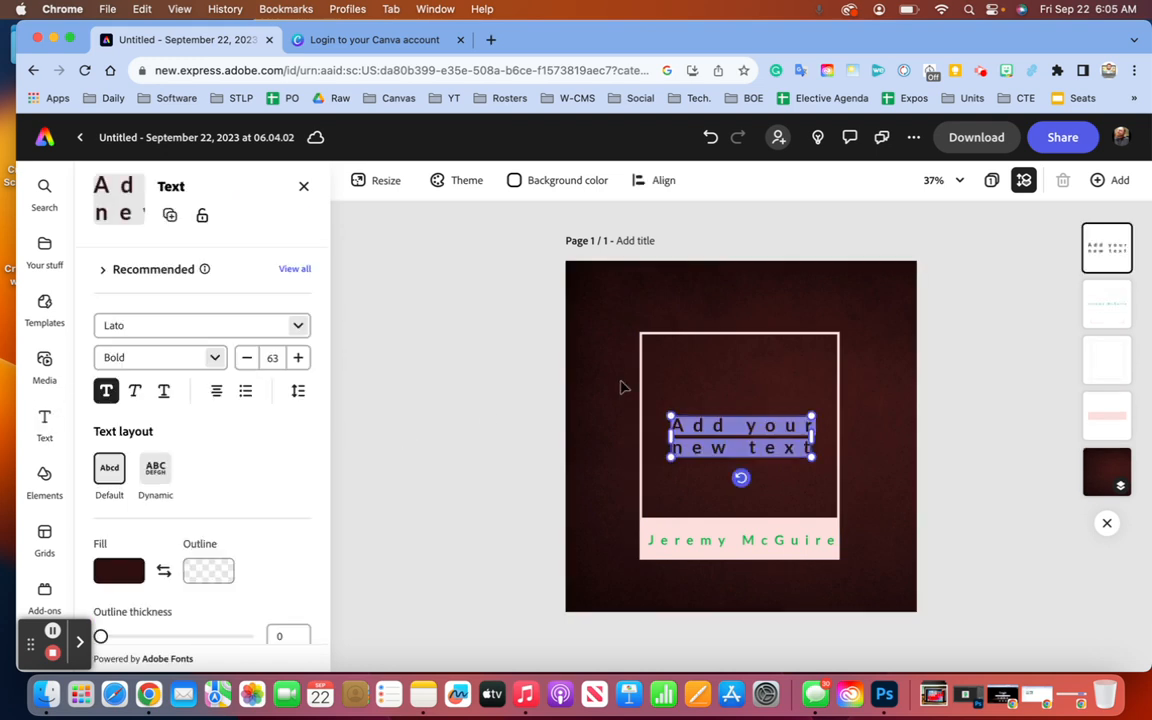
key(BackSpace)
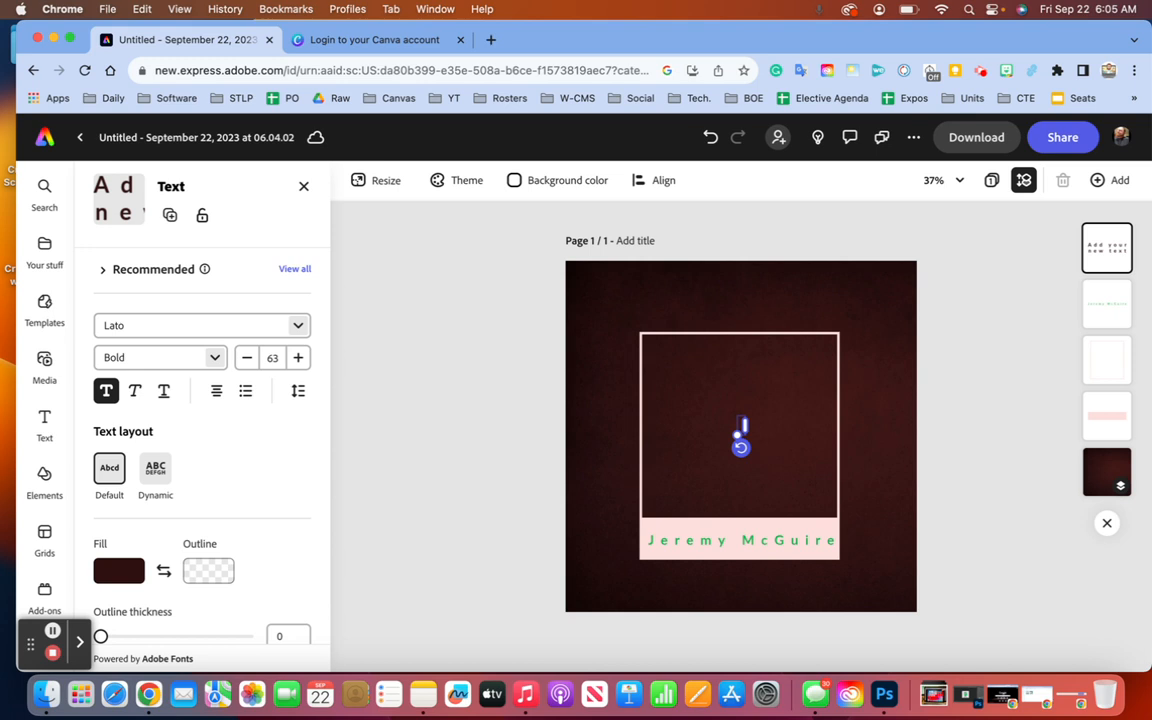
text(J)
click(699, 414)
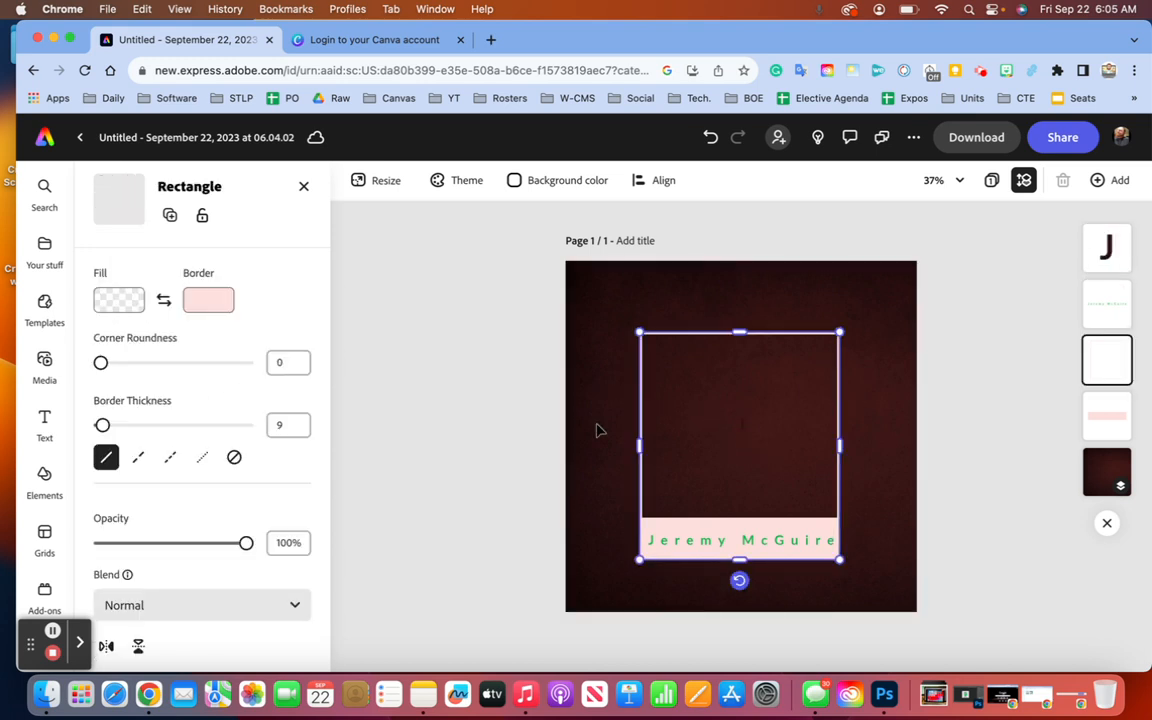
key(super+z)
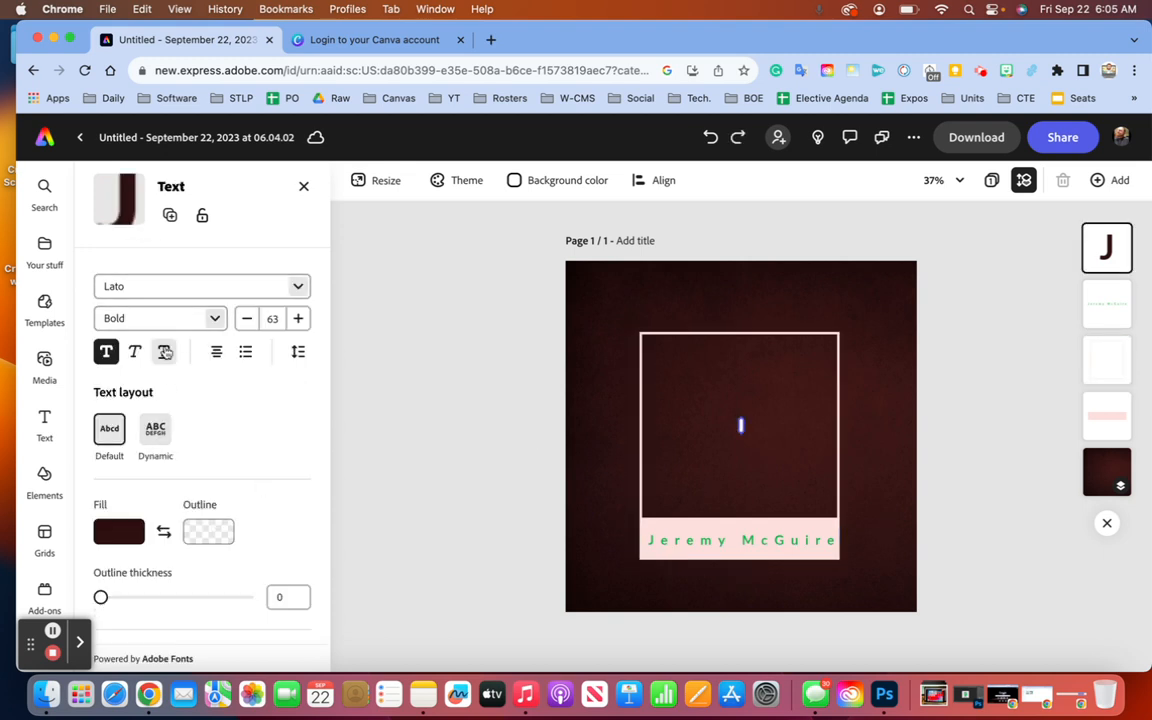
click(148, 285)
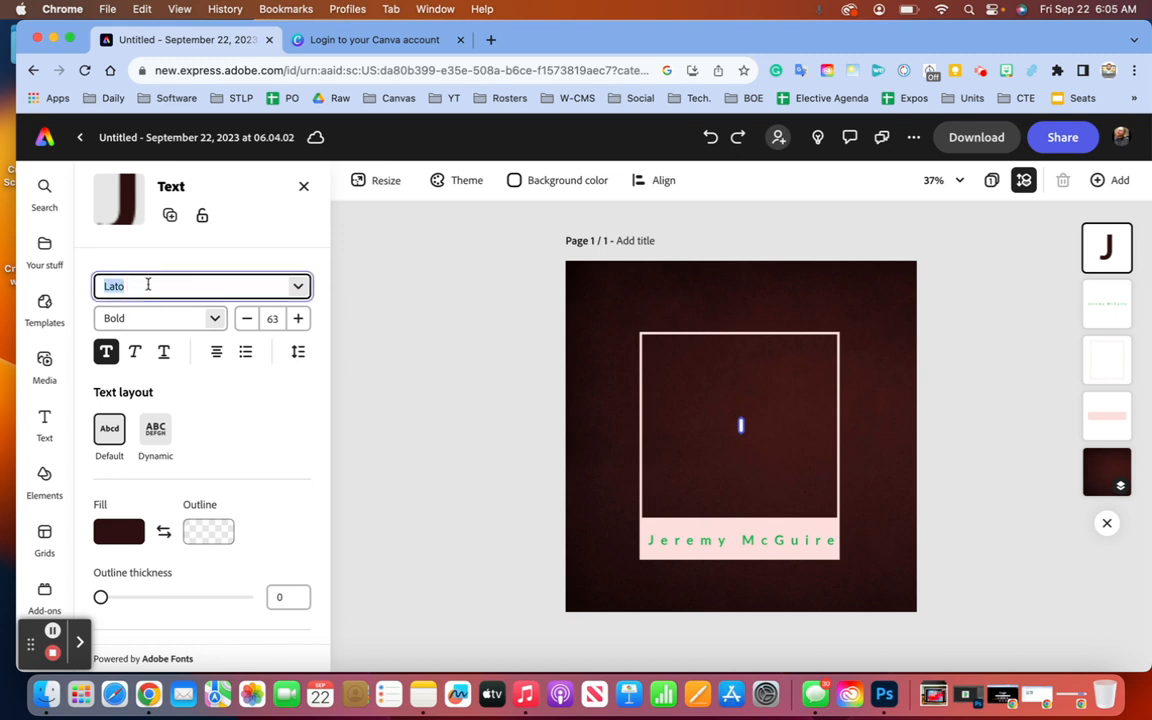
- Change the letter J to Emilio 20 and enlarge it from 63 to 104
click(297, 286)
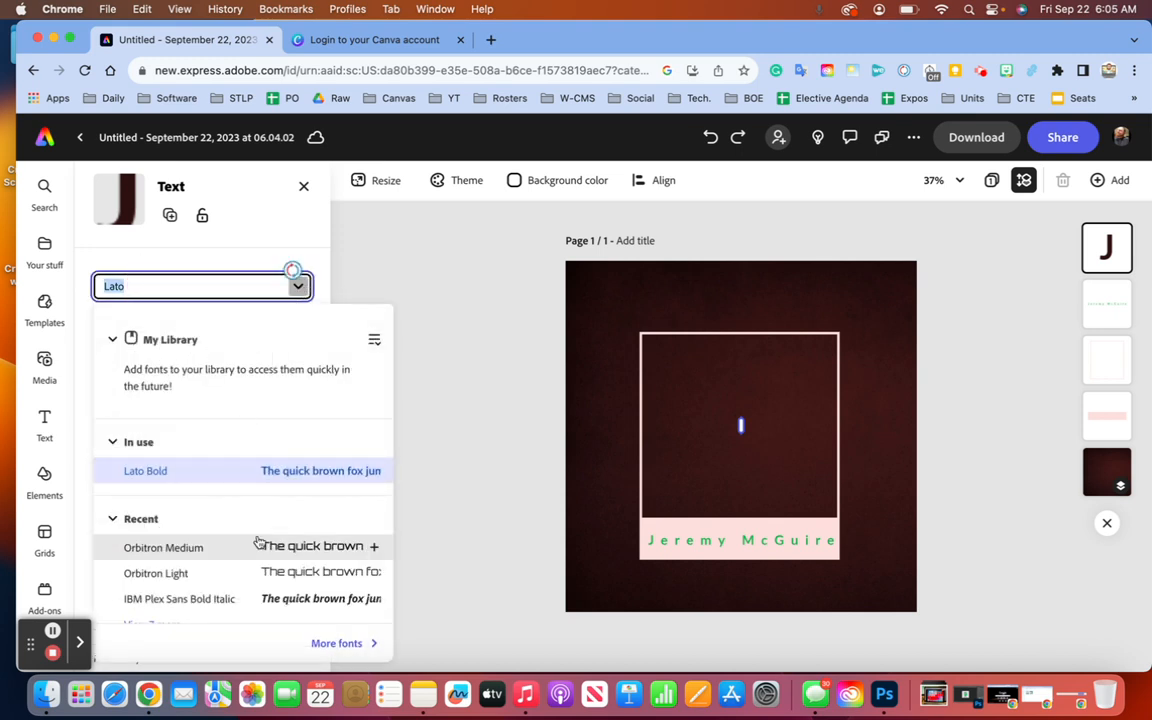
scroll(258, 543, down, 10)
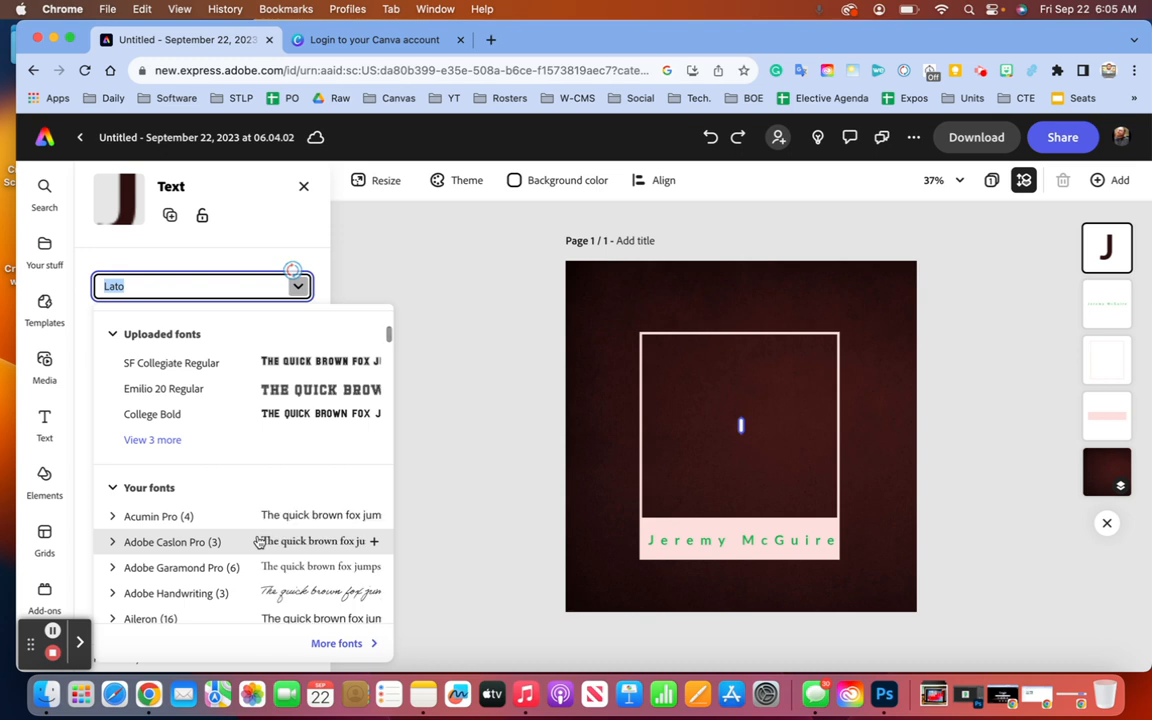
click(163, 389)
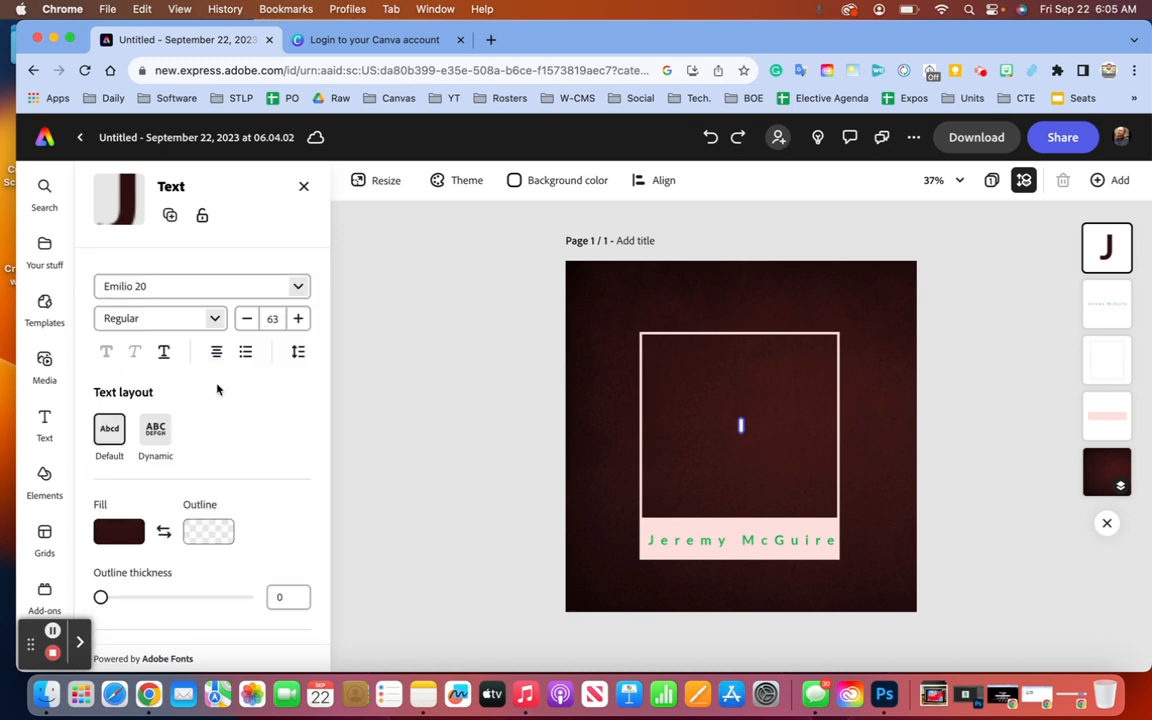
click(303, 322)
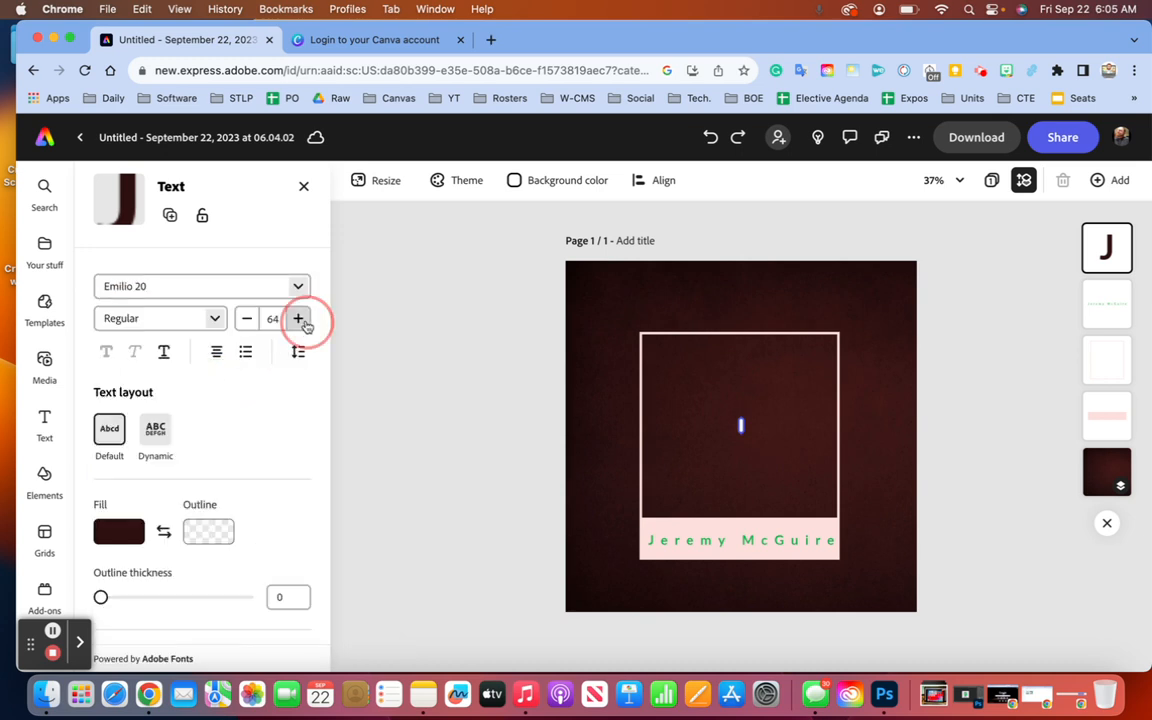
click(305, 325)
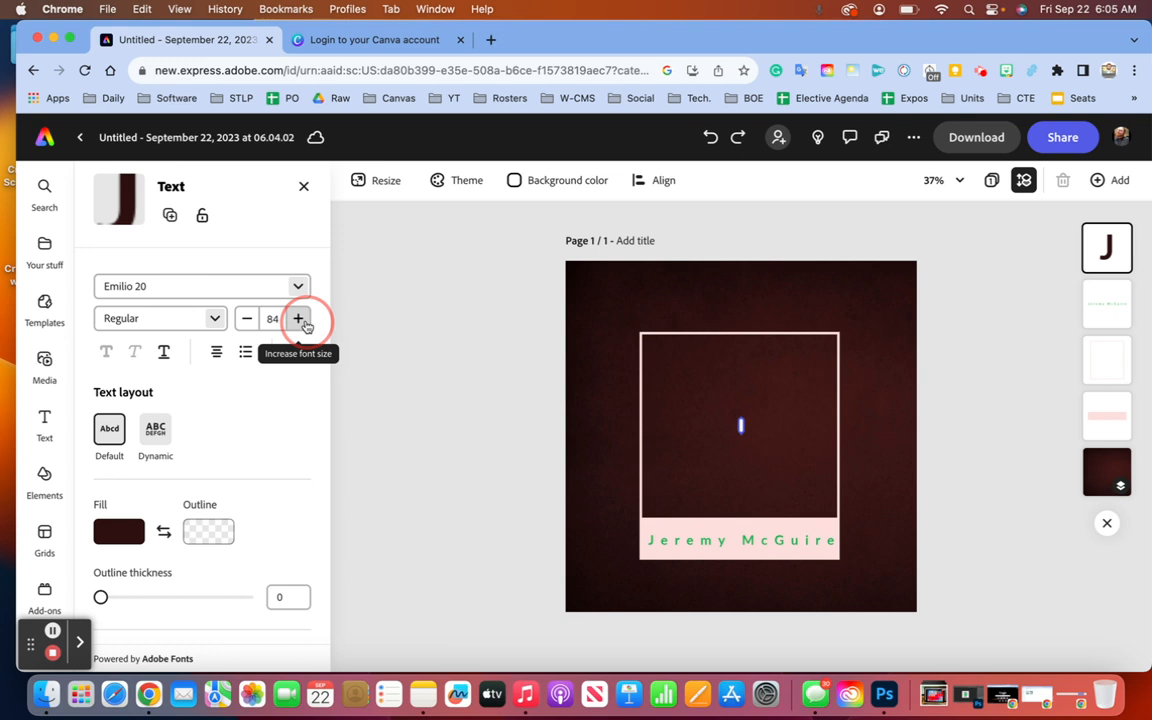
click(752, 426)
click(740, 425)
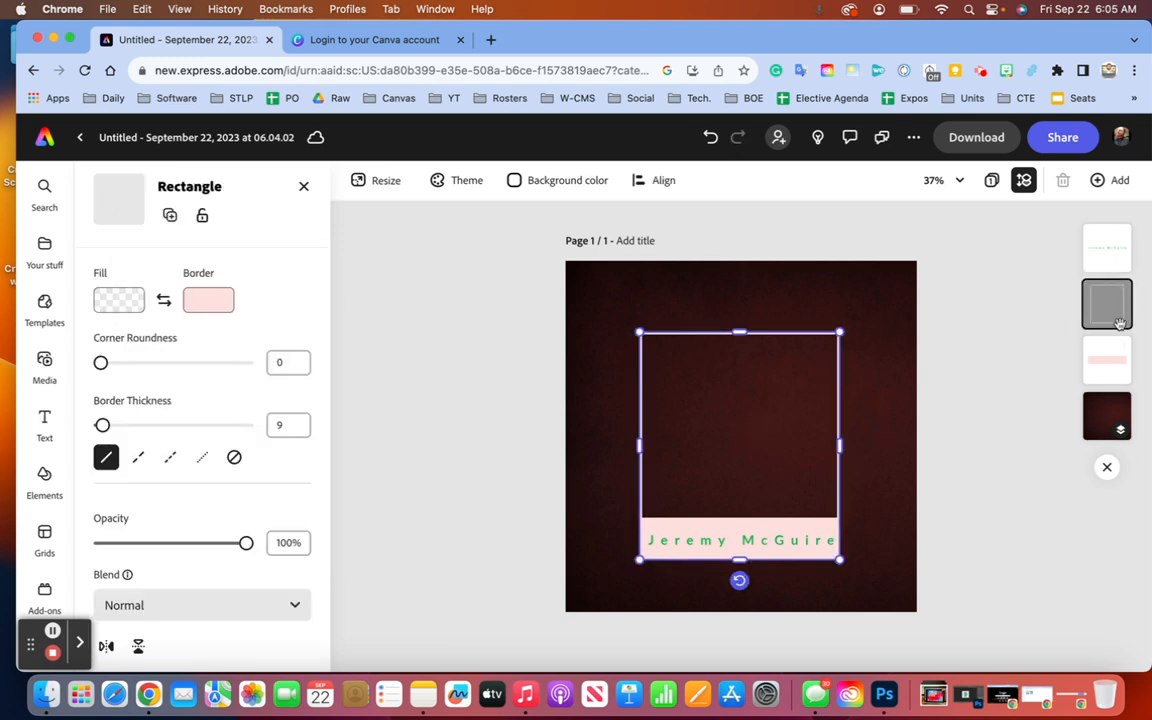
- Select the Background image layer and drag its opacity to 0%, cancelling Replace photos
click(1107, 247)
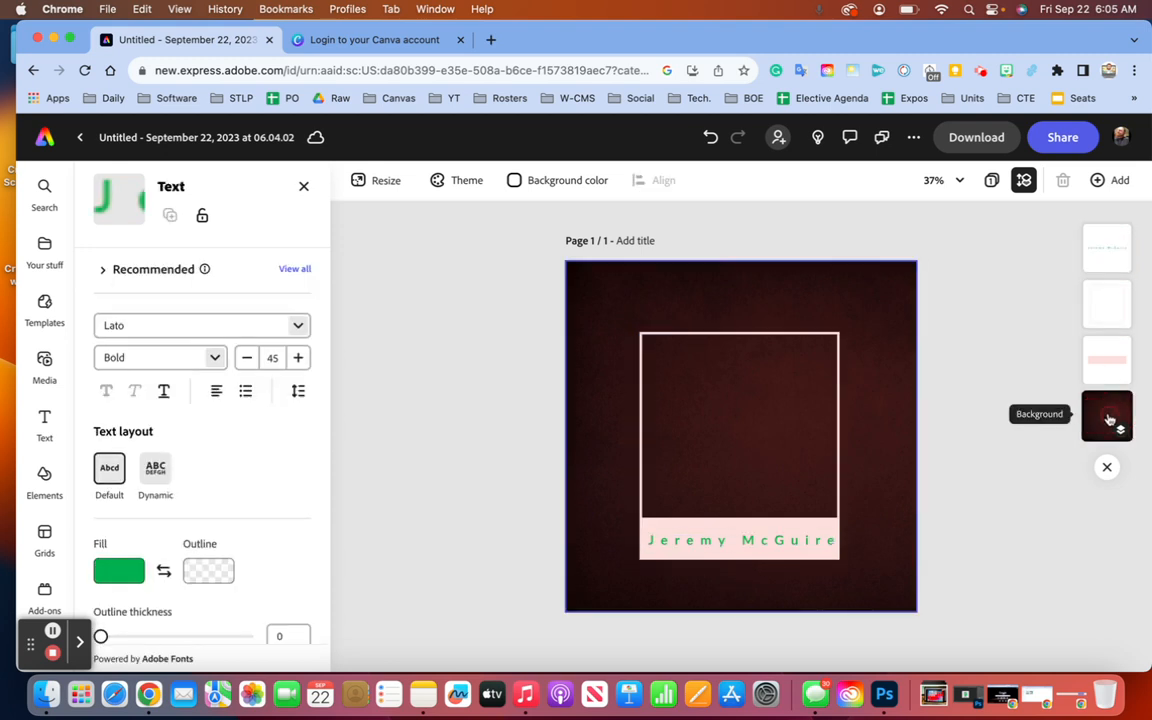
click(1109, 418)
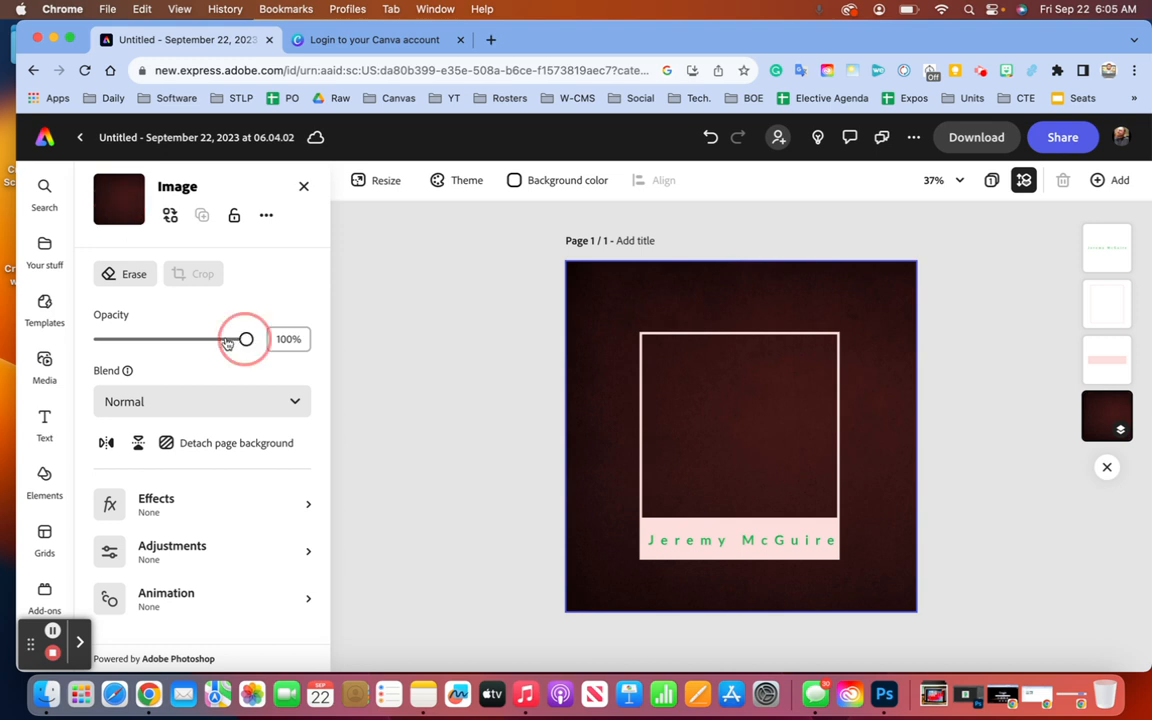
drag(244, 338, 290, 352)
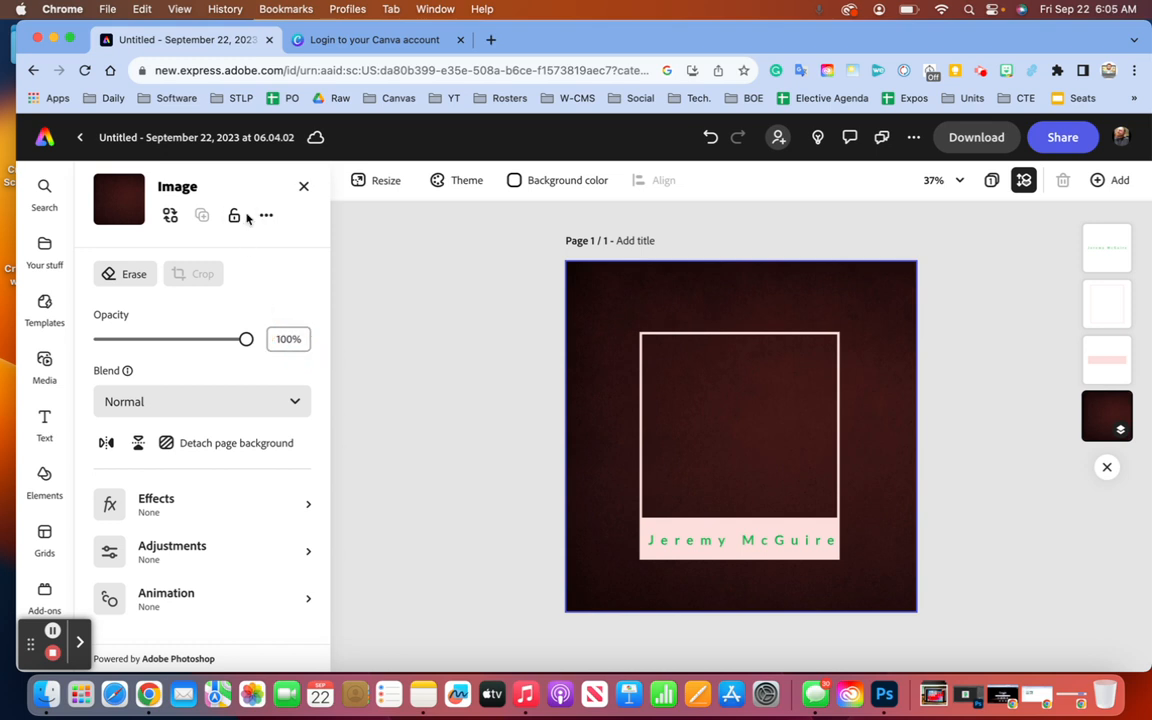
click(170, 215)
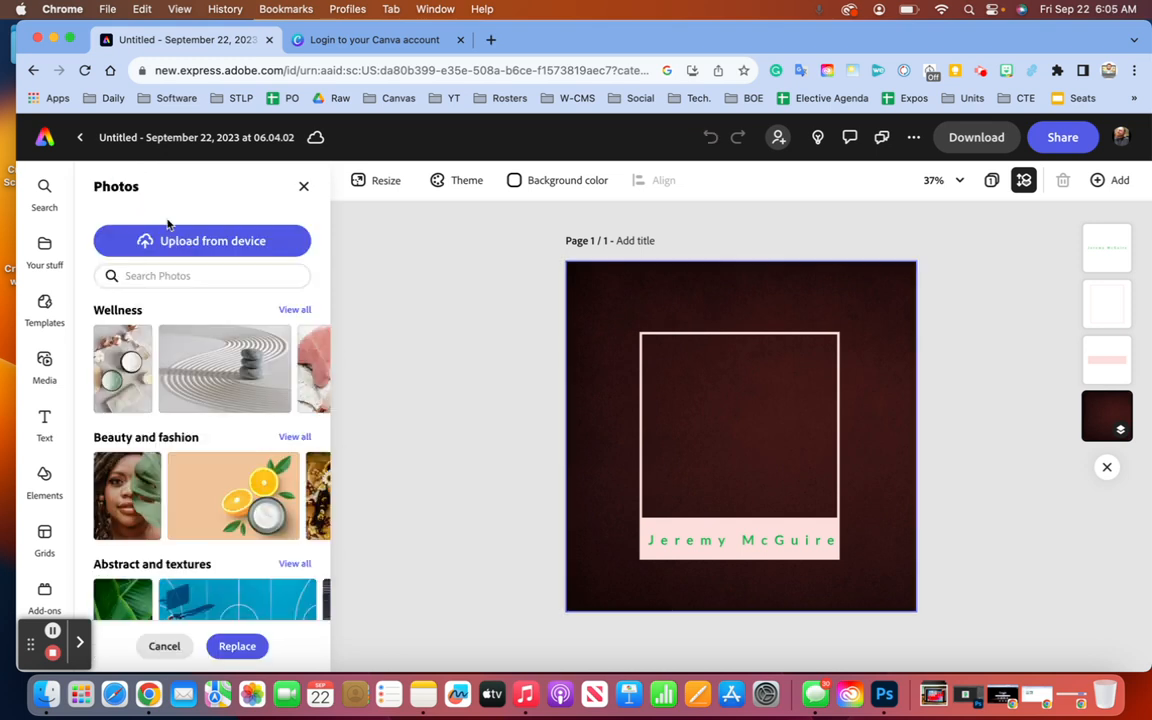
click(303, 186)
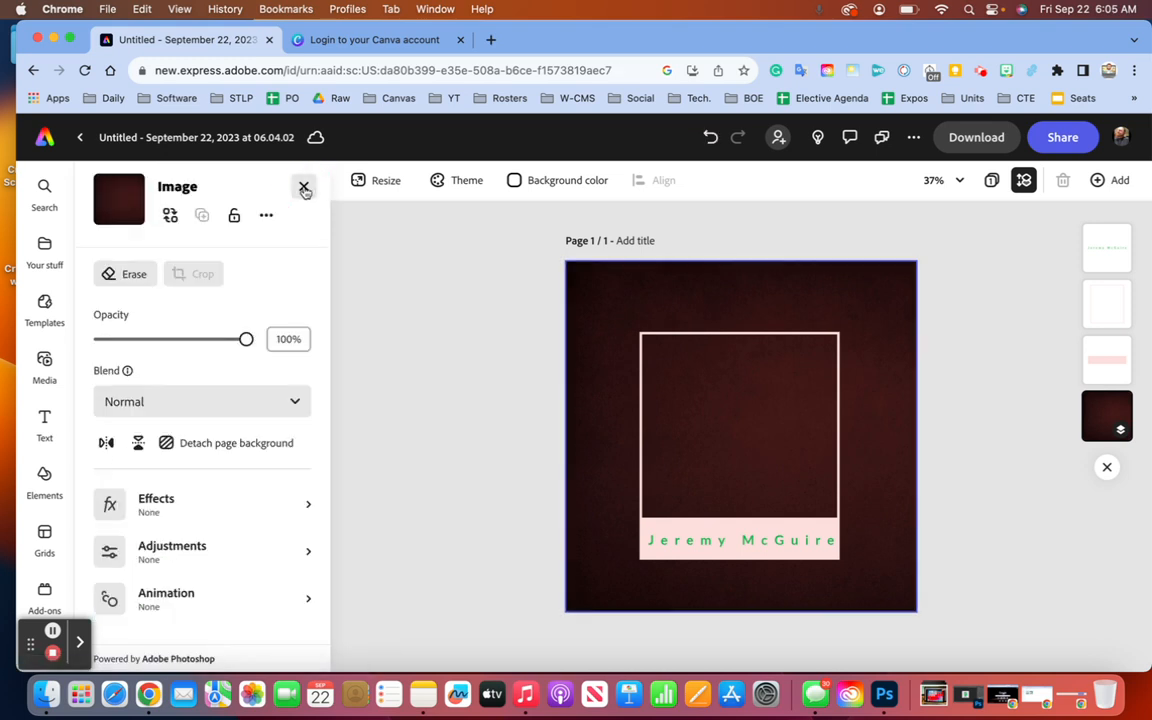
drag(246, 339, 41, 345)
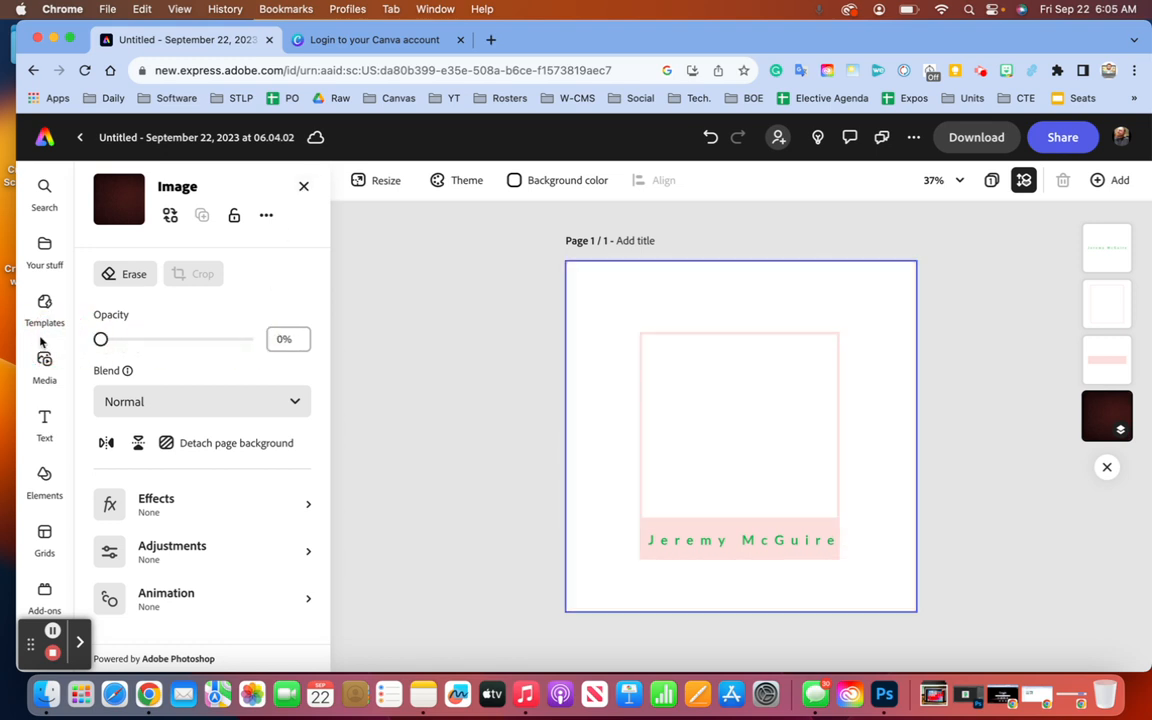
- Add a fresh text box holding just the letter J and select it
click(47, 418)
click(178, 225)
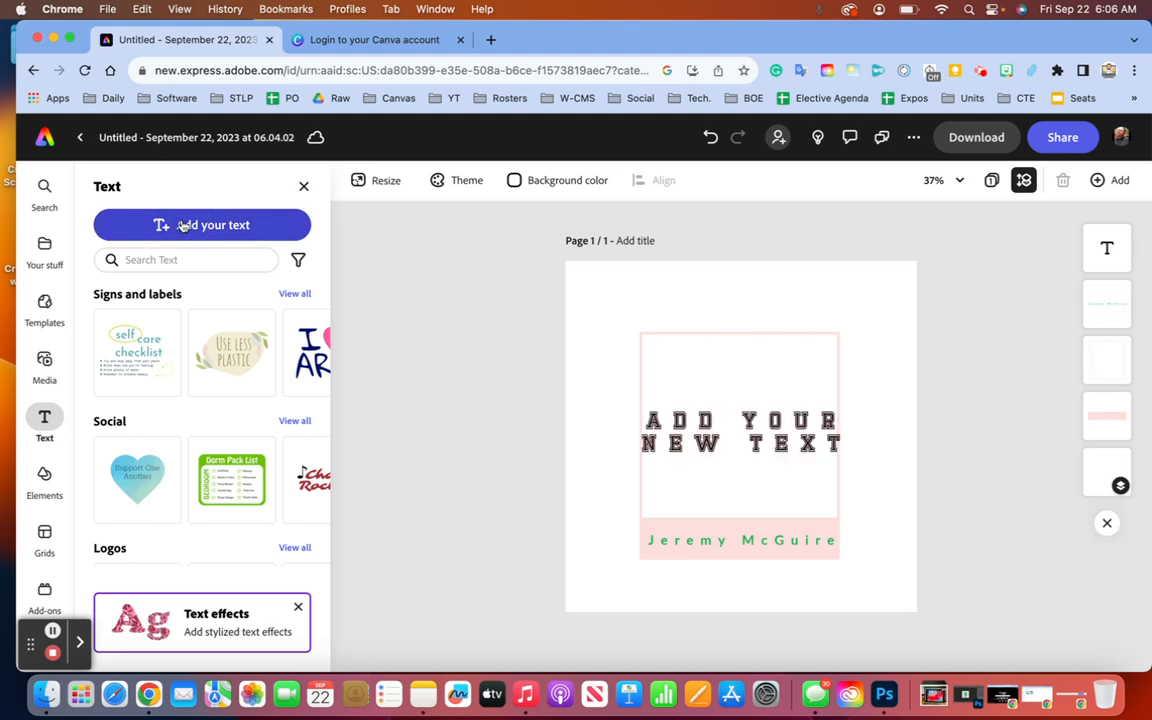
key(BackSpace)
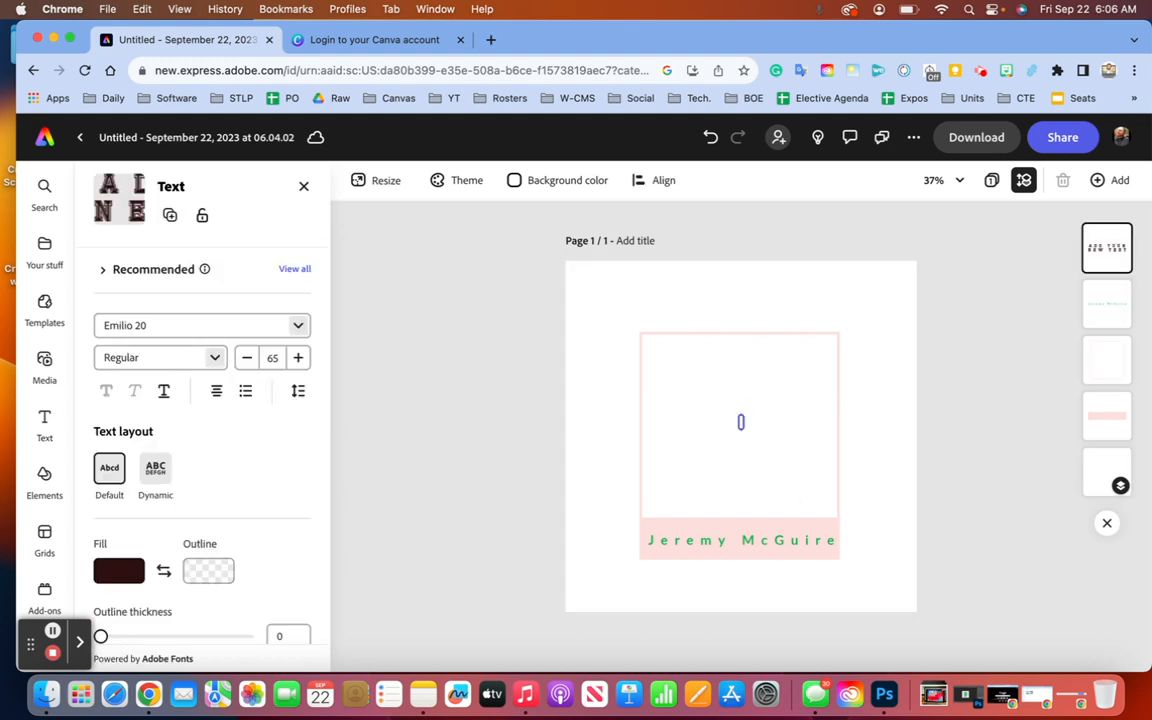
text(J)
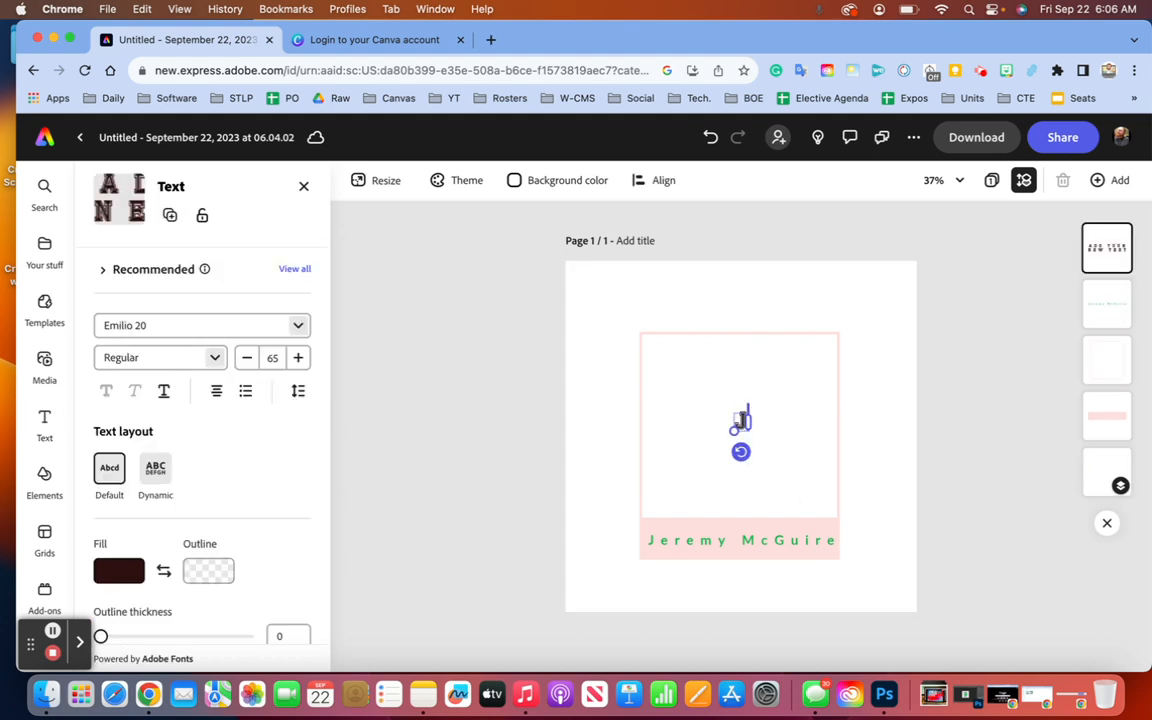
key(Return)
key(BackSpace)
key(super+a)
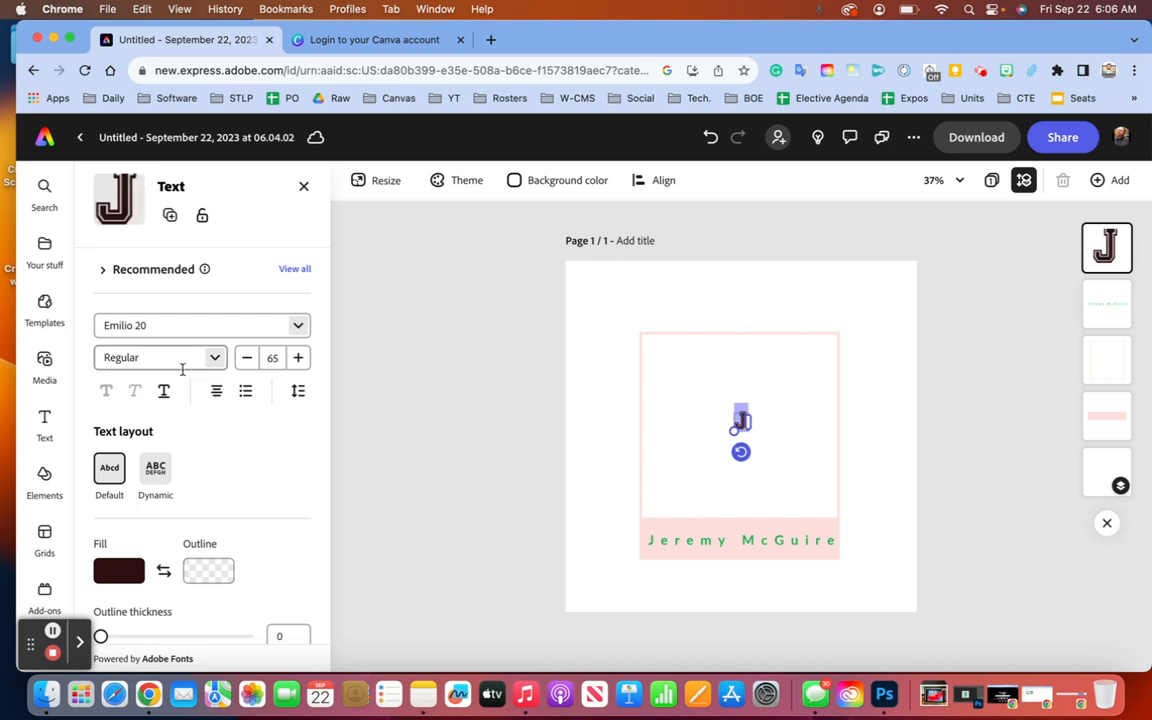
- Raise the J's font size to 200, then drag a corner to enlarge it to 390
click(307, 363)
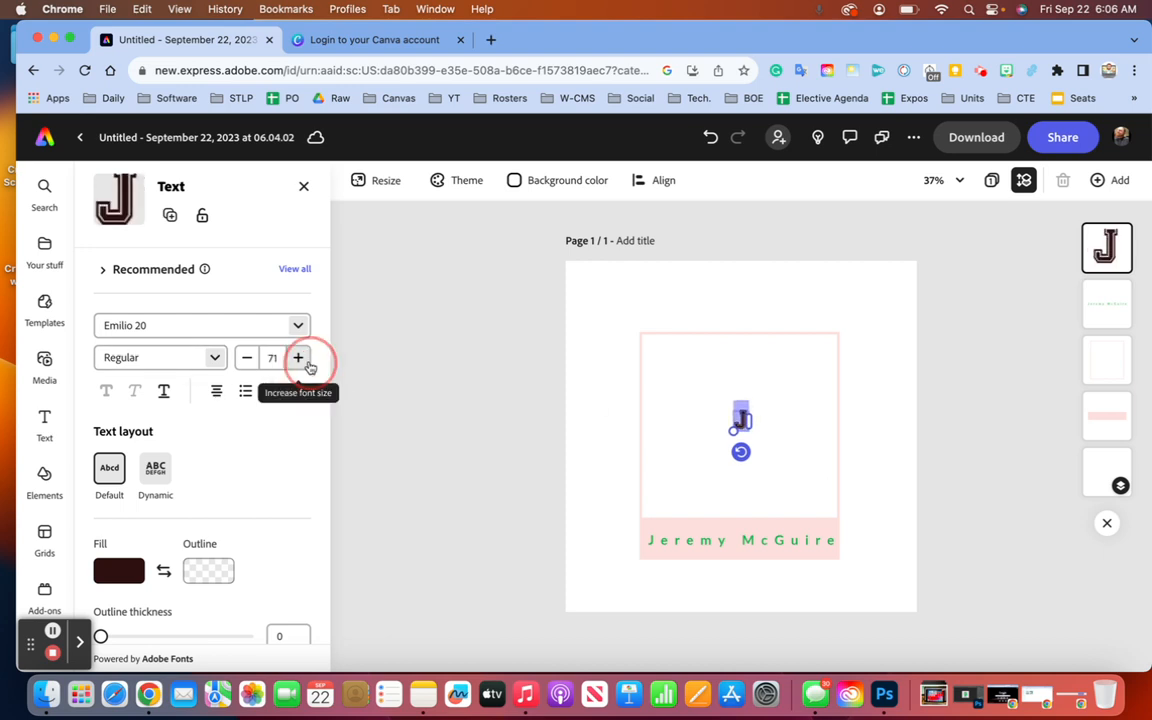
click(307, 363)
click(307, 363)
click(309, 366)
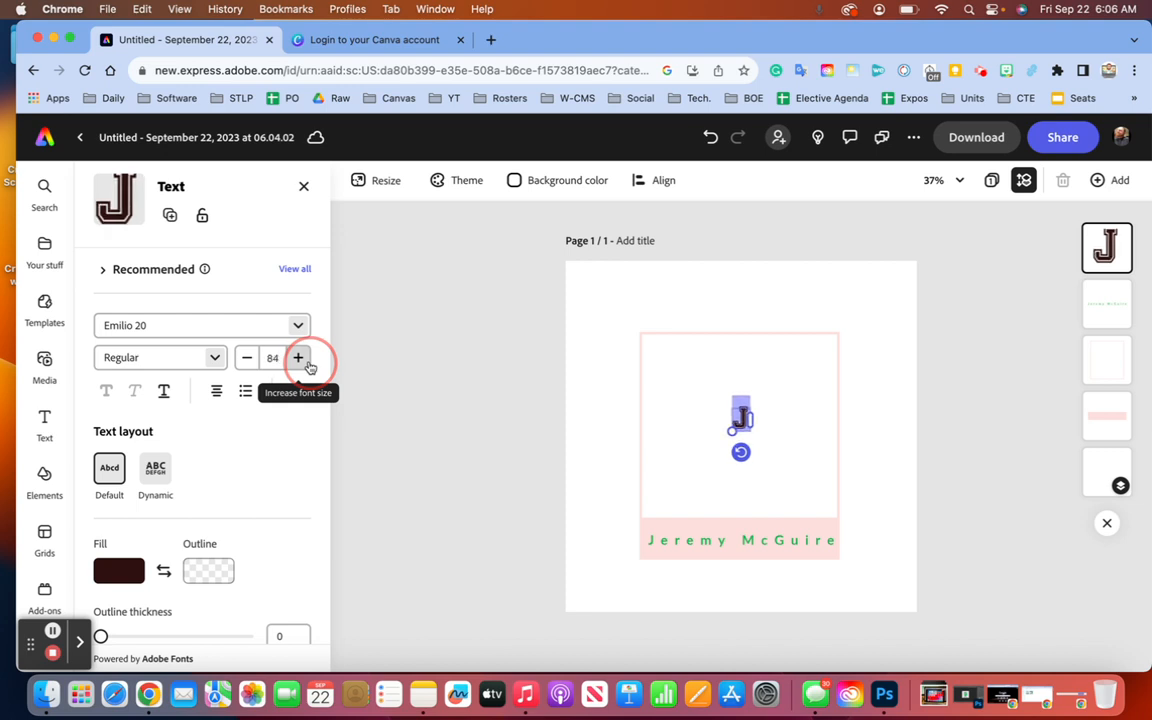
click(268, 345)
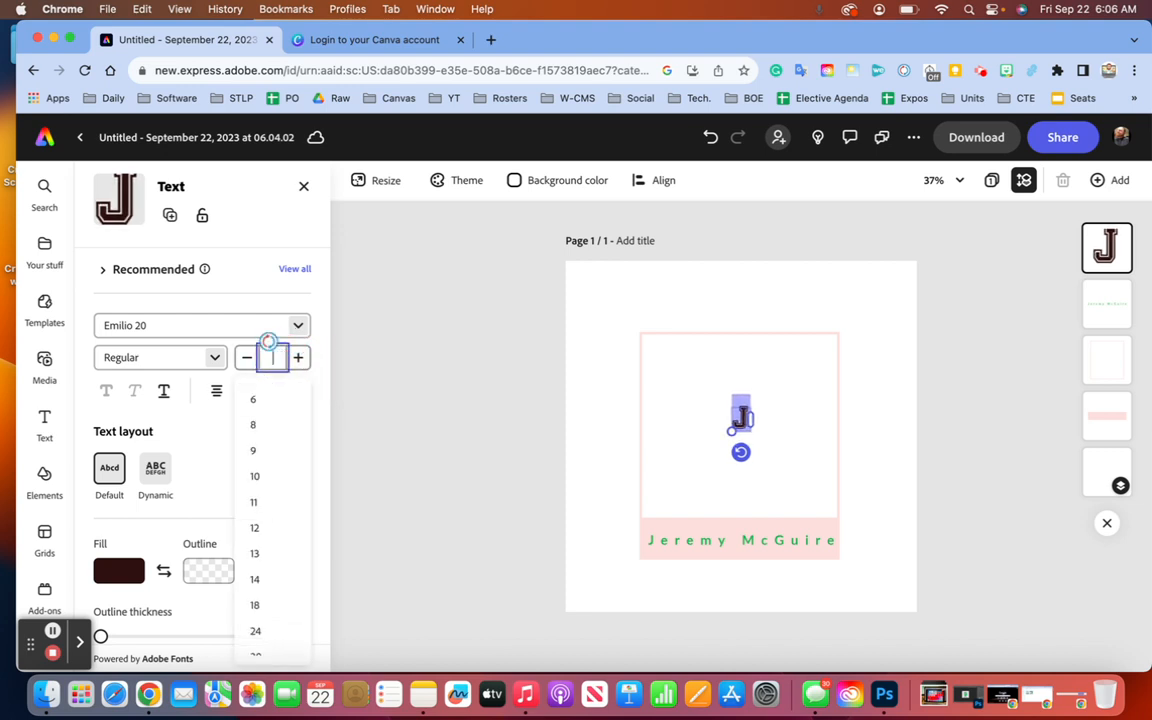
text(100)
key(Return)
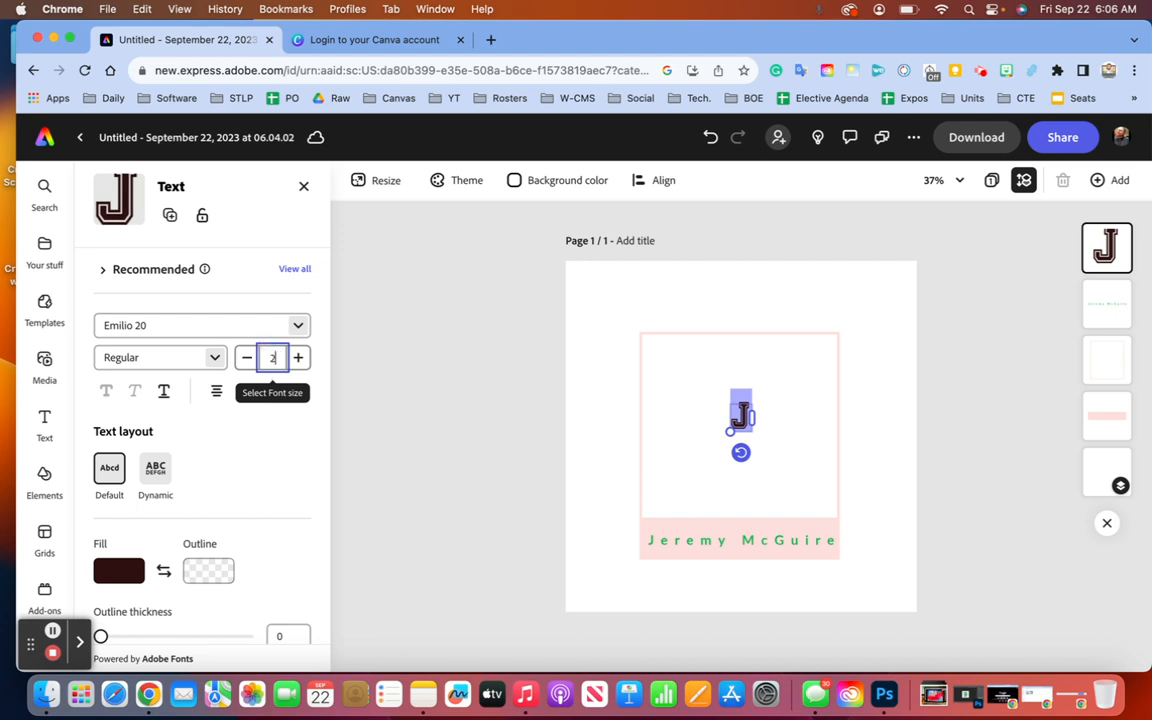
key(Return)
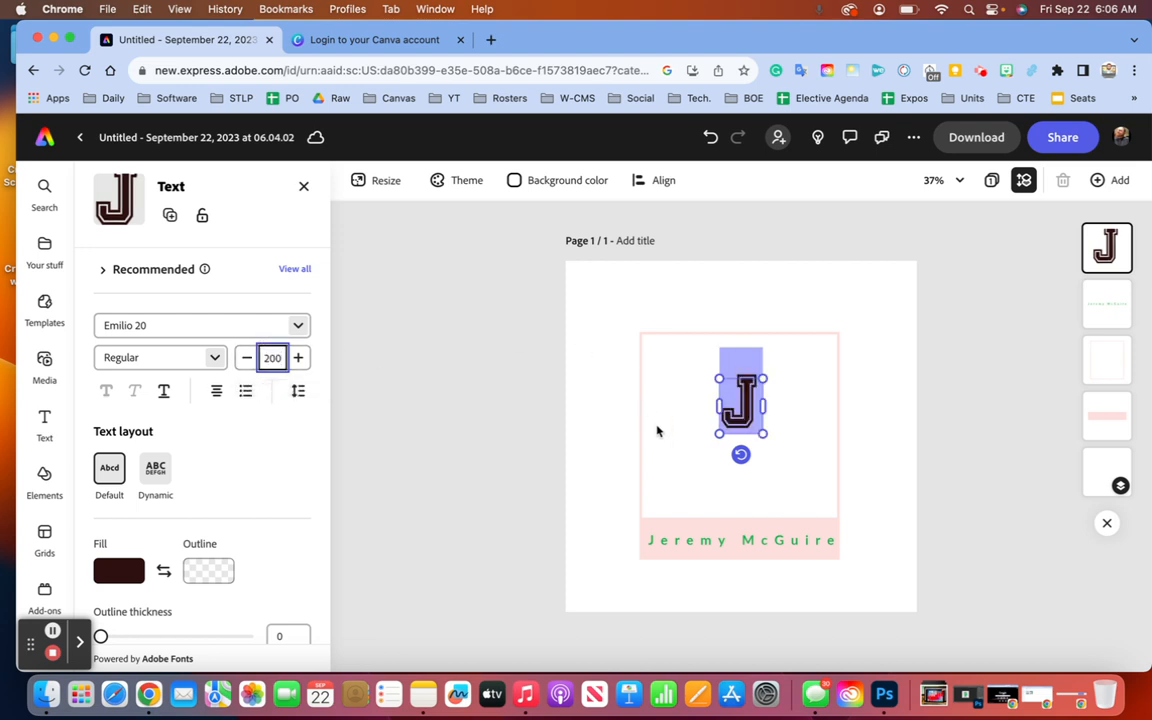
drag(711, 435, 679, 484)
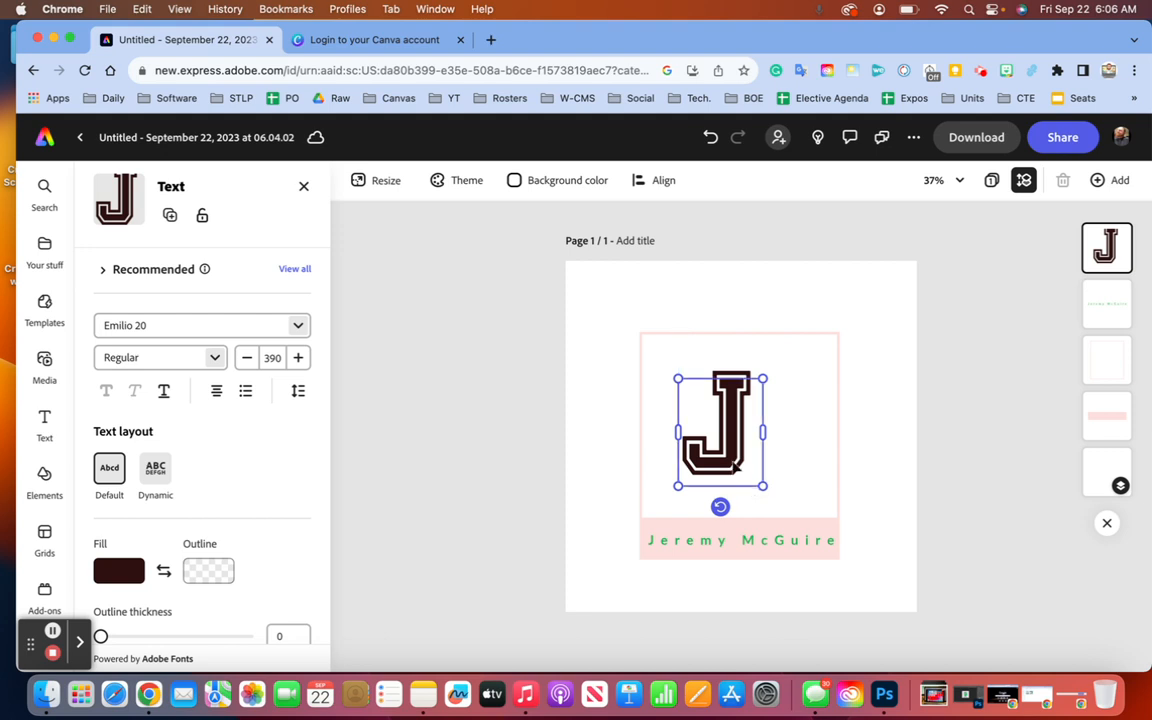
click(516, 333)
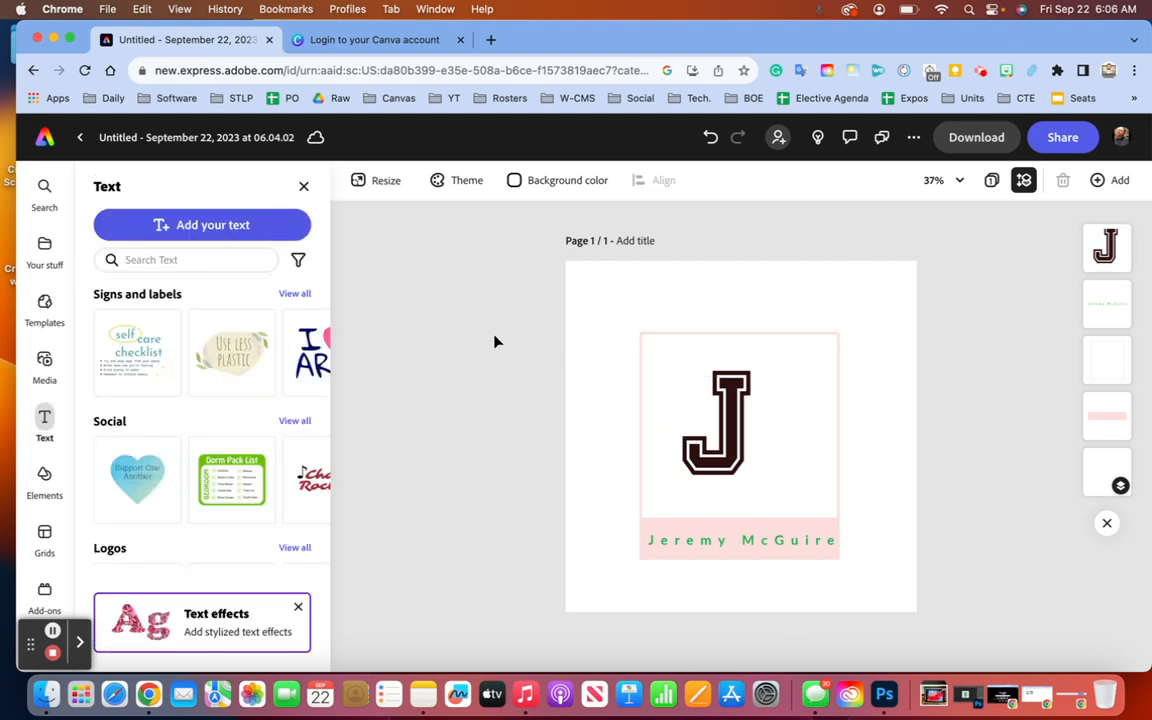
- Enlarge the varsity J and move it up and left within the frame
mouse_move(721, 413)
mouse_down()
mouse_move(693, 383)
mouse_move(703, 399)
mouse_up()
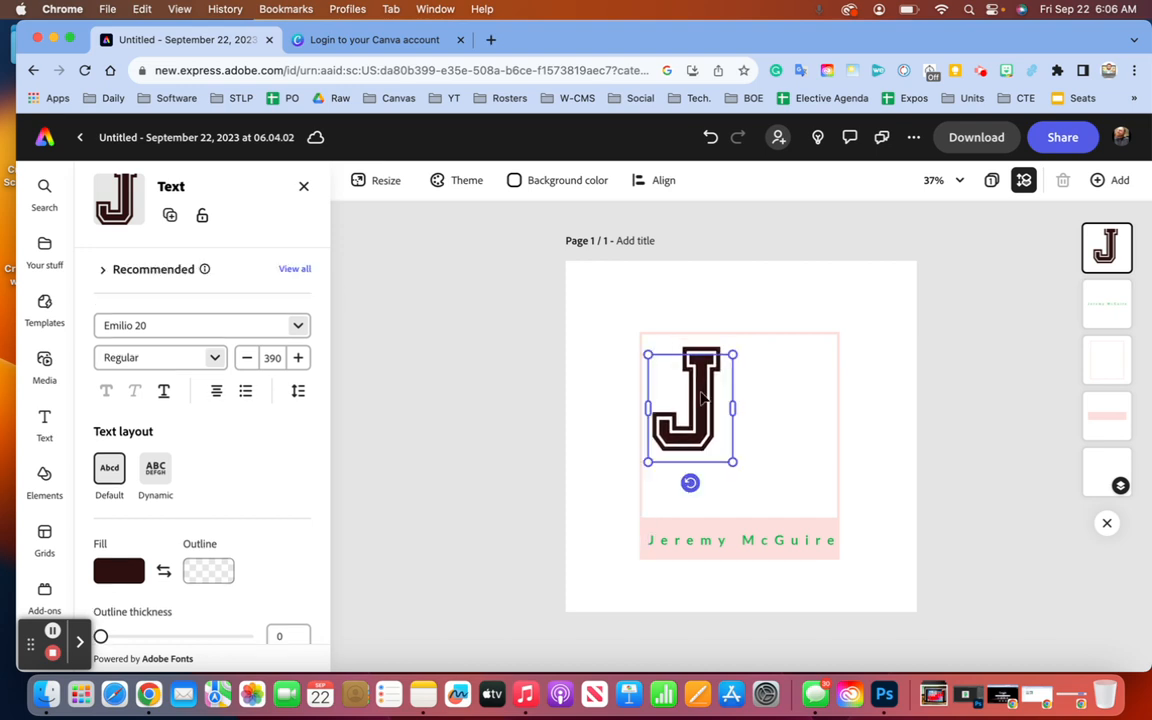
drag(733, 462, 752, 485)
drag(699, 433, 702, 428)
- Duplicate the J with Cmd+D, place the copy to its right, and change it to M
key(super+d)
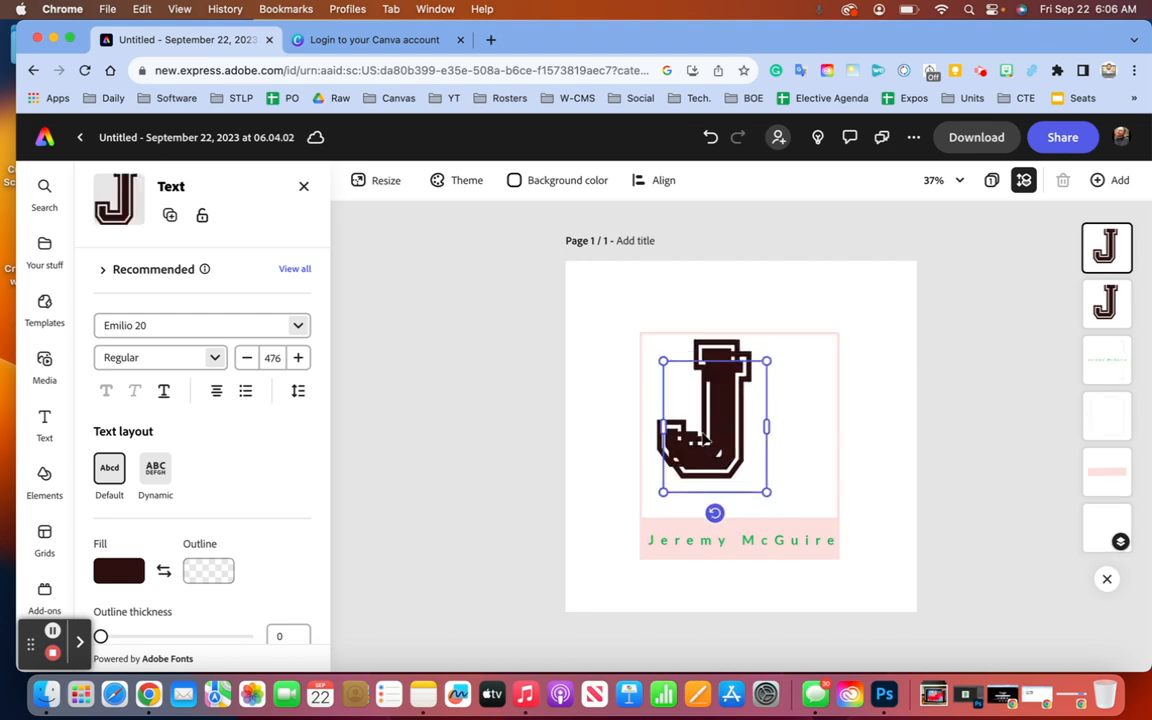
drag(755, 432, 805, 463)
double_click(805, 463)
key(BackSpace)
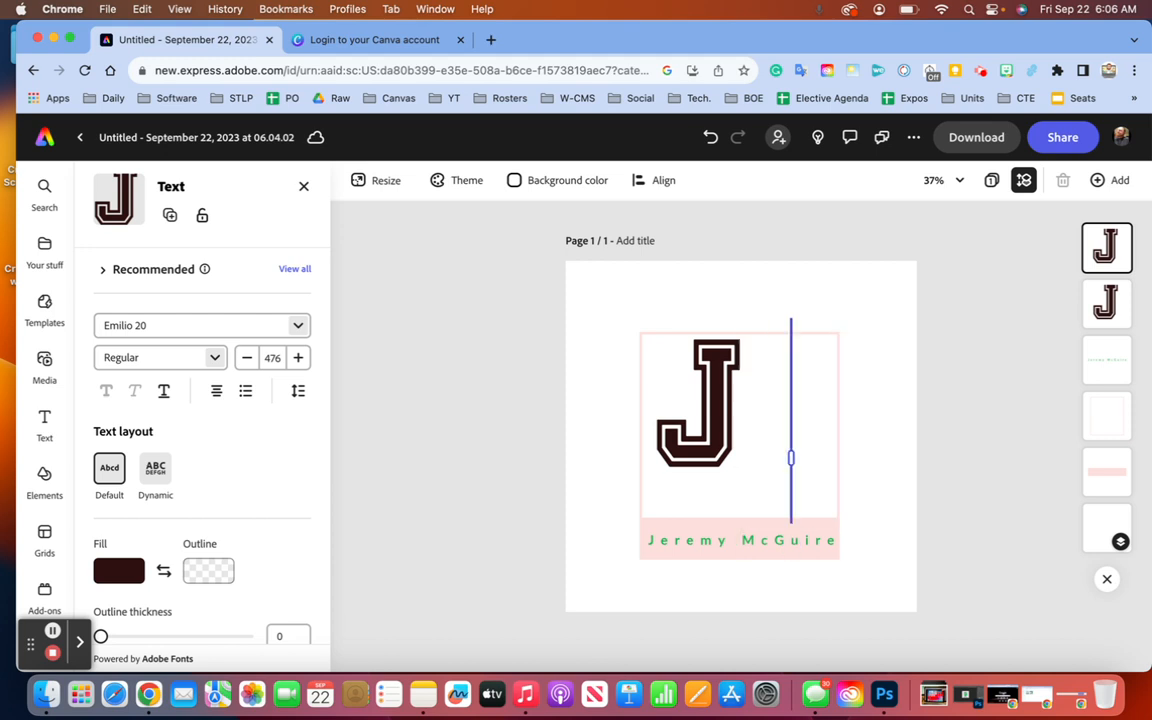
text(M)
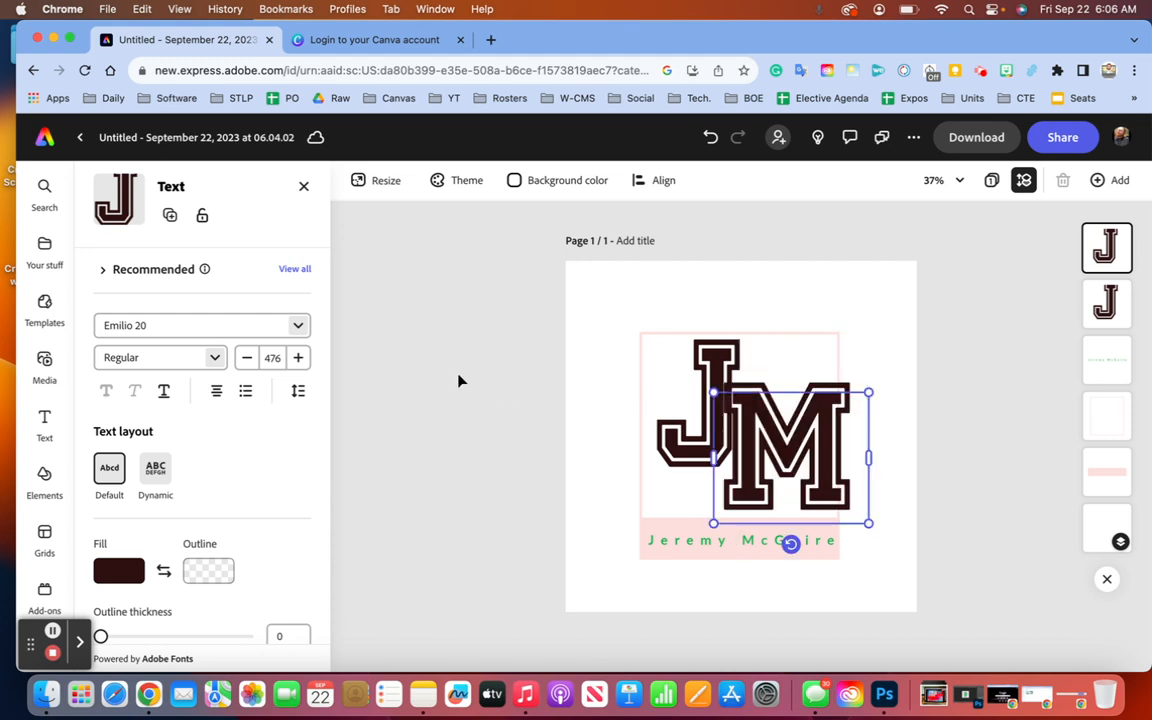
- Line up the J and M slightly up and left to form the monogram
mouse_move(692, 377)
mouse_down()
mouse_move(682, 368)
mouse_move(698, 366)
mouse_up()
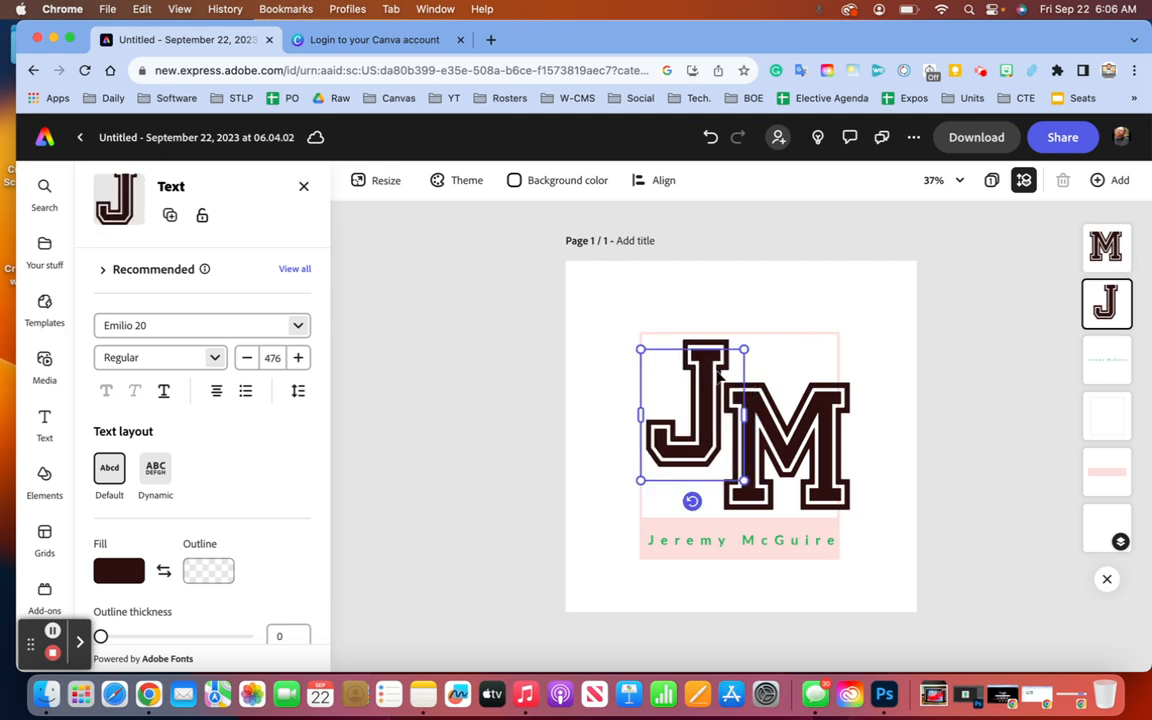
drag(770, 419, 762, 413)
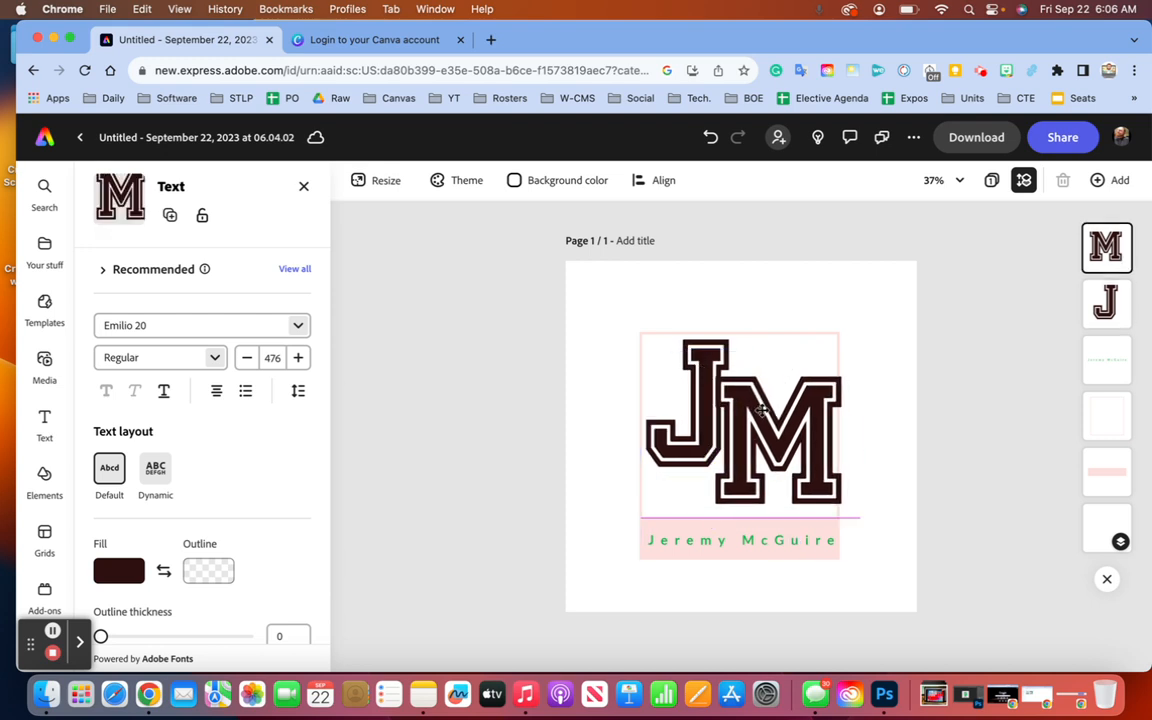
click(534, 422)
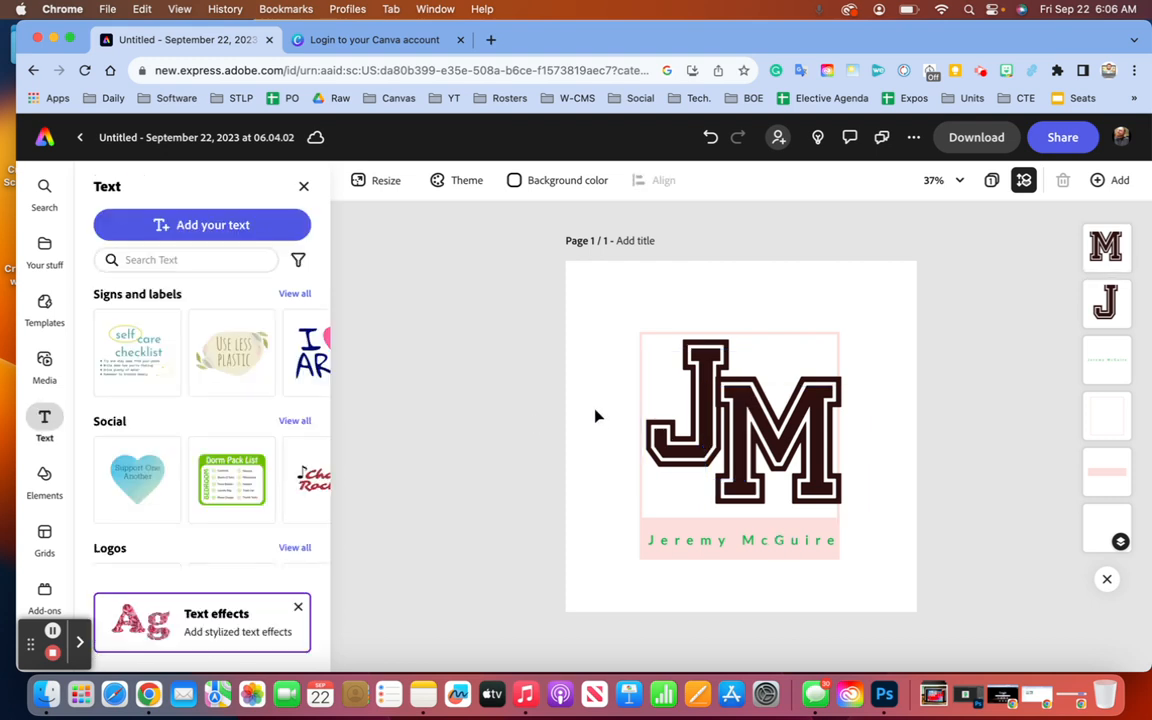
- Shrink the J and delete the oversized M
click(665, 410)
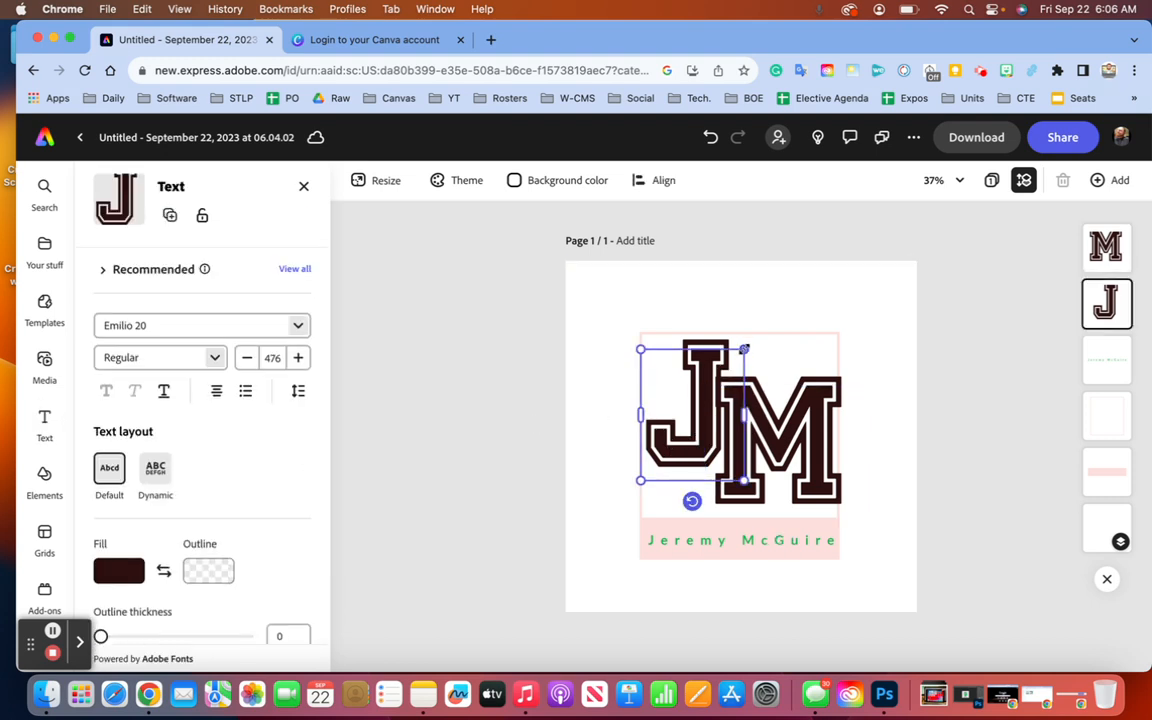
drag(743, 349, 714, 368)
mouse_move(772, 410)
mouse_down()
mouse_move(771, 396)
mouse_move(774, 405)
mouse_up()
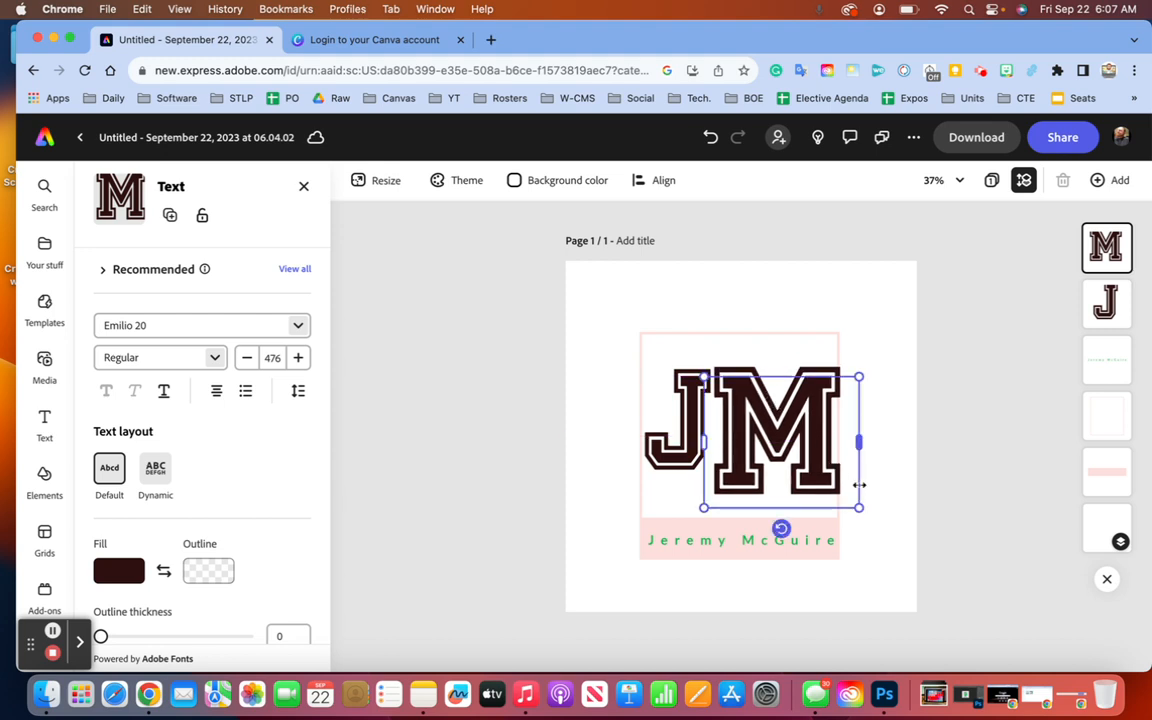
key(Delete)
- Duplicate the smaller J beside itself and retype the copy as M
click(688, 430)
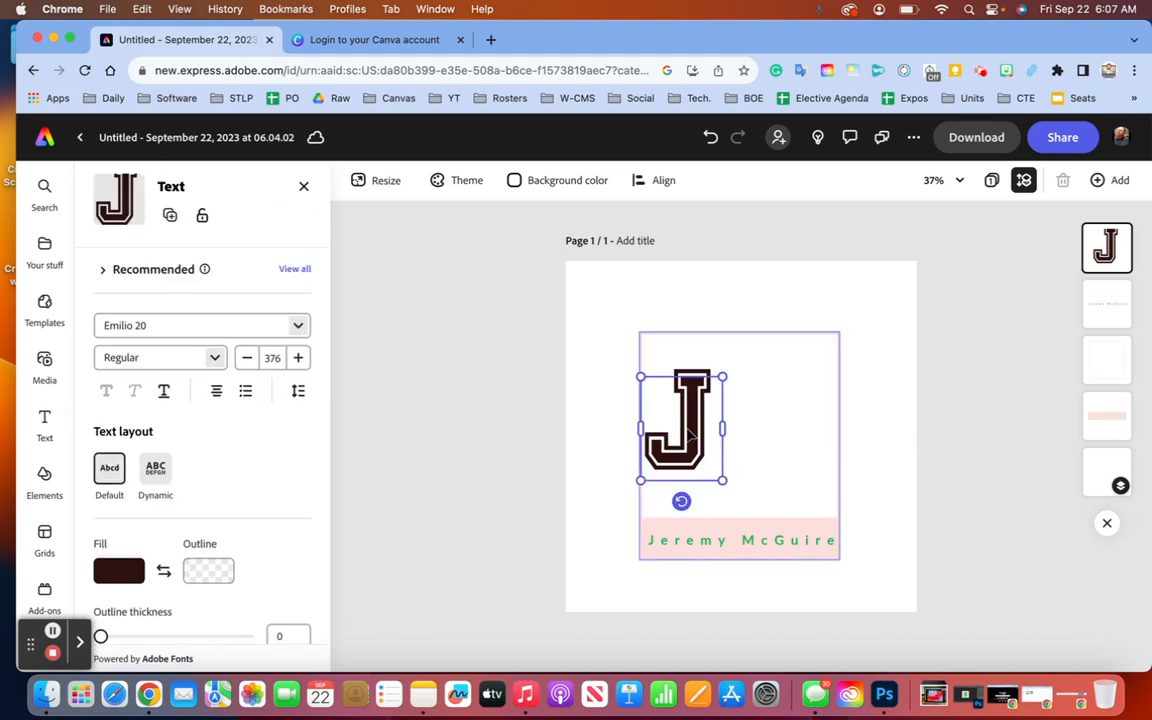
key(super+d)
drag(710, 437, 764, 428)
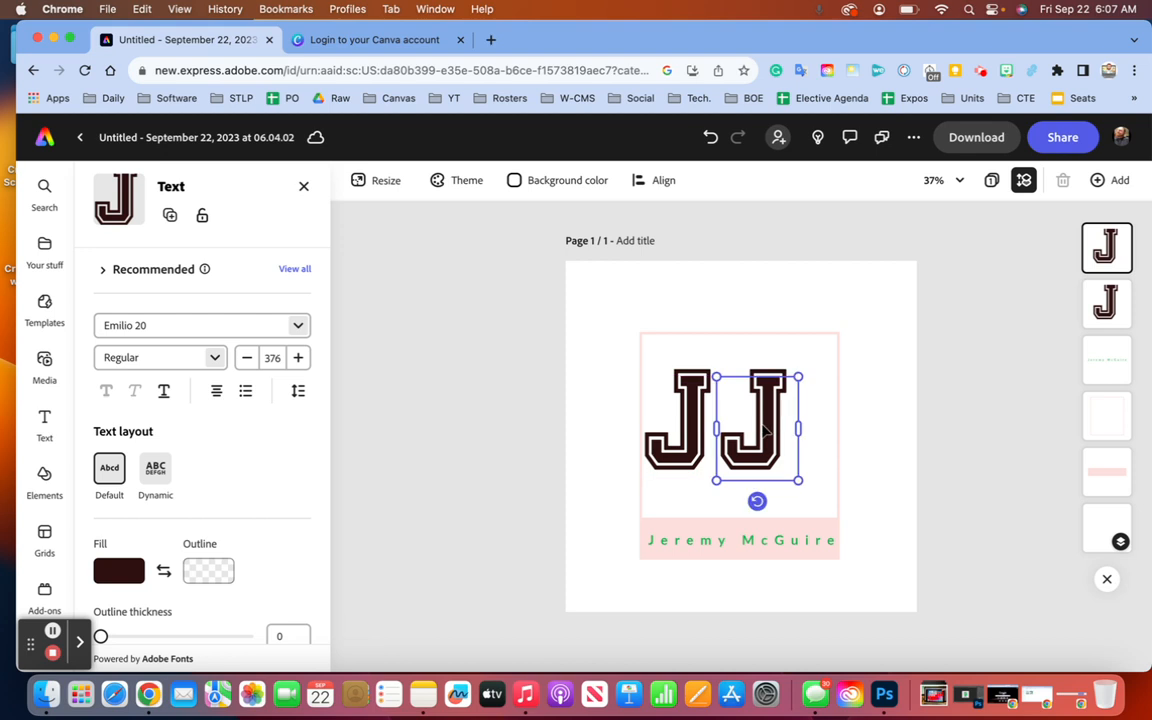
double_click(764, 428)
key(BackSpace)
text(M)
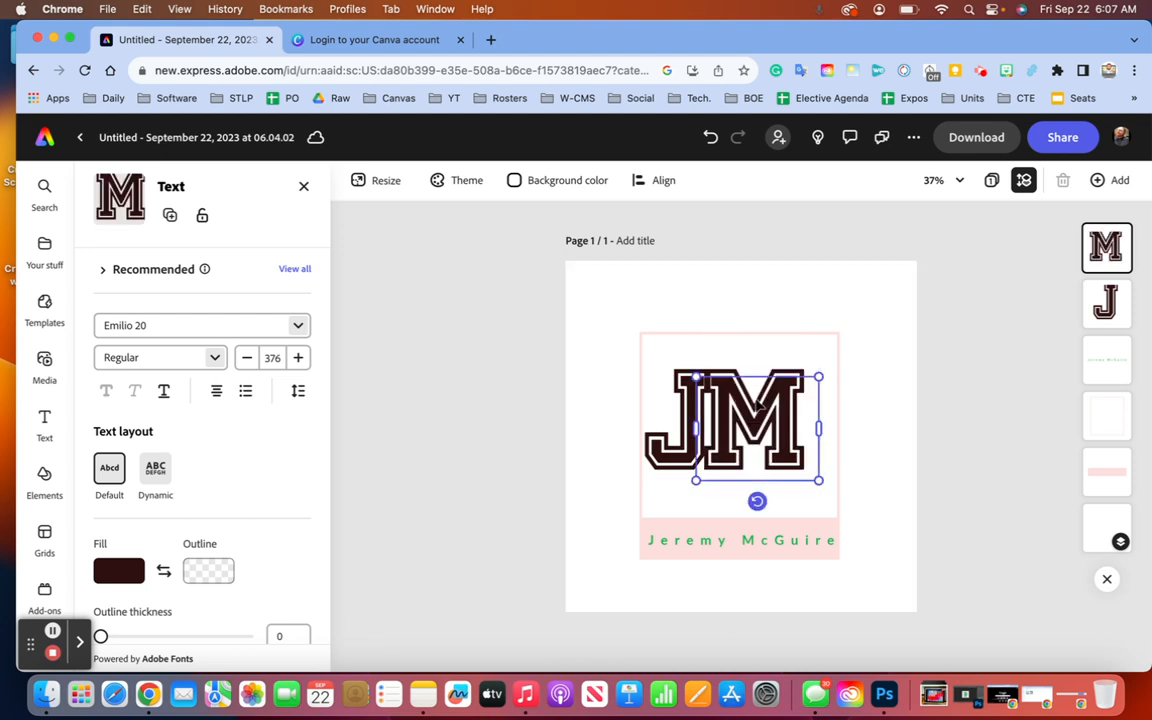
- Align the new M alongside the J
drag(754, 402, 768, 402)
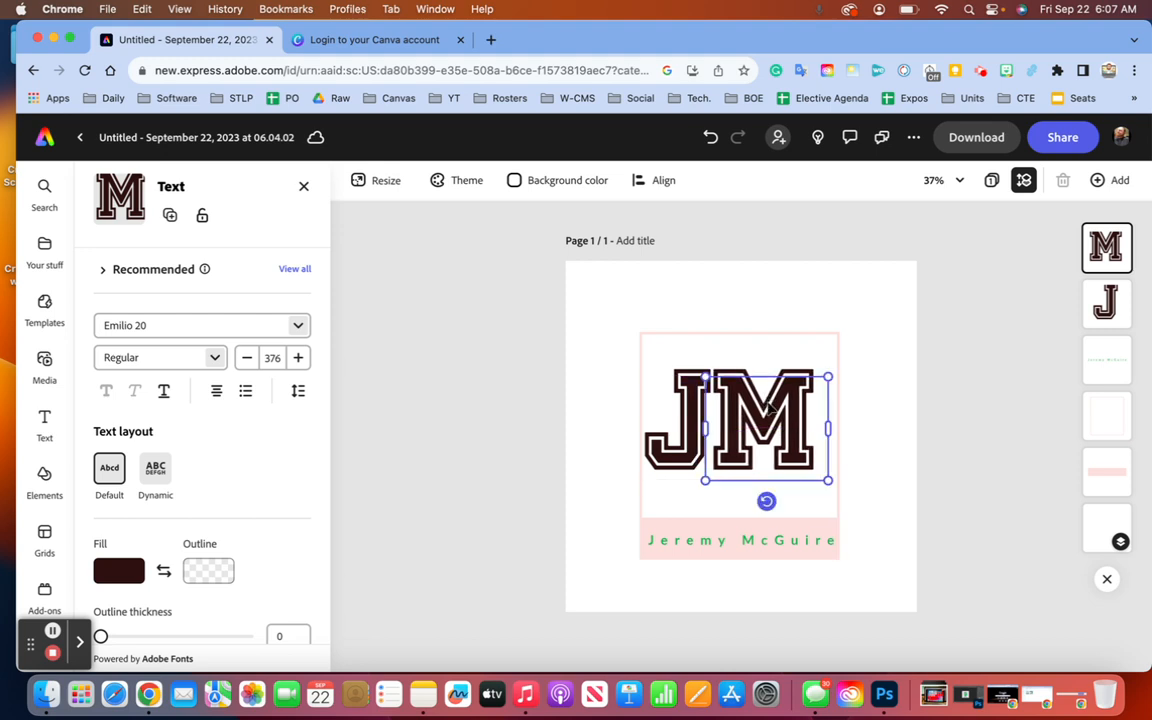
key(Left)
key(Left)
key(Left)
key(Left)
key(Left)
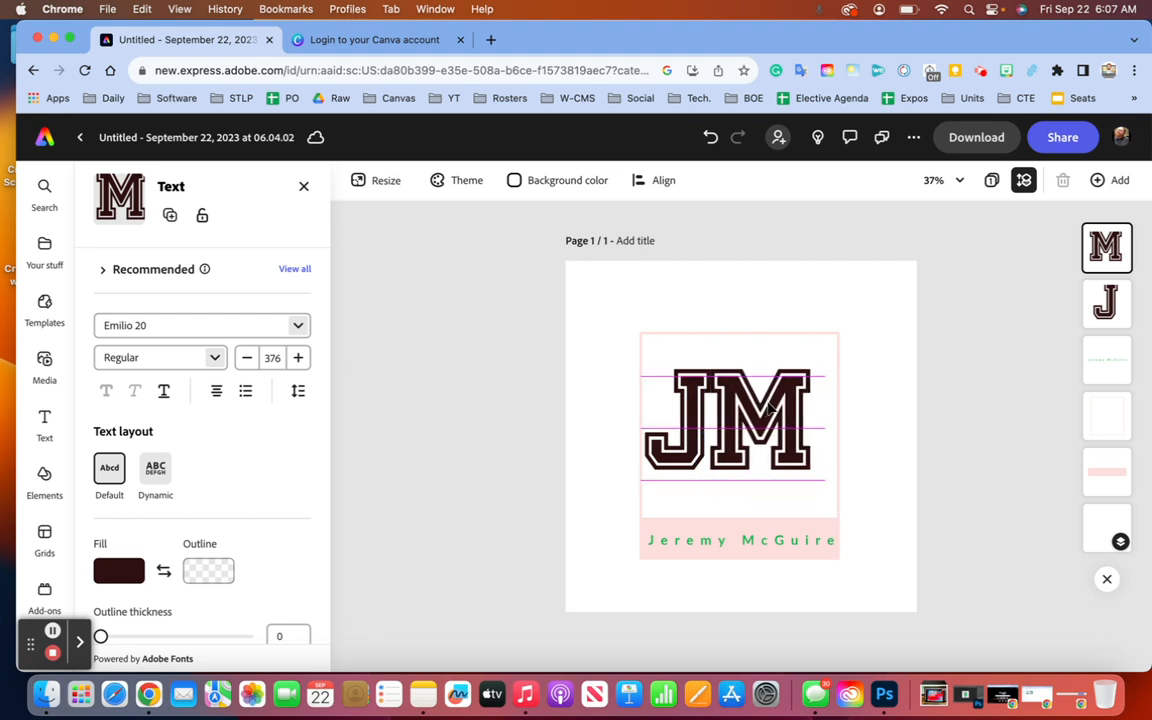
click(463, 409)
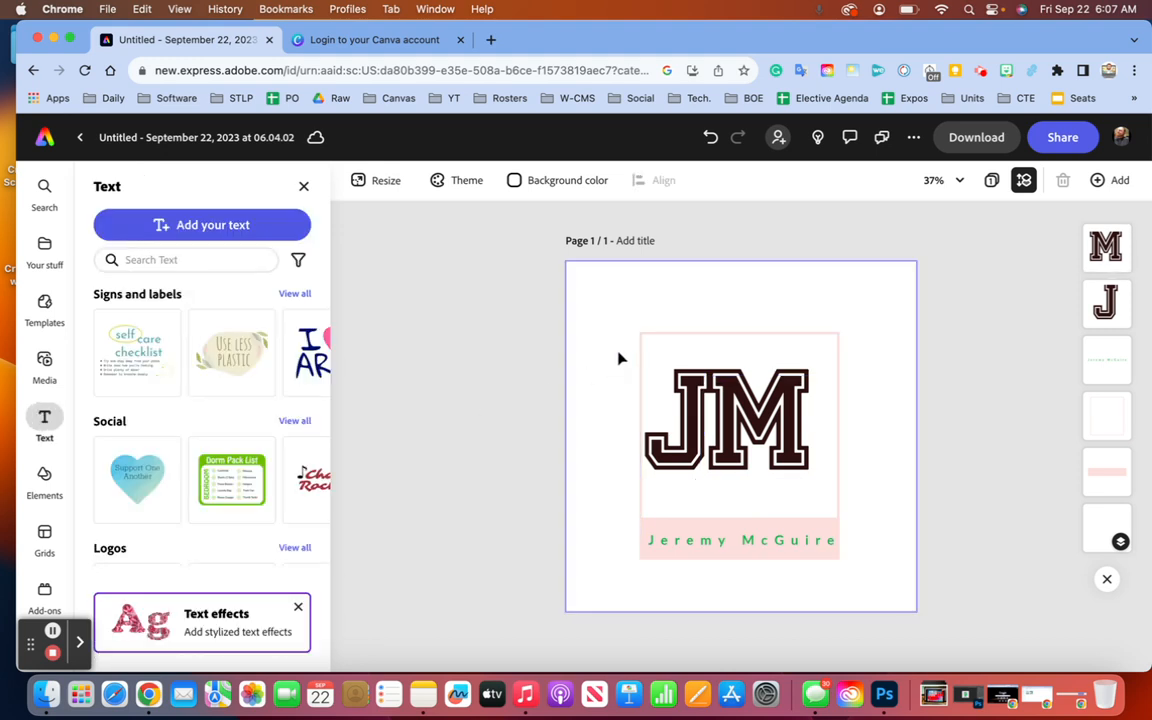
- Try nudging the whole JM logo and frame right, then undo it
drag(618, 353, 841, 468)
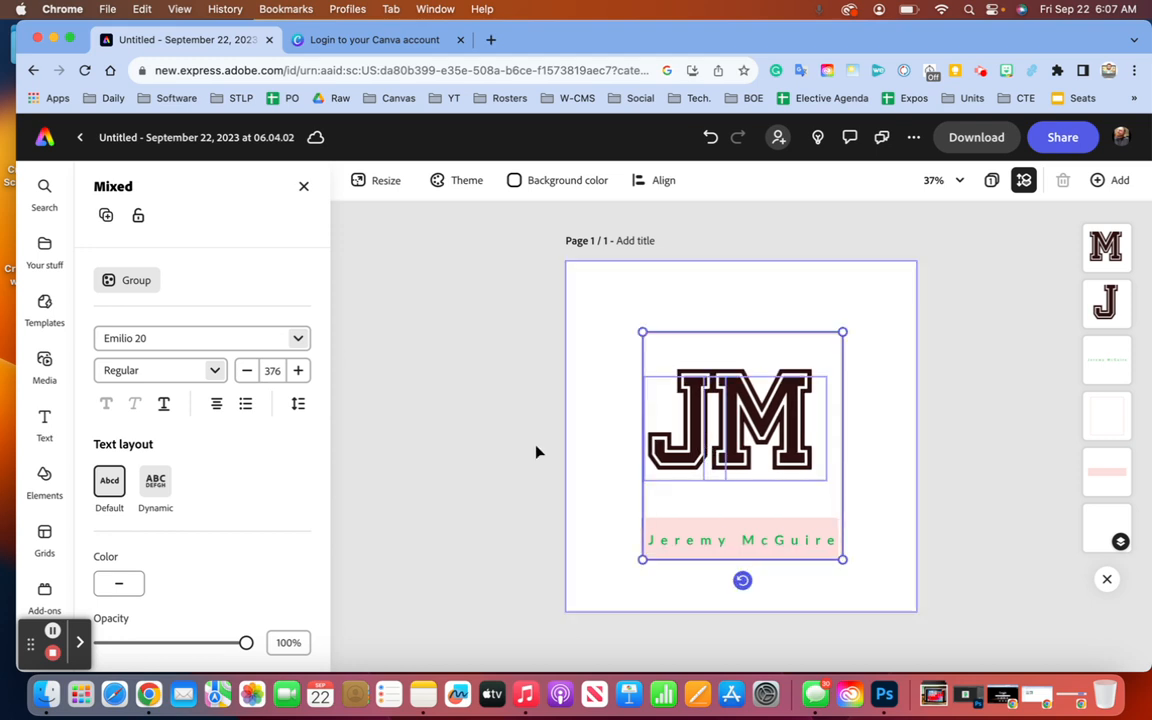
key(Right)
key(Right)
key(Right)
key(Right)
key(Right)
key(Right)
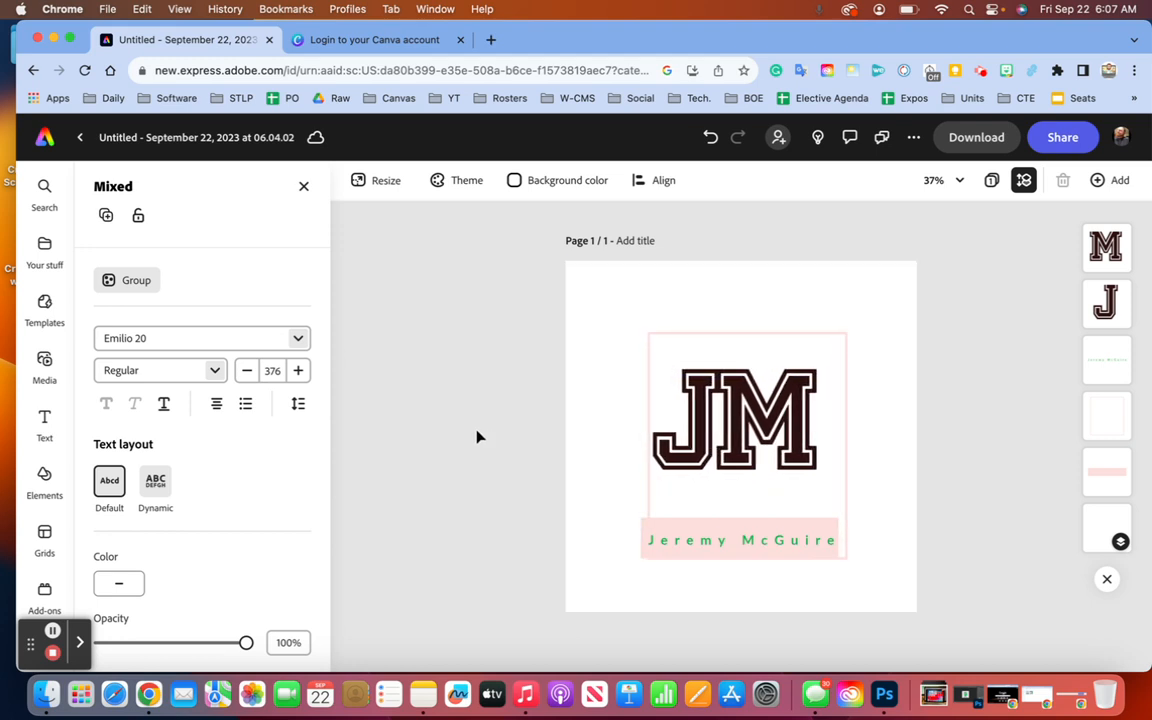
key(super+z)
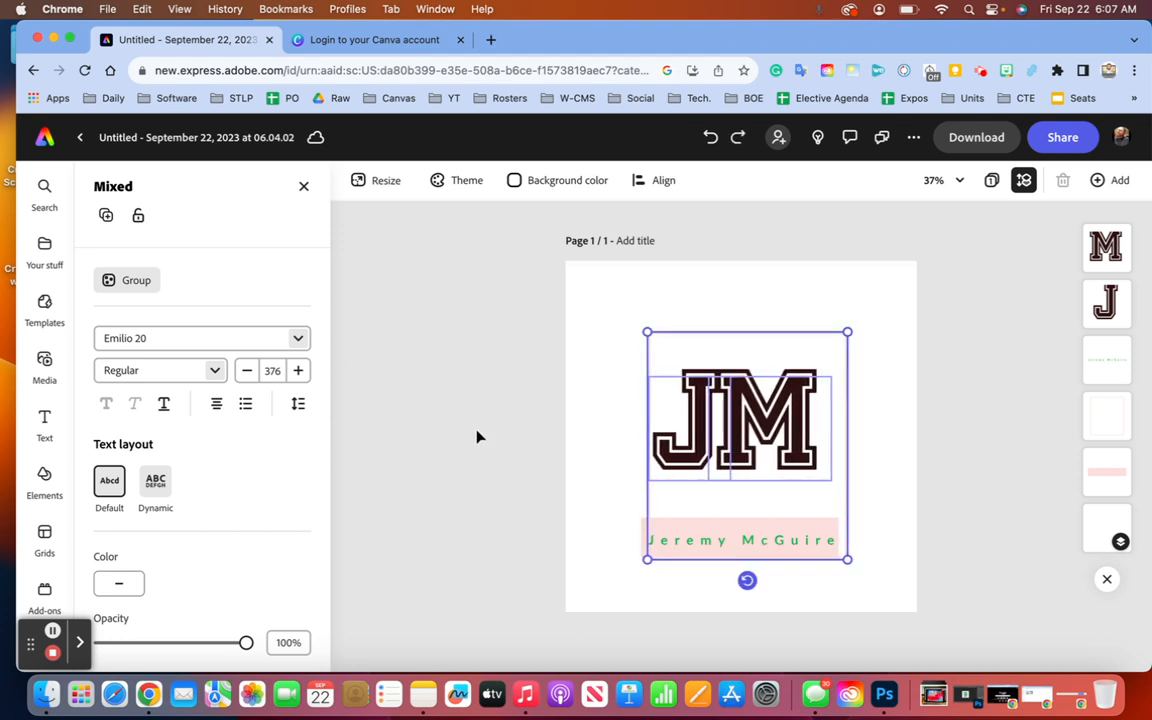
- Move the M two steps right and the J two steps right toward it
click(760, 428)
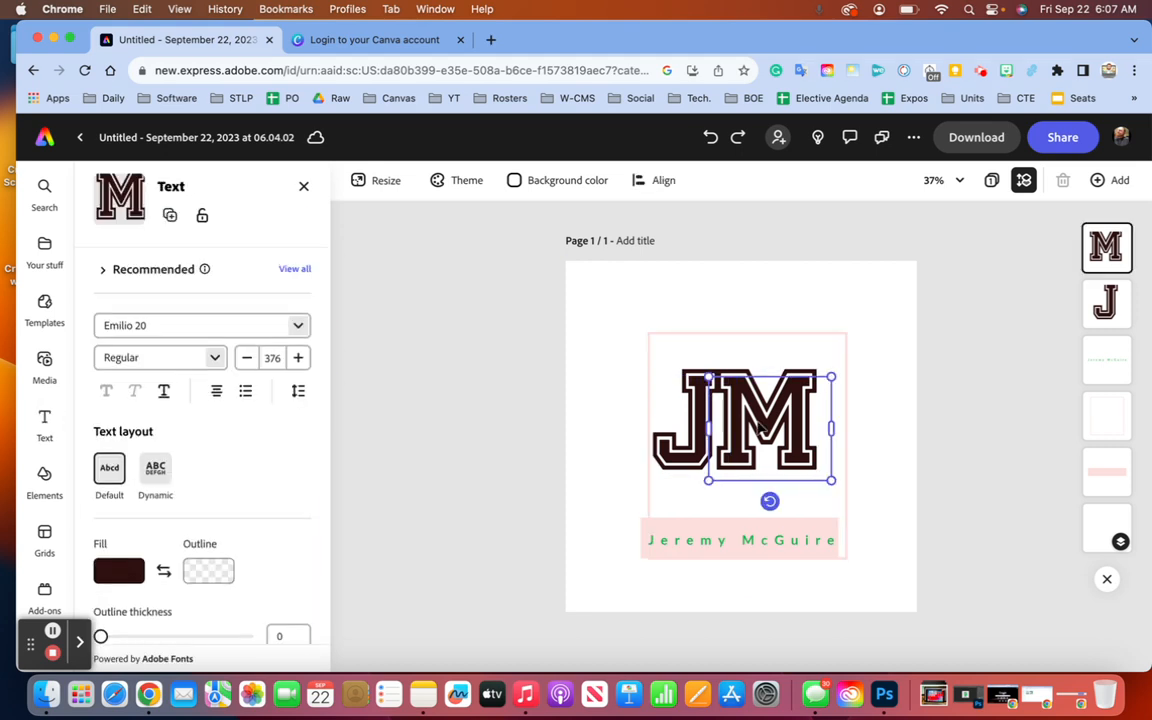
key(Right)
key(Right)
key(Right)
key(Right)
key(Right)
key(Right)
key(Right)
key(Right)
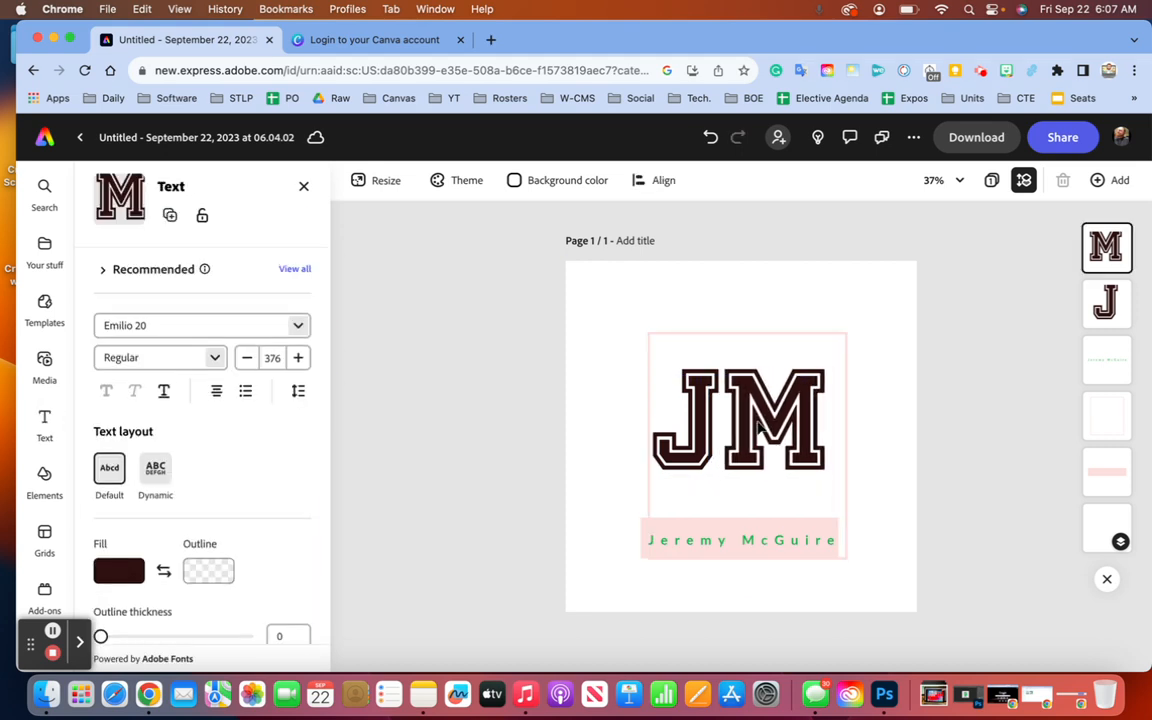
key(Right)
key(Right)
key(Right)
key(Right)
key(Right)
key(Right)
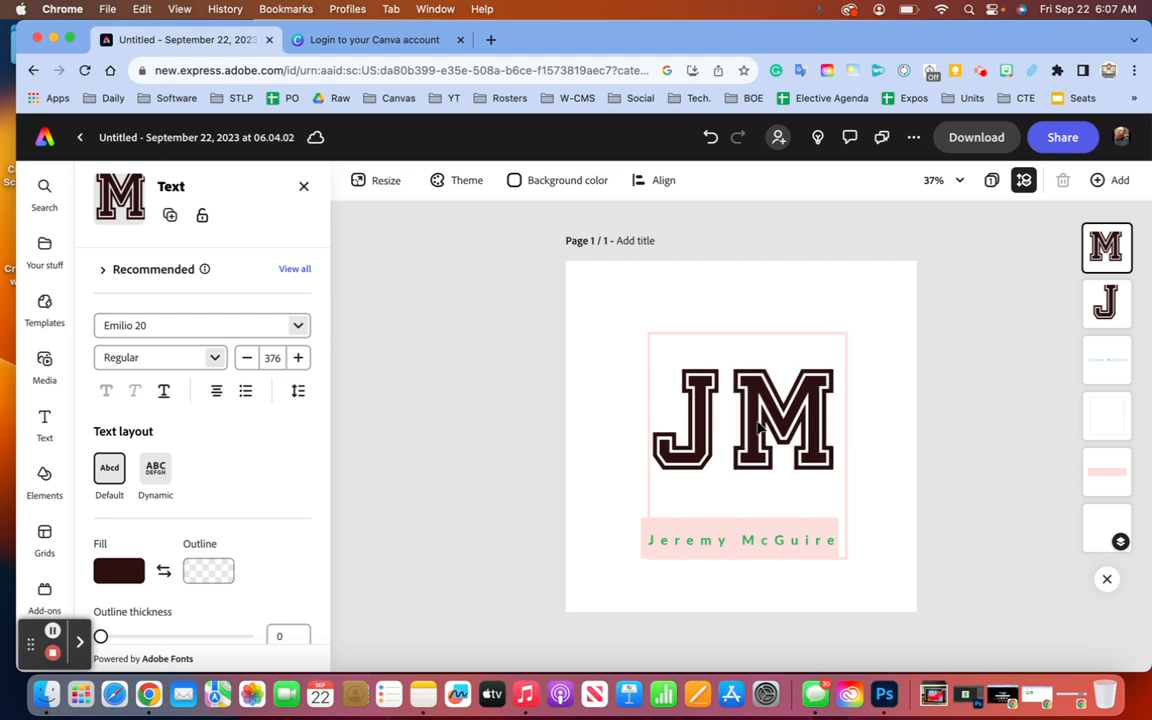
click(690, 442)
key(Right)
key(Right)
key(Right)
key(Right)
key(Right)
key(Right)
key(Right)
key(Right)
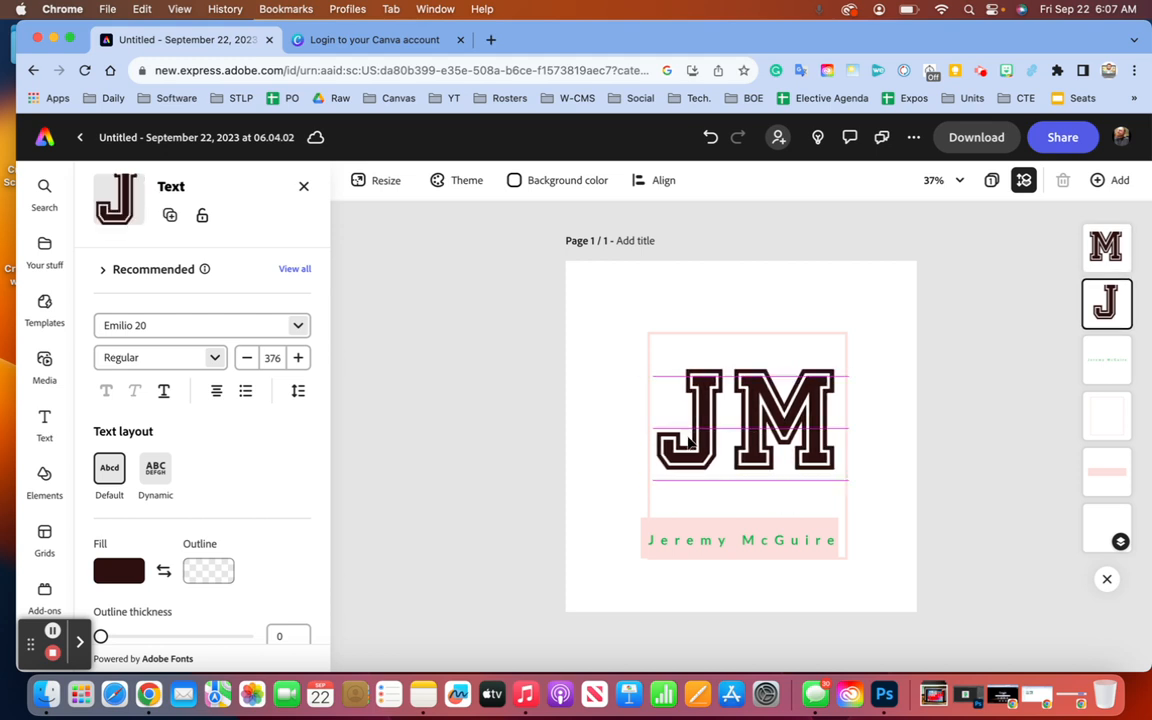
key(Right)
key(Right)
key(Right)
key(Right)
key(Right)
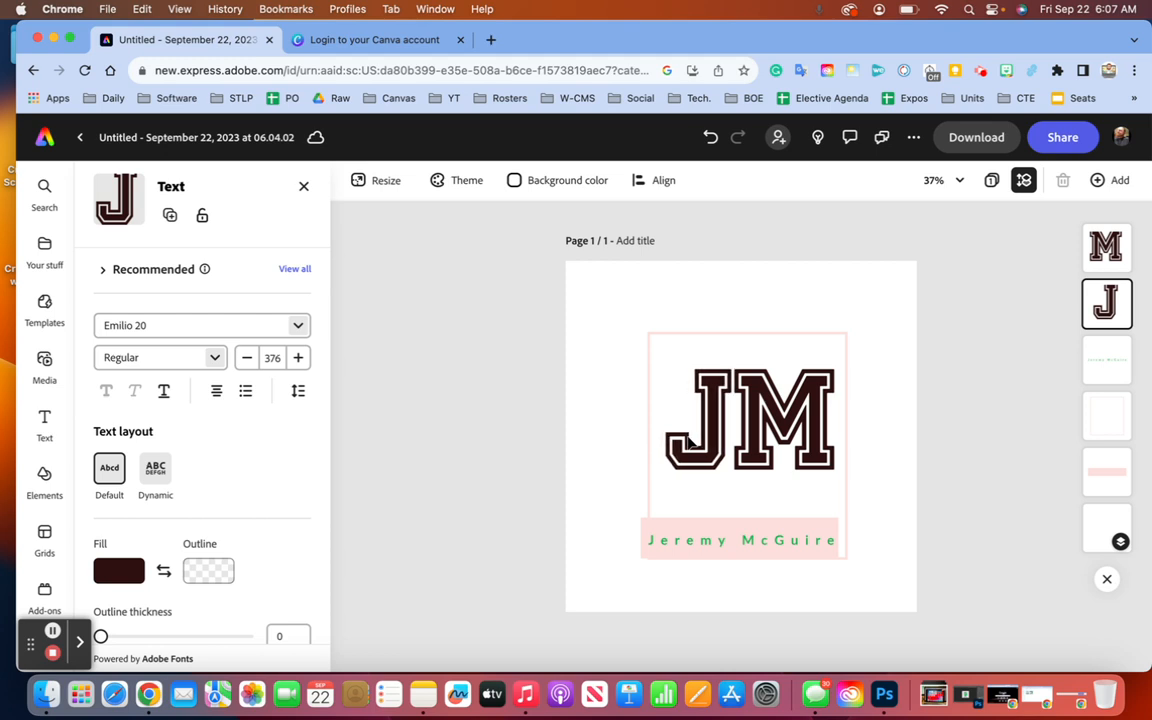
click(465, 408)
- Nudge the J two steps left and the M one step left
click(728, 412)
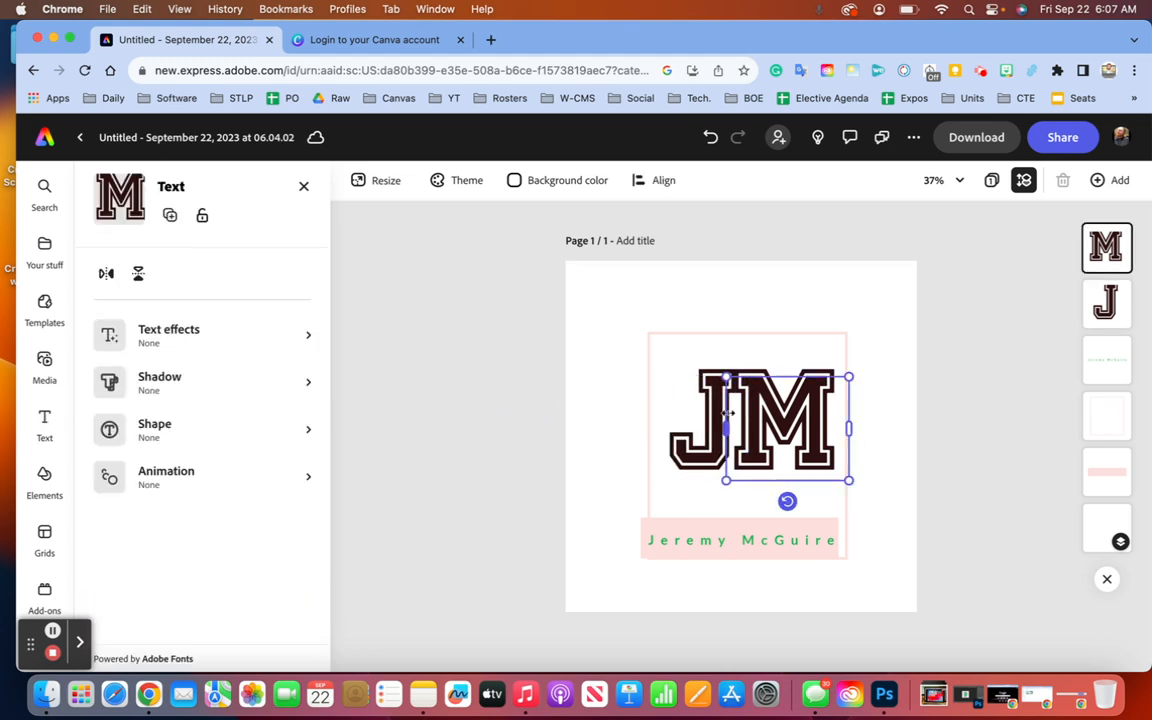
click(687, 457)
key(Left)
key(Left)
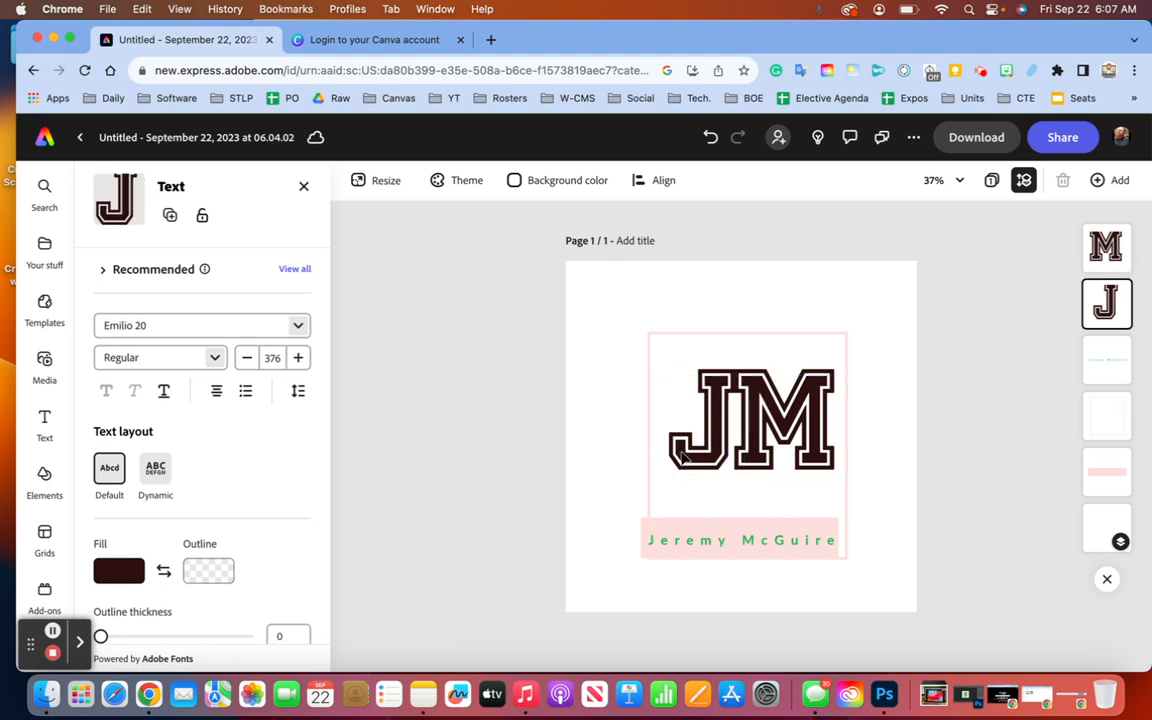
key(Left)
key(Left)
click(754, 436)
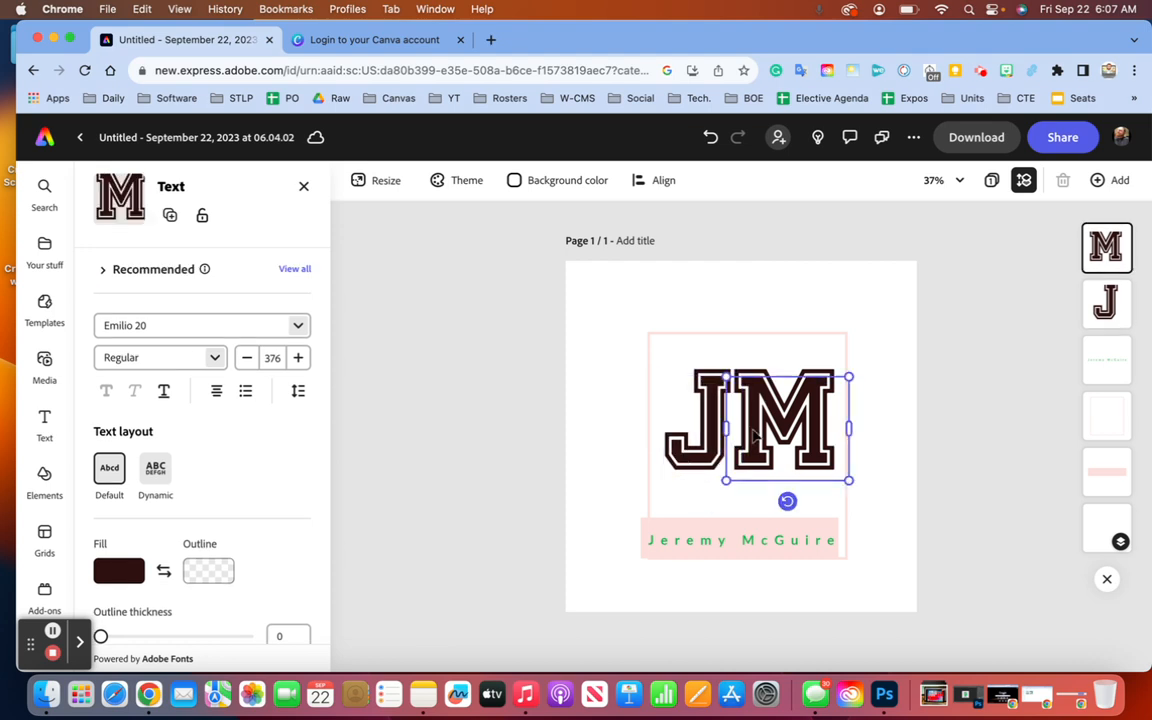
key(Left)
key(Left)
key(Left)
key(Left)
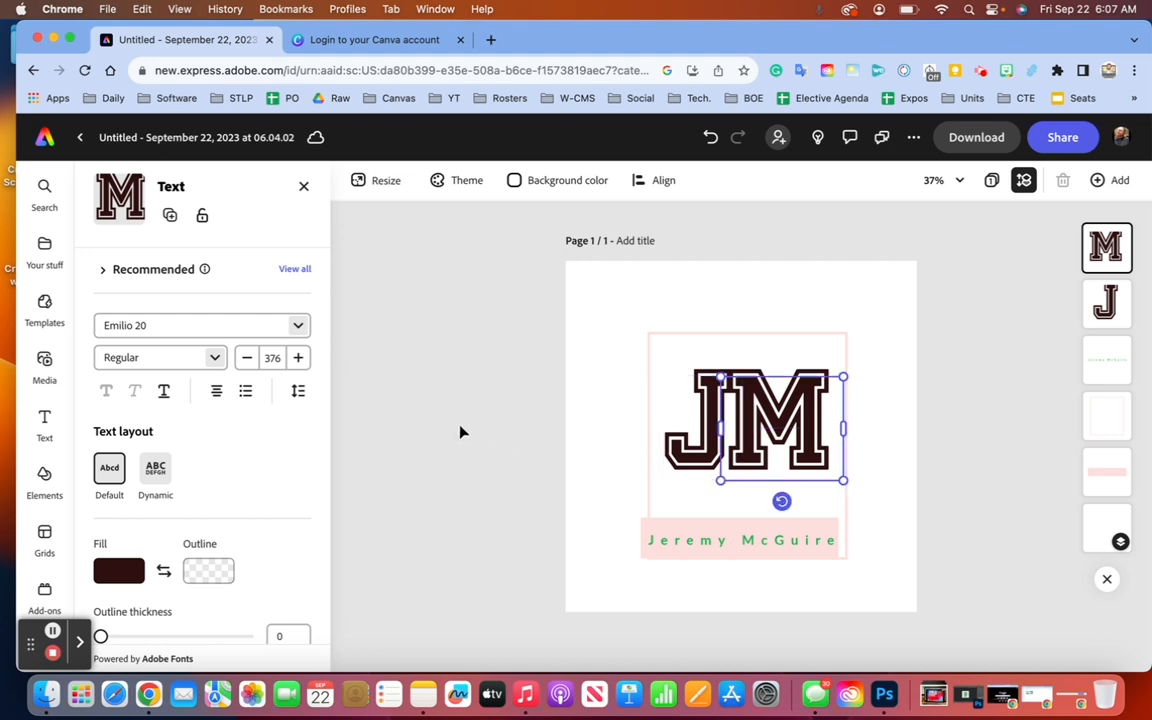
click(458, 431)
- Nudge the pink-bordered frame and the letters left to centre the monogram
click(675, 534)
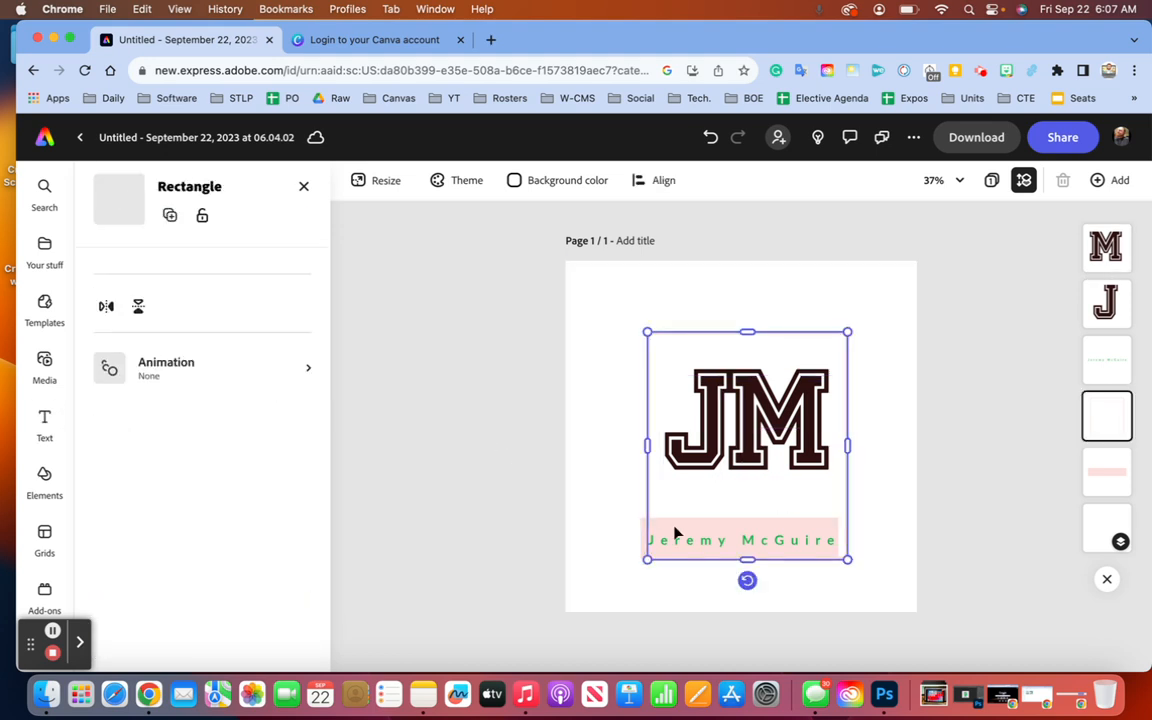
key(Left)
key(Left)
key(Left)
key(Left)
key(Left)
key(Left)
key(Left)
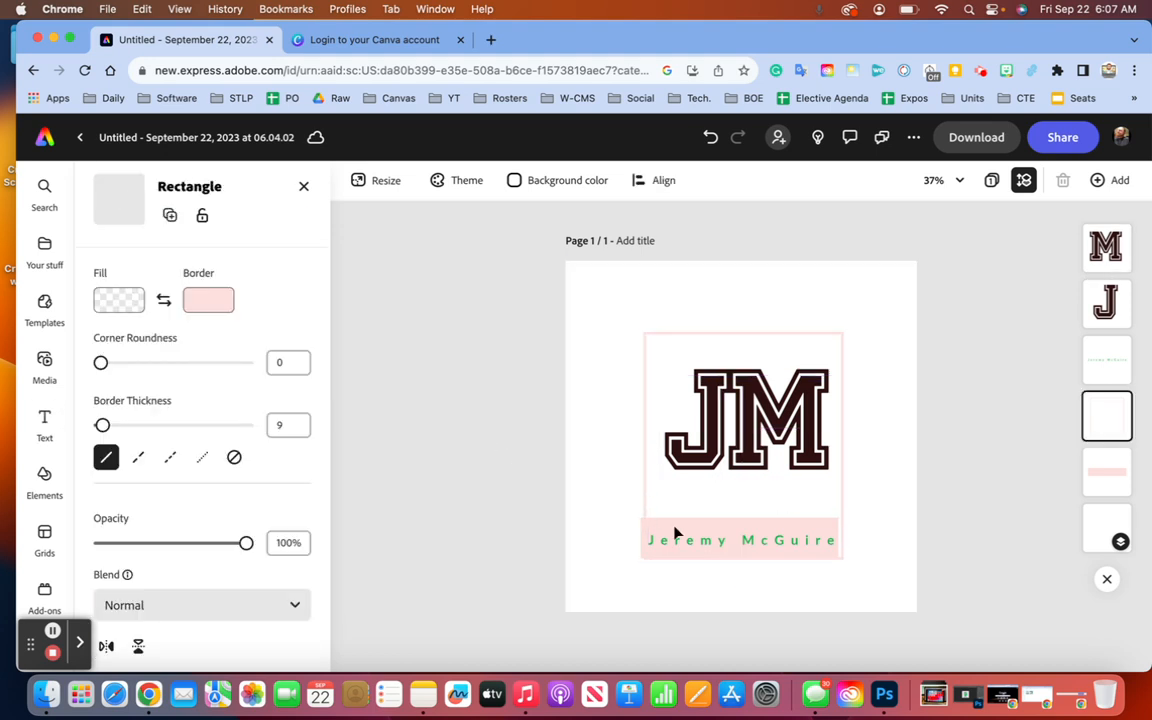
click(697, 457)
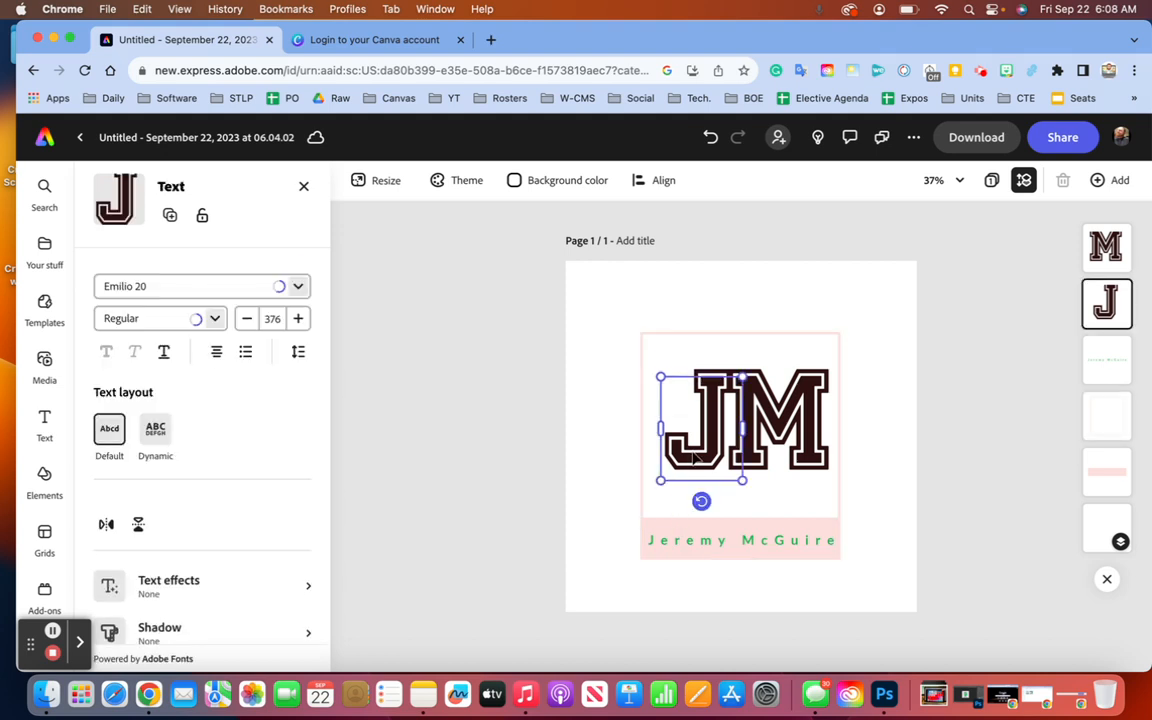
key(Left)
key(Left)
key(Left)
key(Left)
key(Left)
key(Left)
key(Left)
click(787, 420)
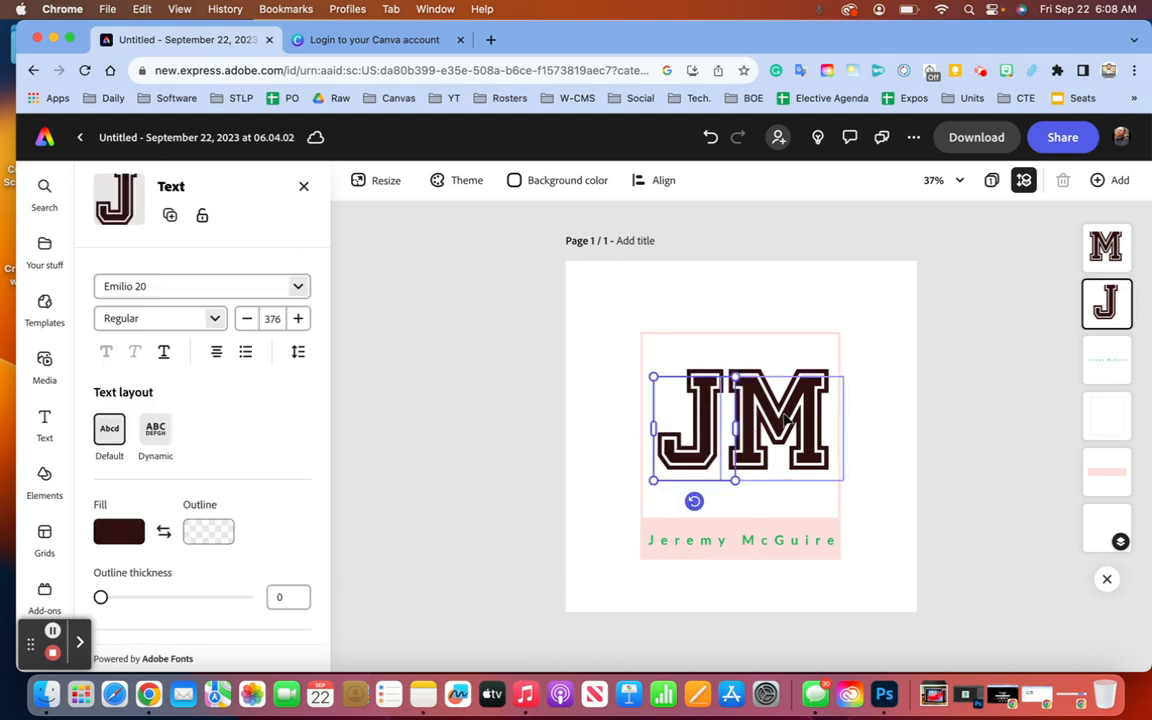
key(Left)
key(Left)
key(Left)
key(Left)
key(Left)
key(Left)
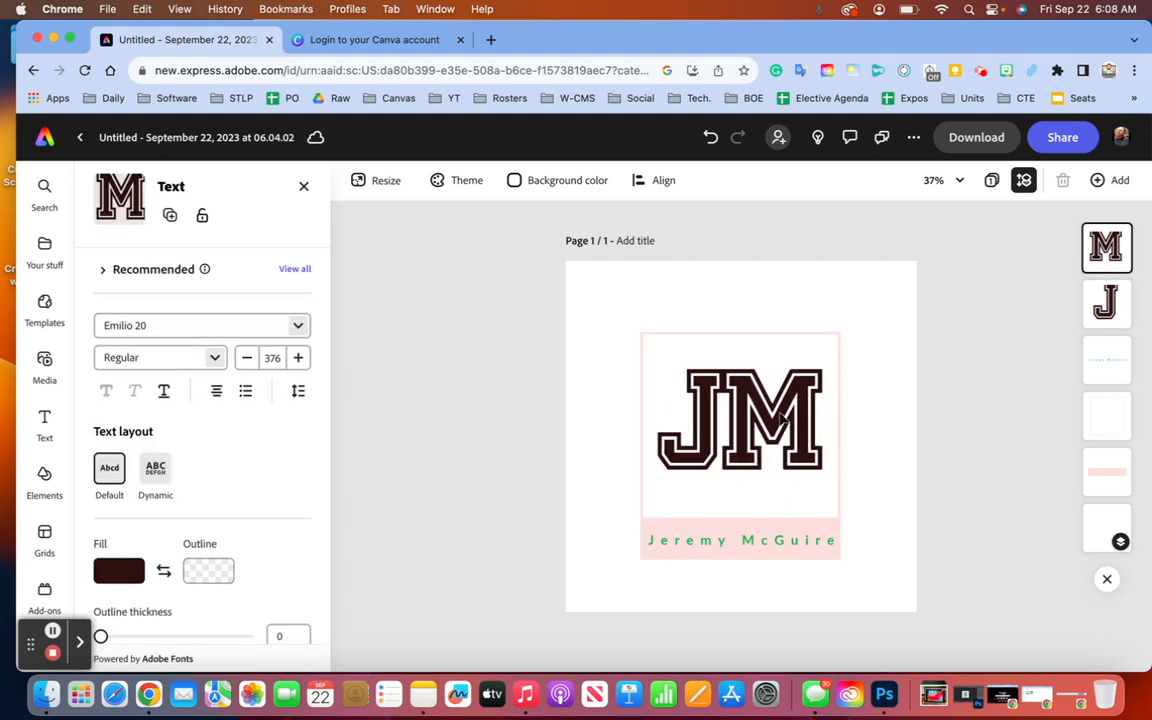
click(470, 403)
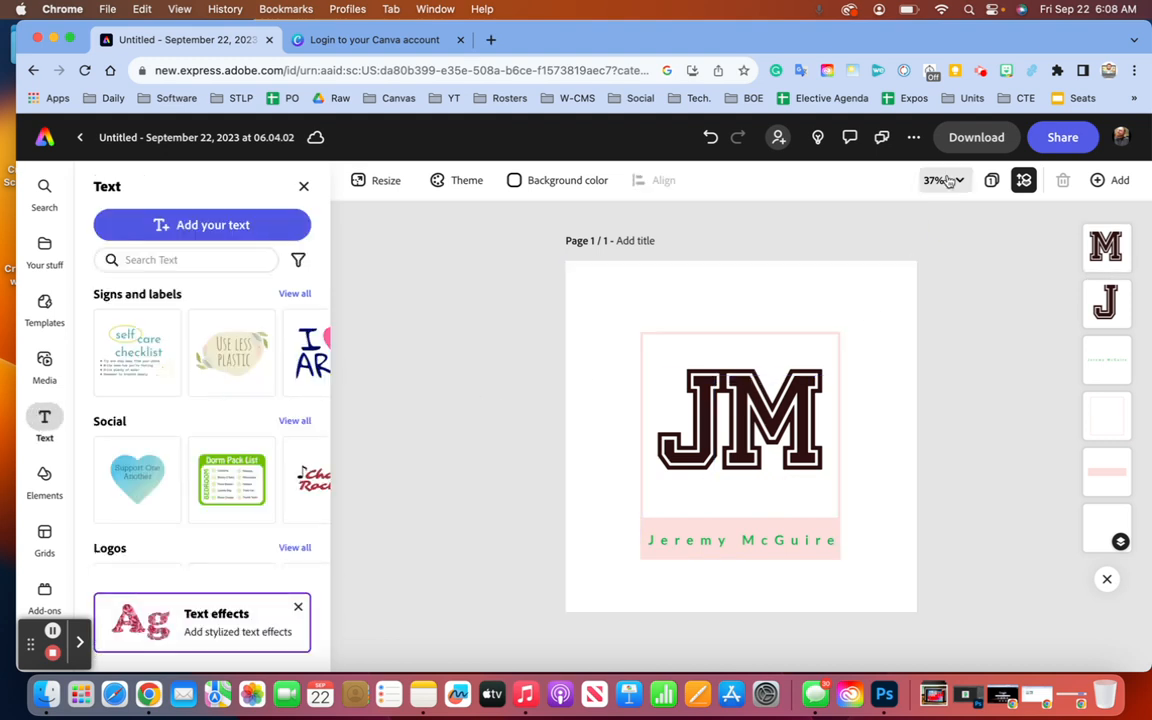
- Download the JM monogram as a PNG (Best for images) file
click(980, 137)
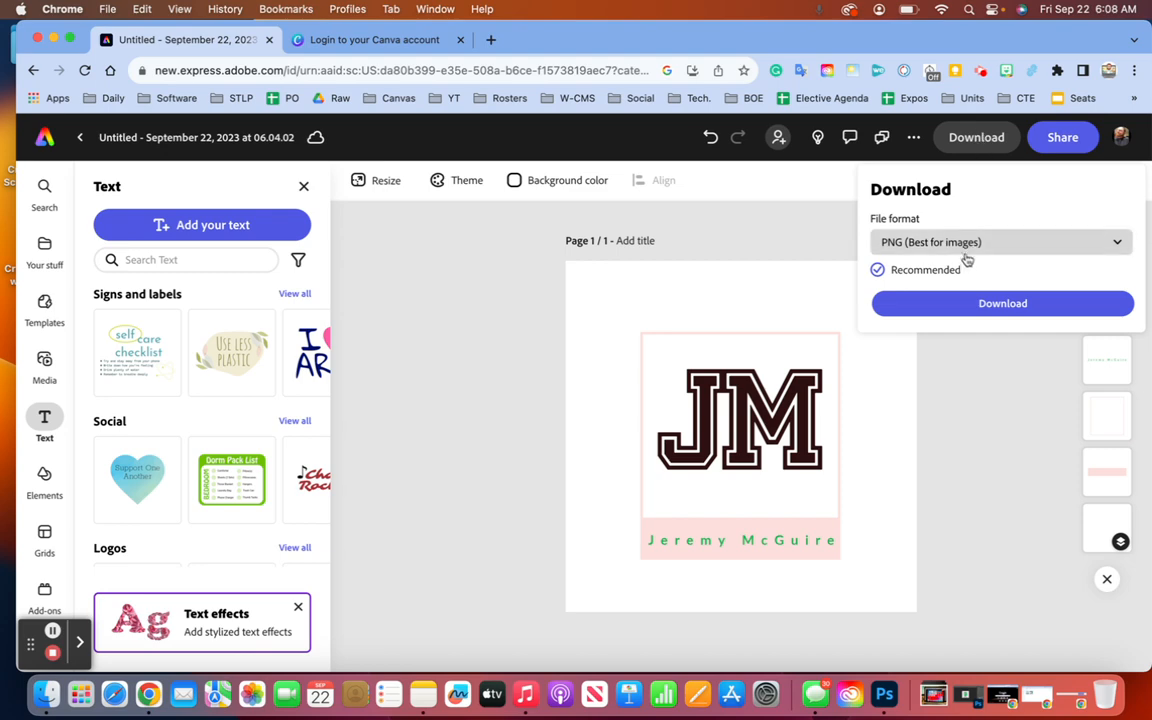
click(967, 310)
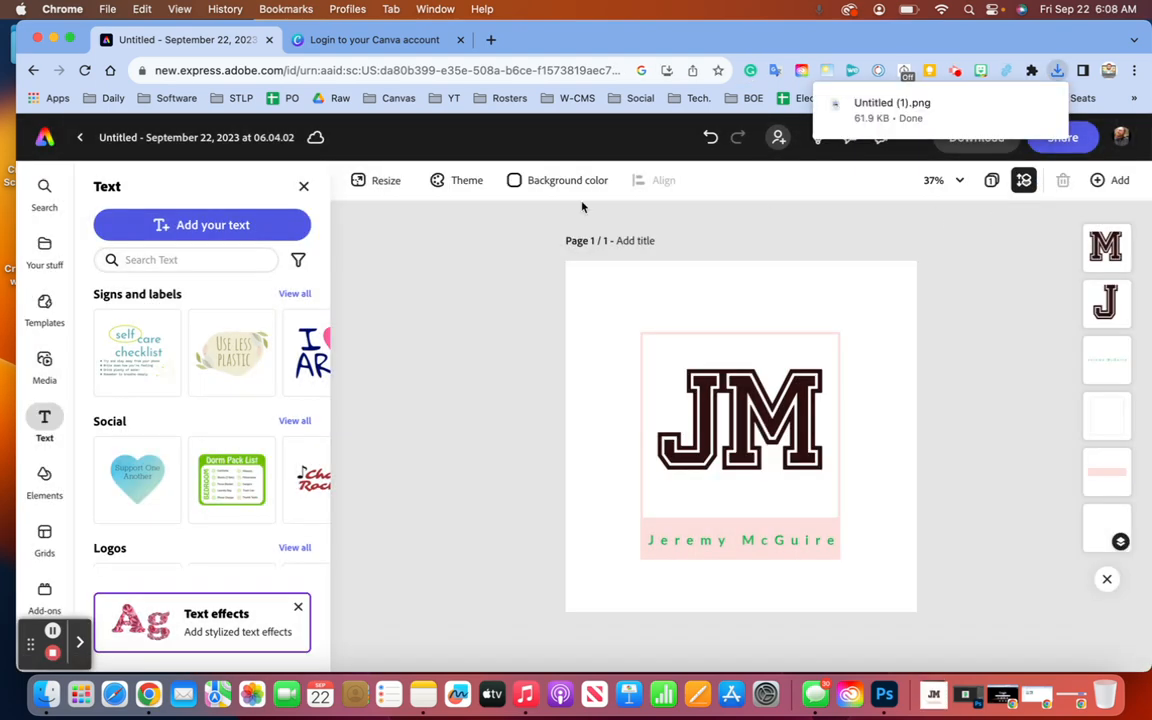
click(380, 40)
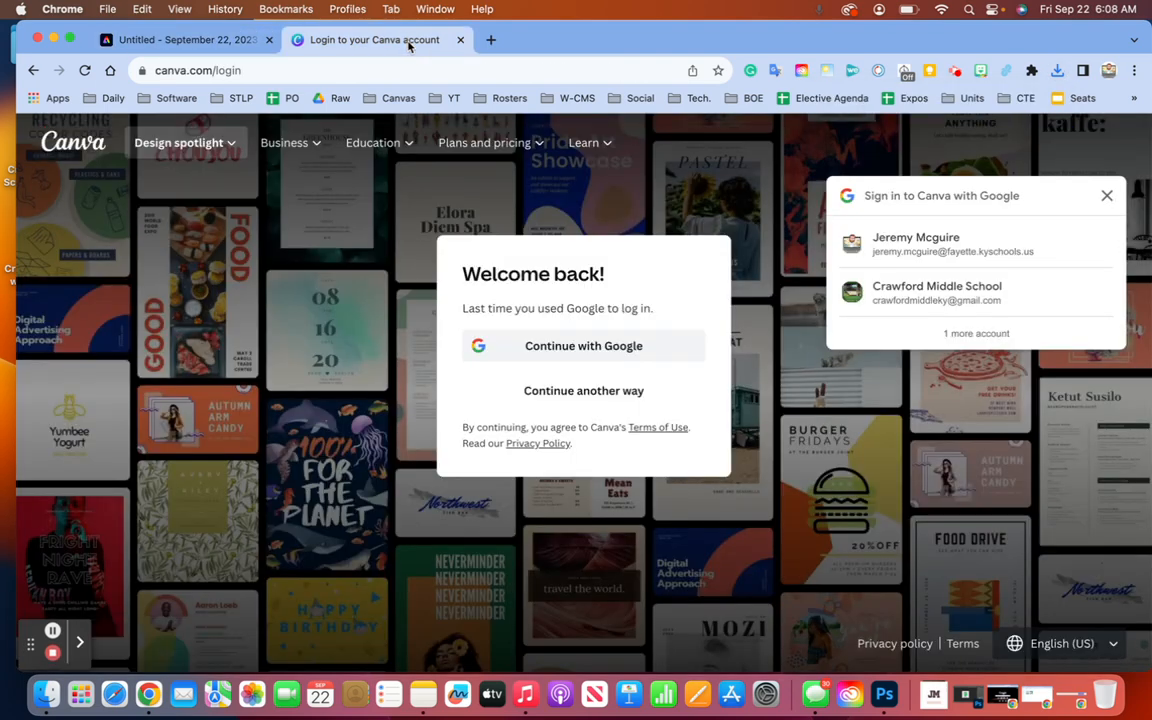
- Sign in to Canva with Google, choosing the work account
click(584, 346)
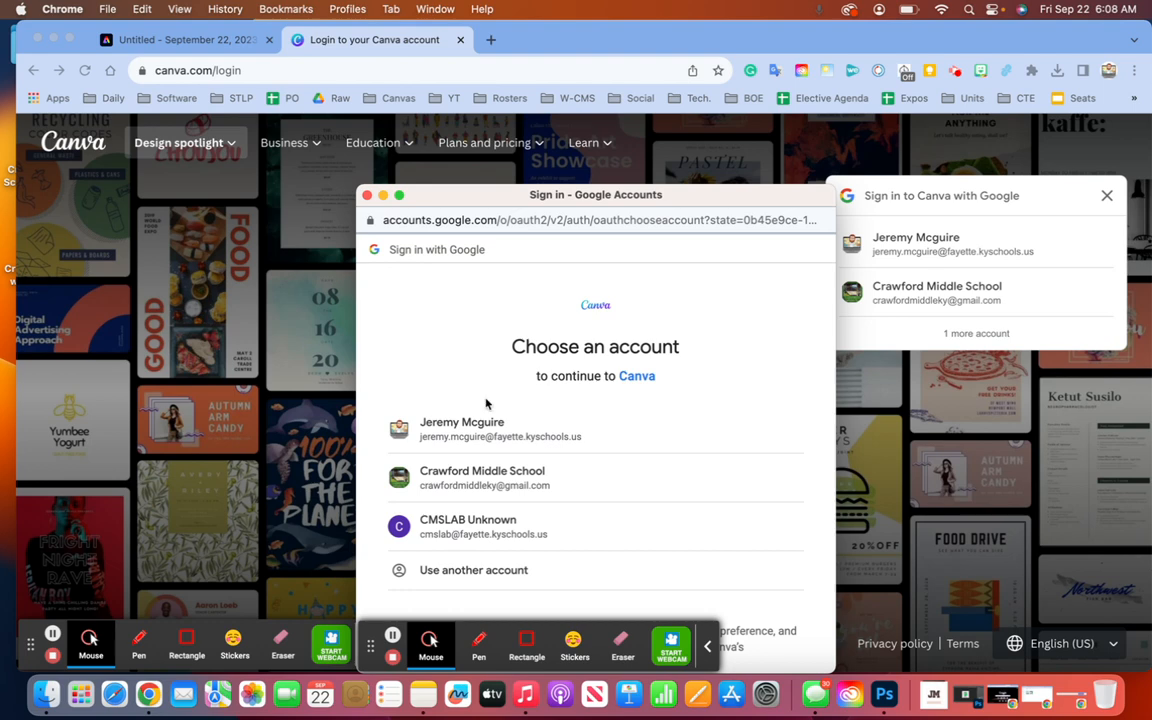
click(443, 421)
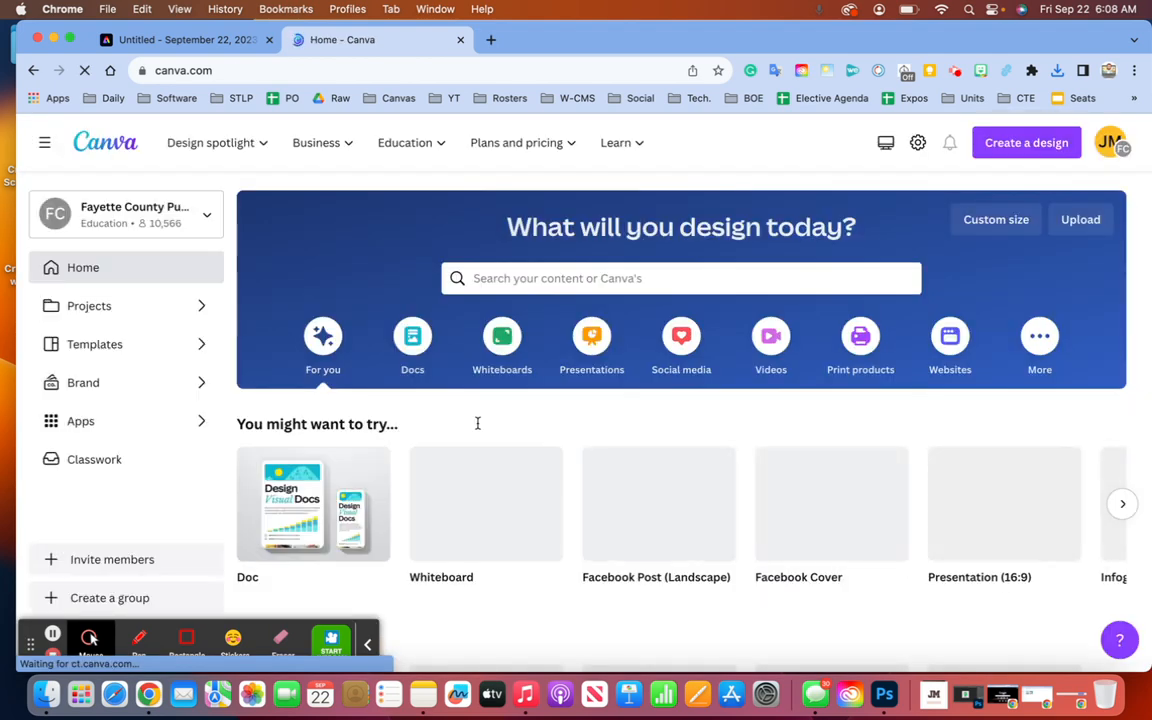
- Search Canva templates for 'Logo' and open the Fresh Drink grape circle logo
click(542, 277)
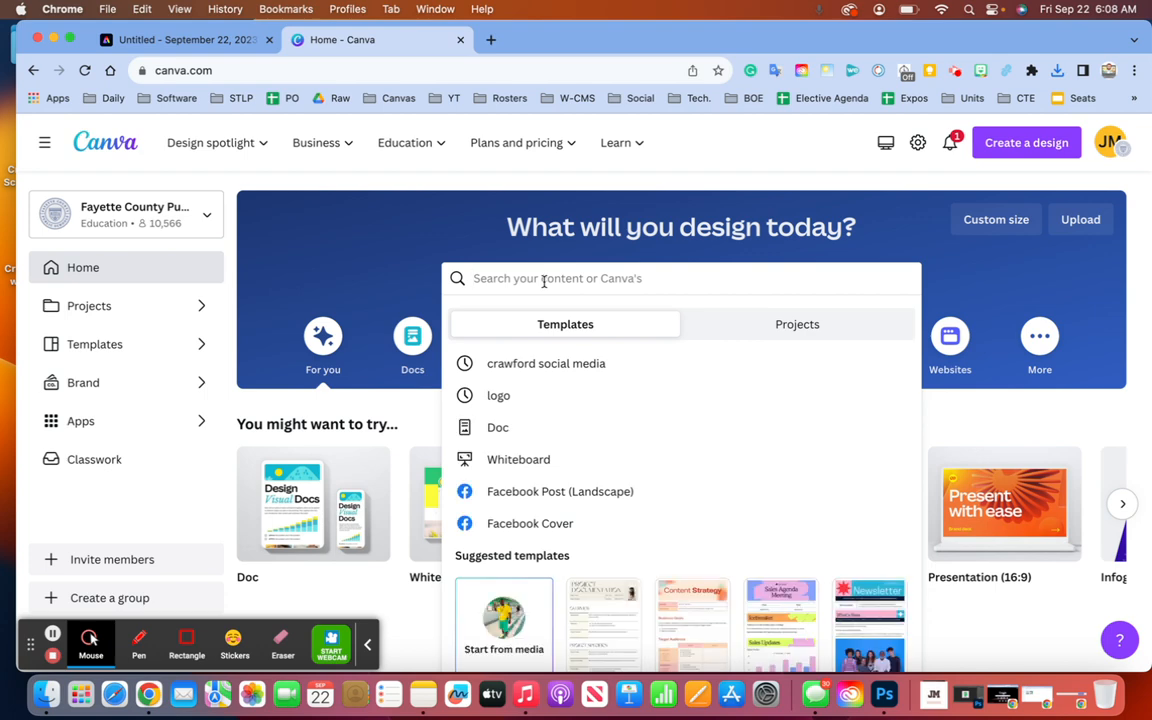
text(Logo)
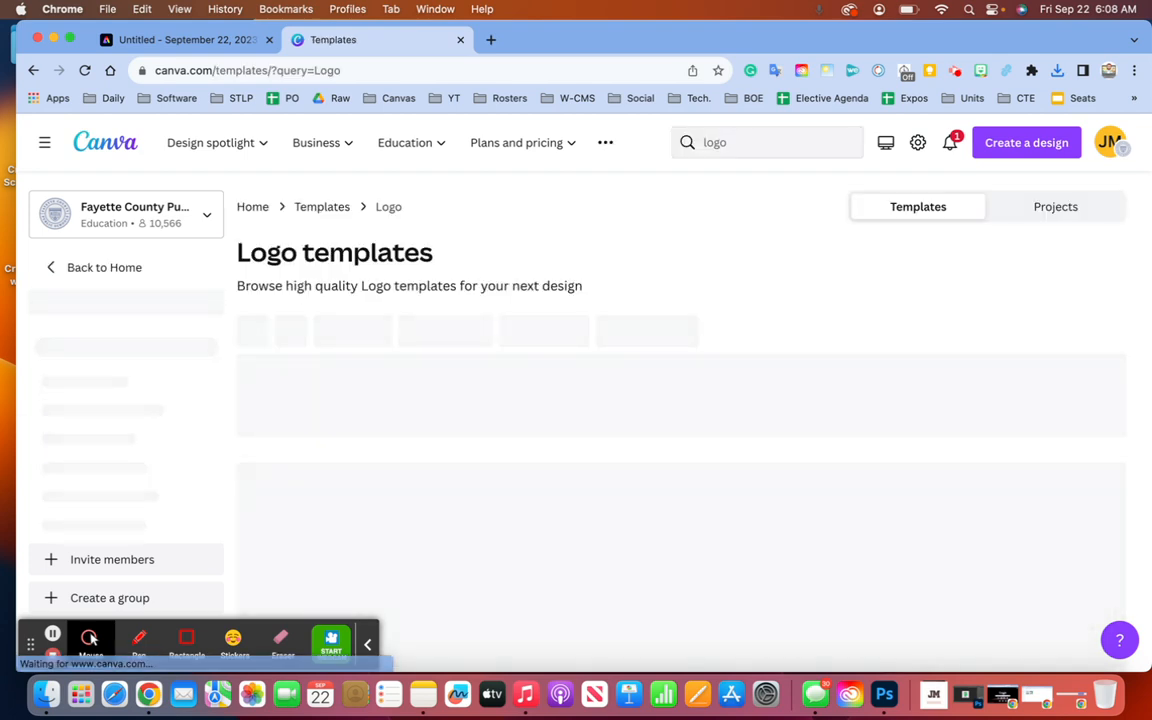
scroll(674, 446, down, 5)
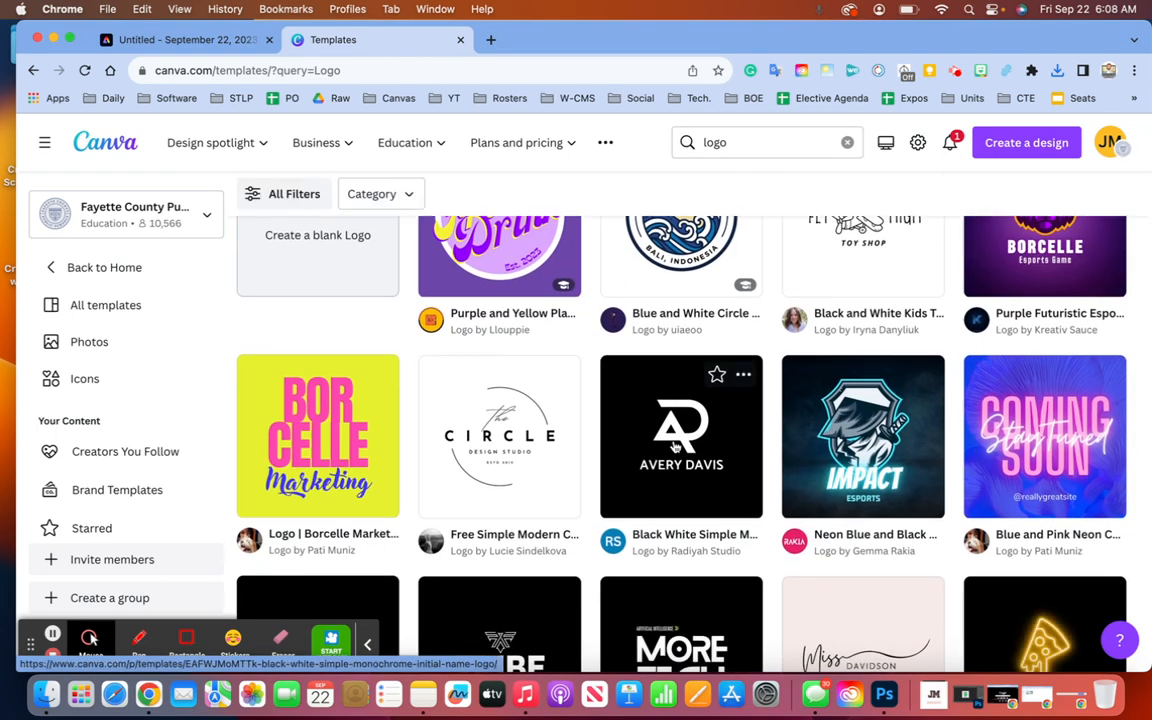
scroll(677, 437, up, 2)
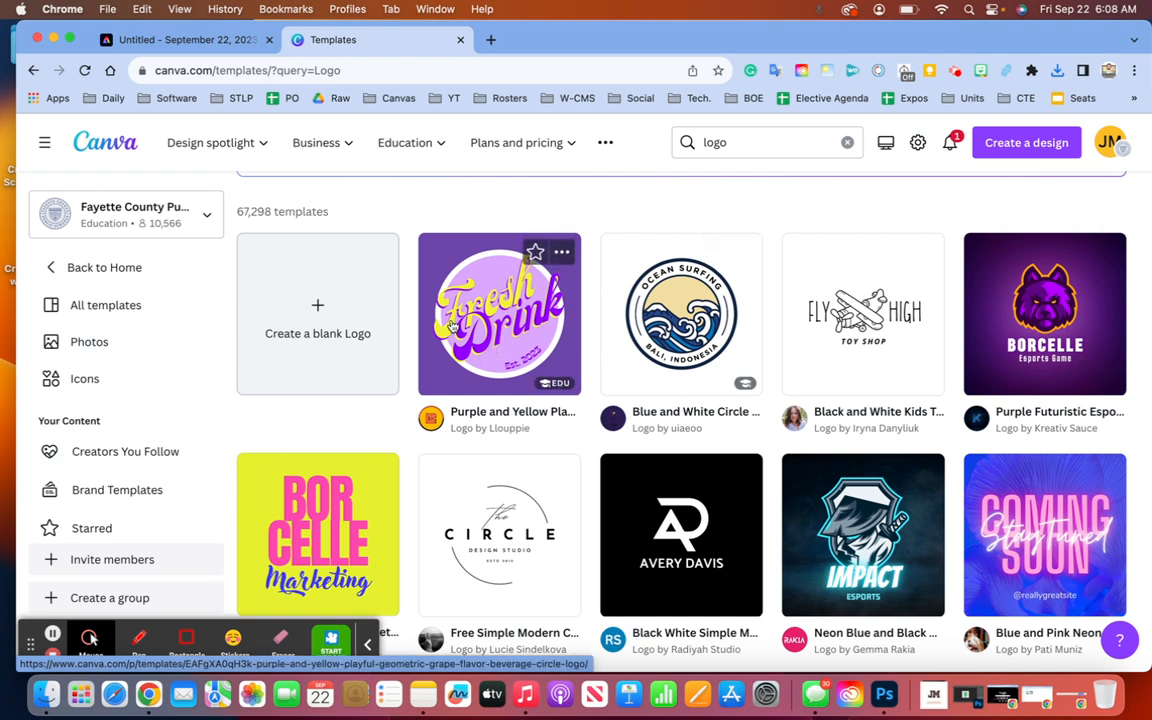
click(487, 318)
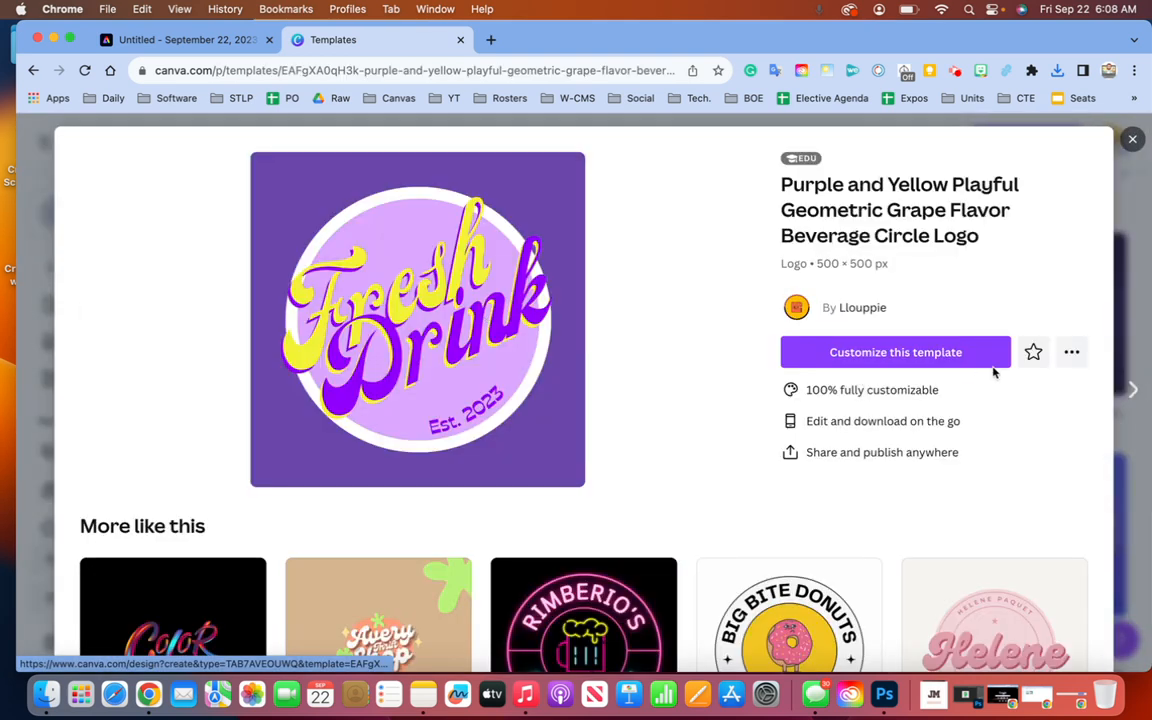
- Start a design from the Fresh Drink template and replace 'Fresh' with the owner's first name
click(858, 352)
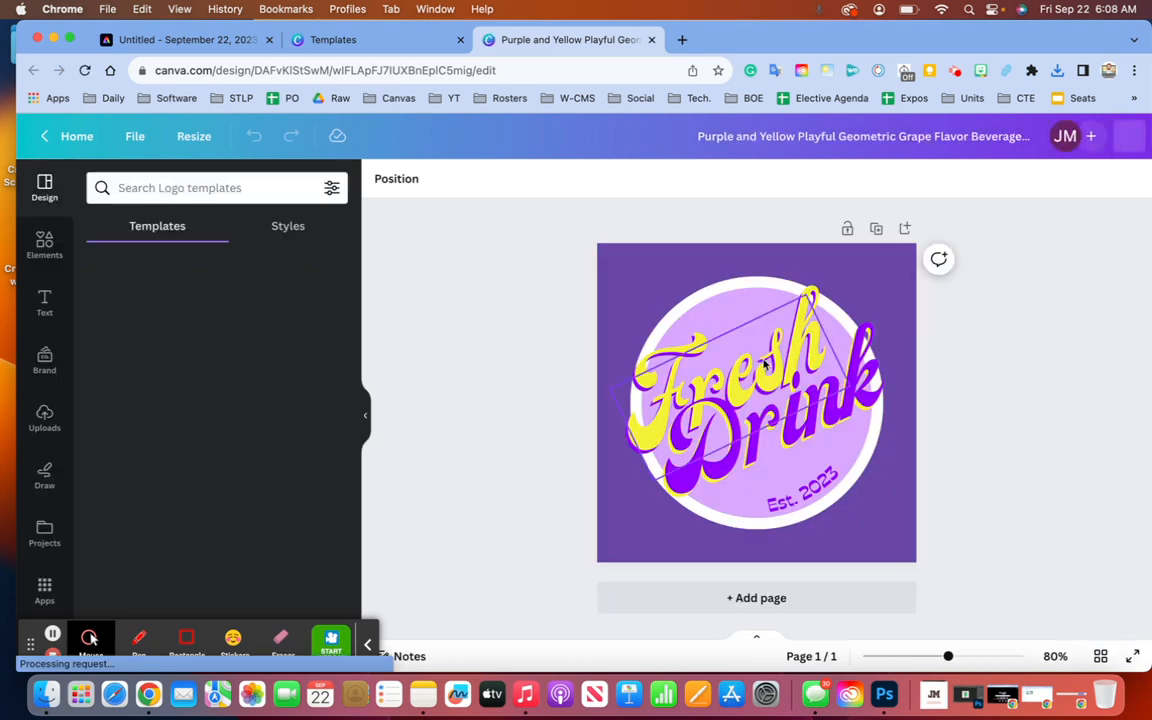
click(766, 366)
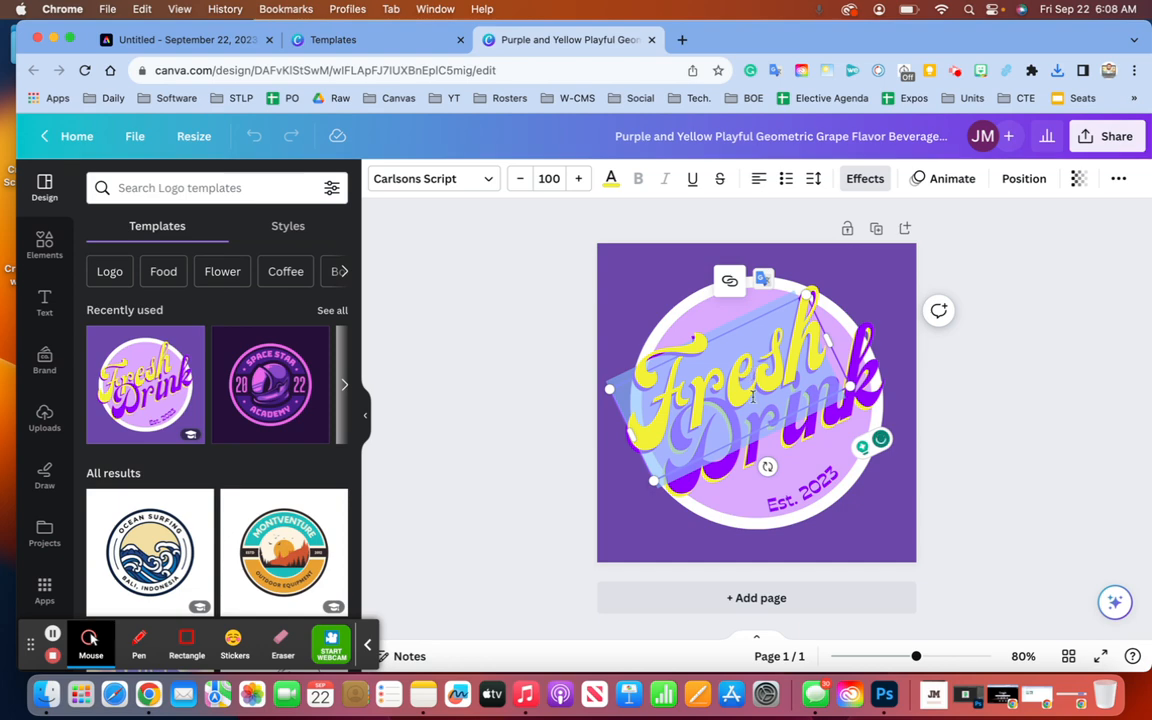
double_click(769, 371)
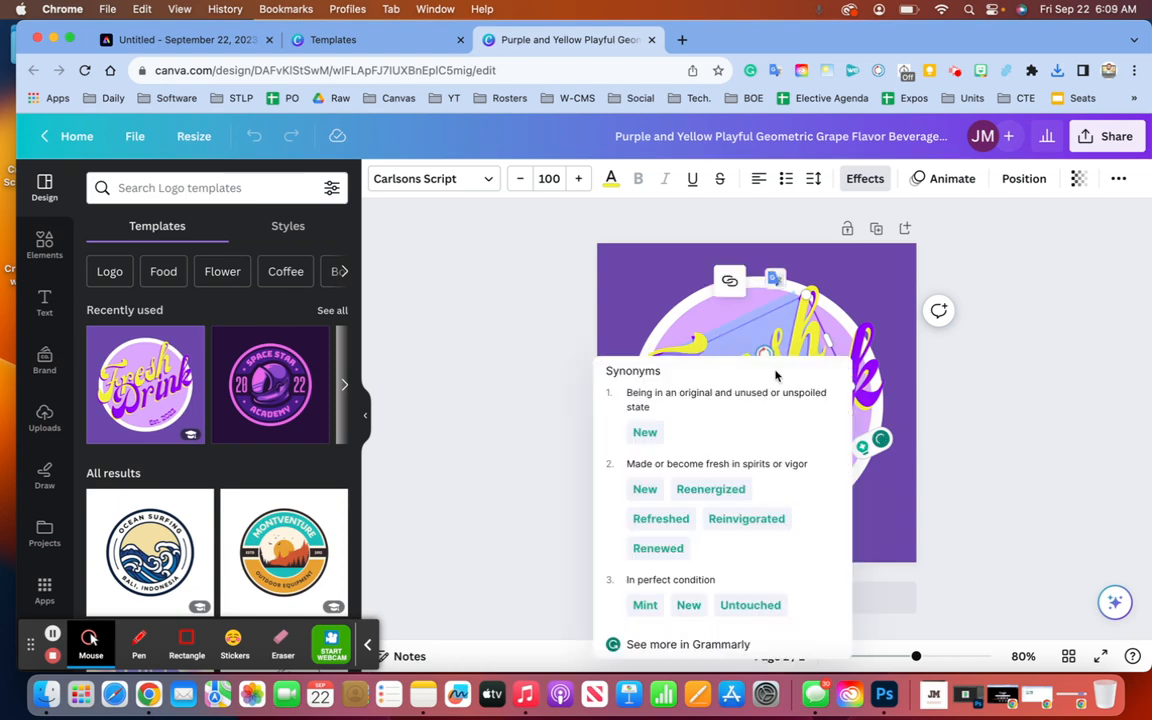
click(967, 399)
click(760, 355)
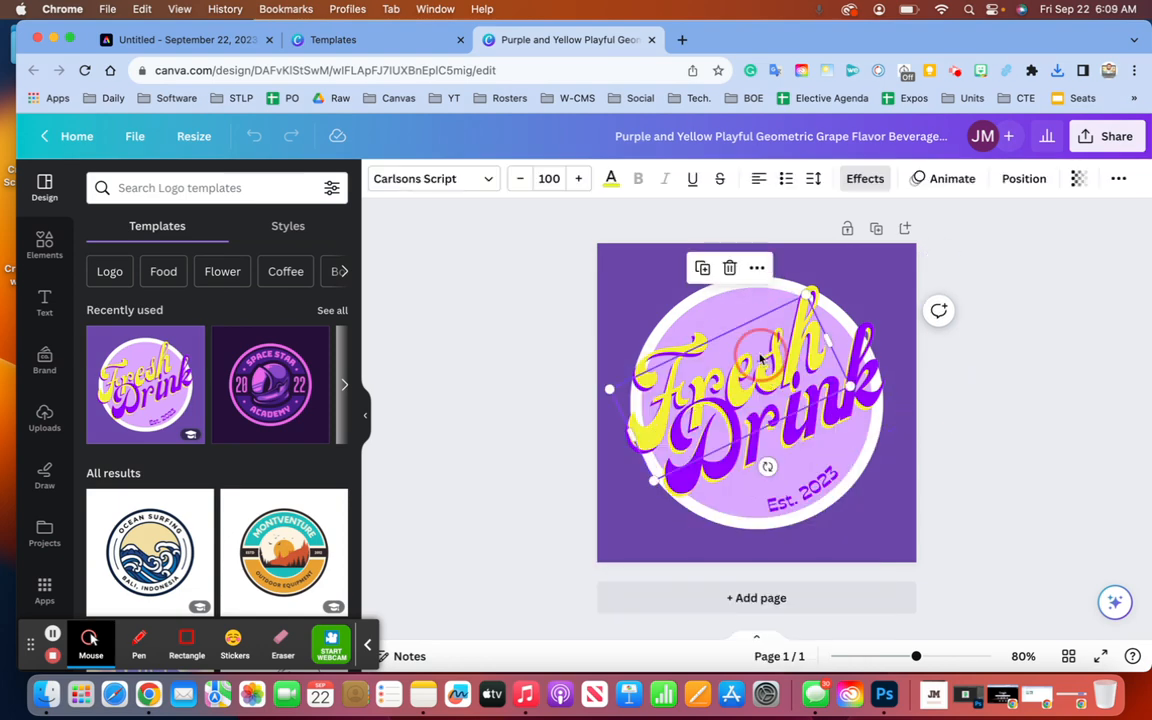
click(760, 355)
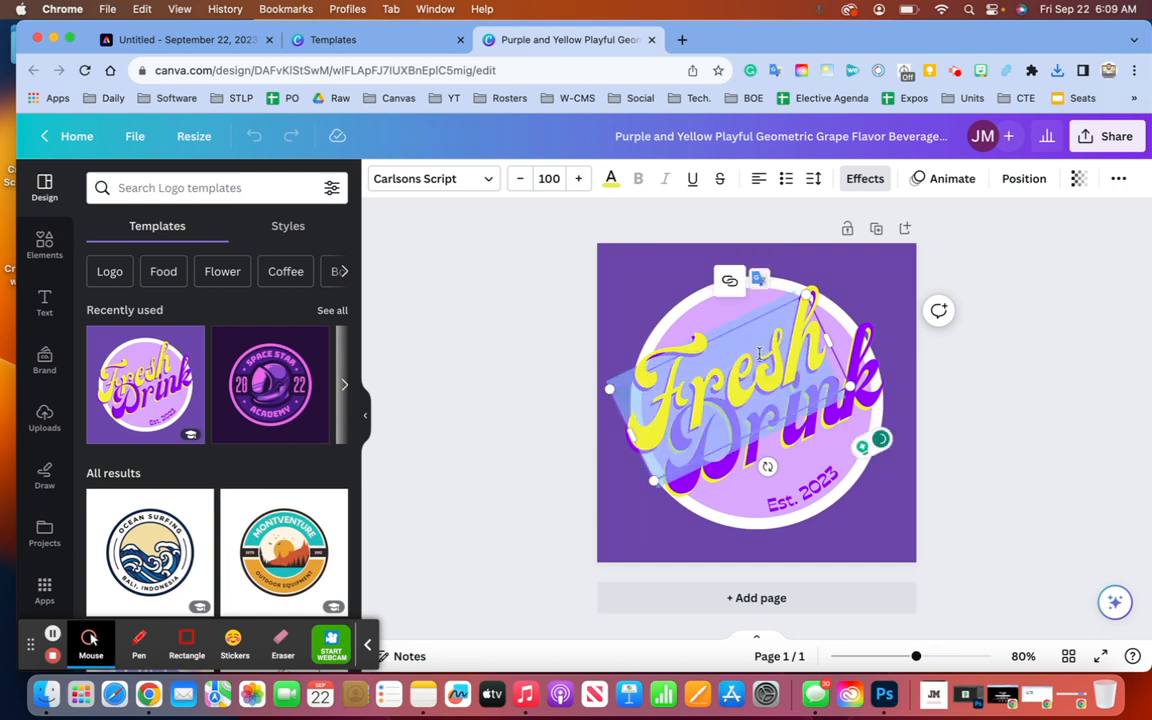
key(BackSpace)
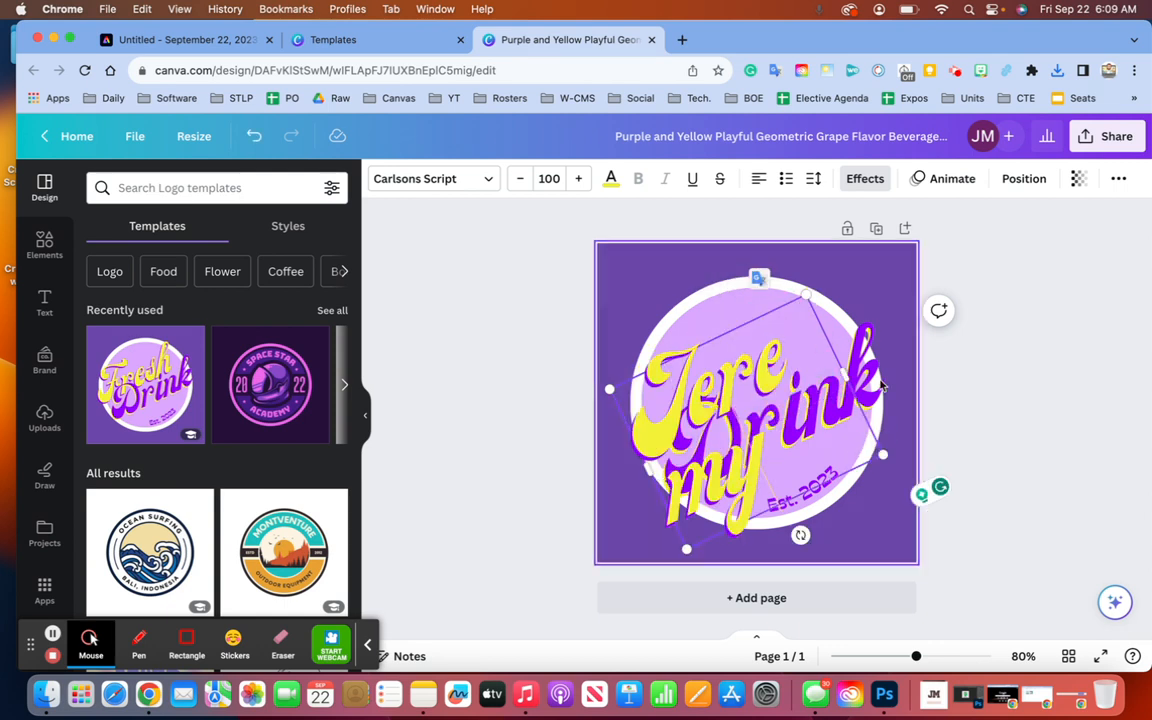
- Reduce the font size of the first-name line
key(shift+Left)
key(shift+Left)
key(shift+Left)
key(shift+Left)
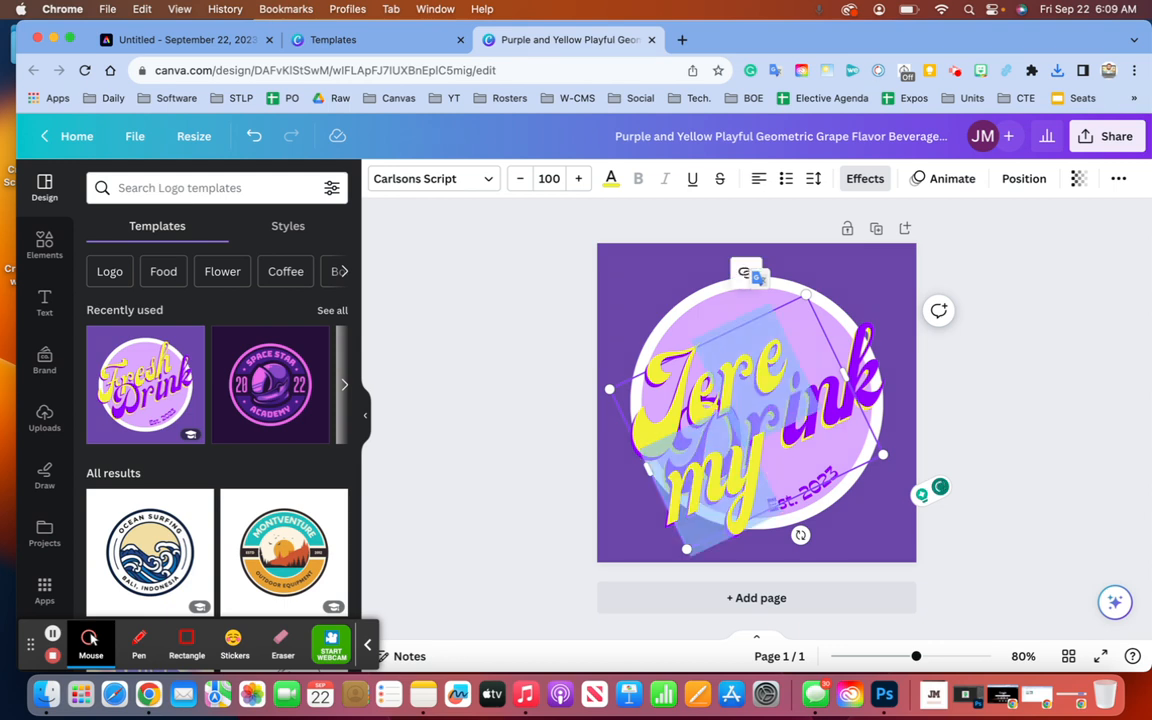
key(shift+Left)
key(shift+Left)
key(shift+Left)
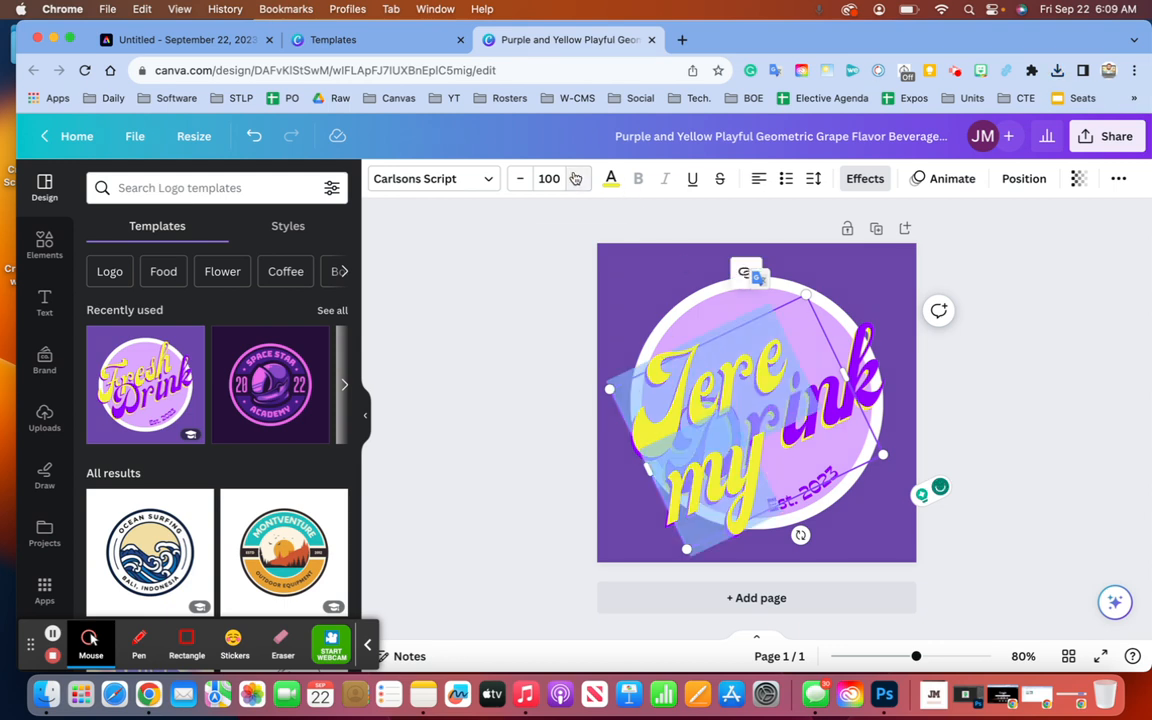
click(516, 179)
click(516, 179)
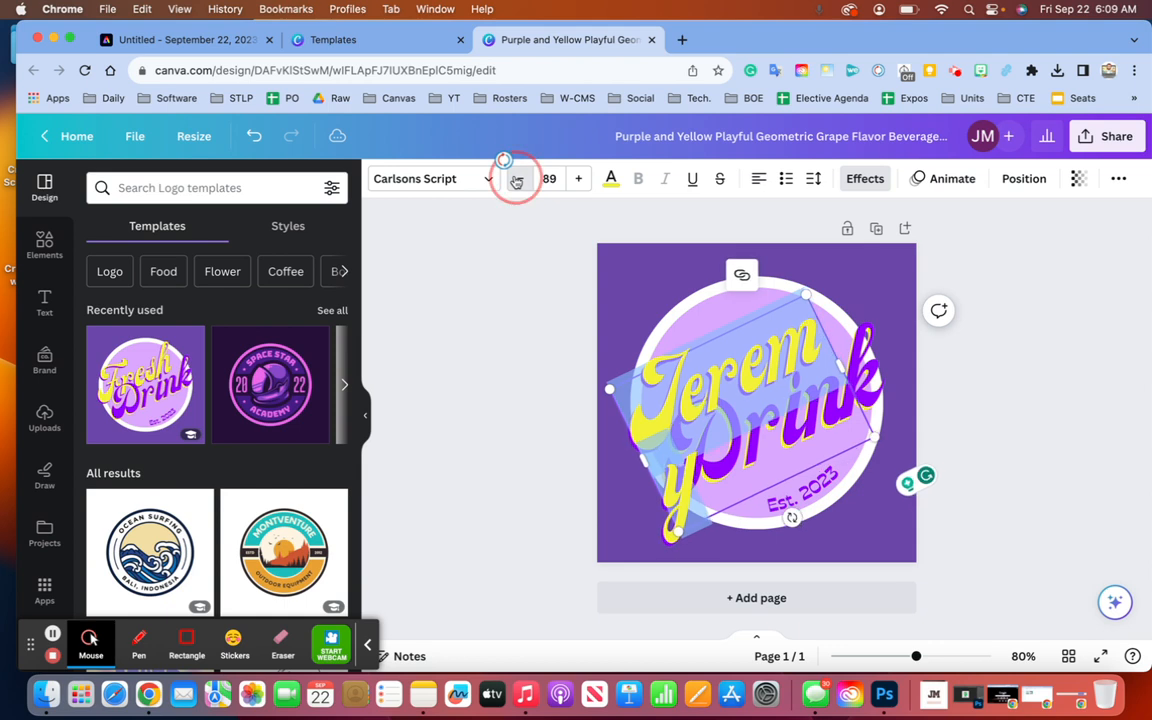
click(516, 179)
click(516, 179)
click(516, 179)
click(516, 179)
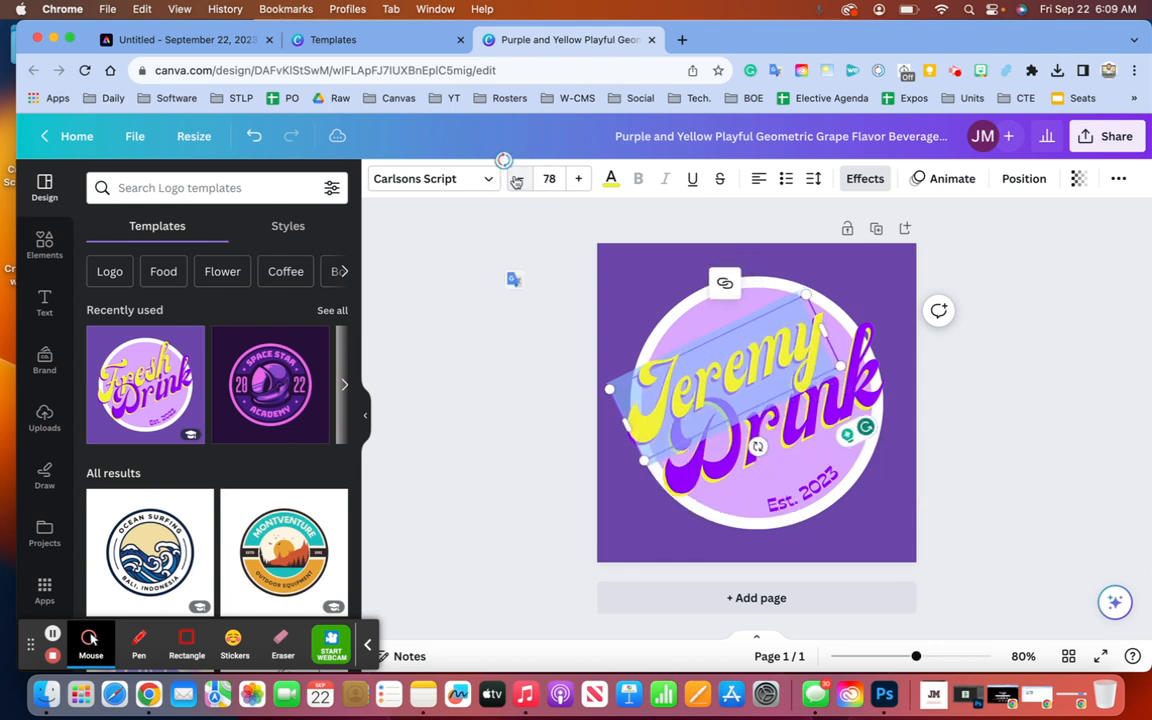
click(527, 288)
- Replace 'Drink' with the owner's surname
click(709, 441)
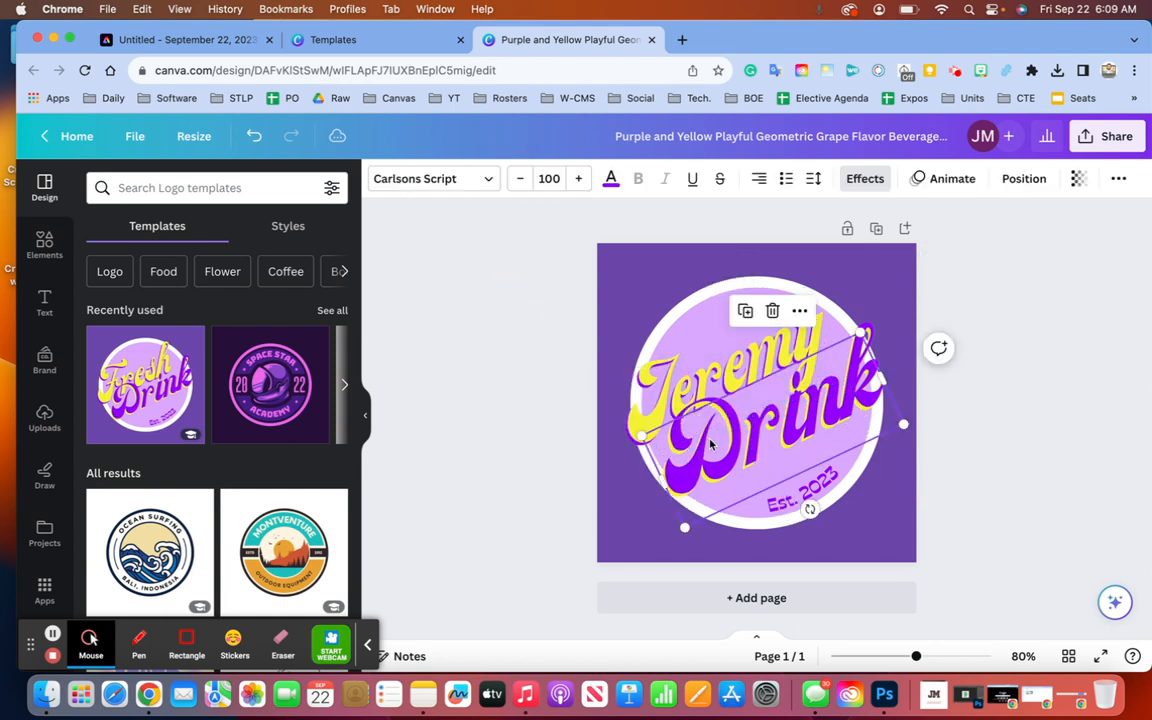
click(709, 441)
key(BackSpace)
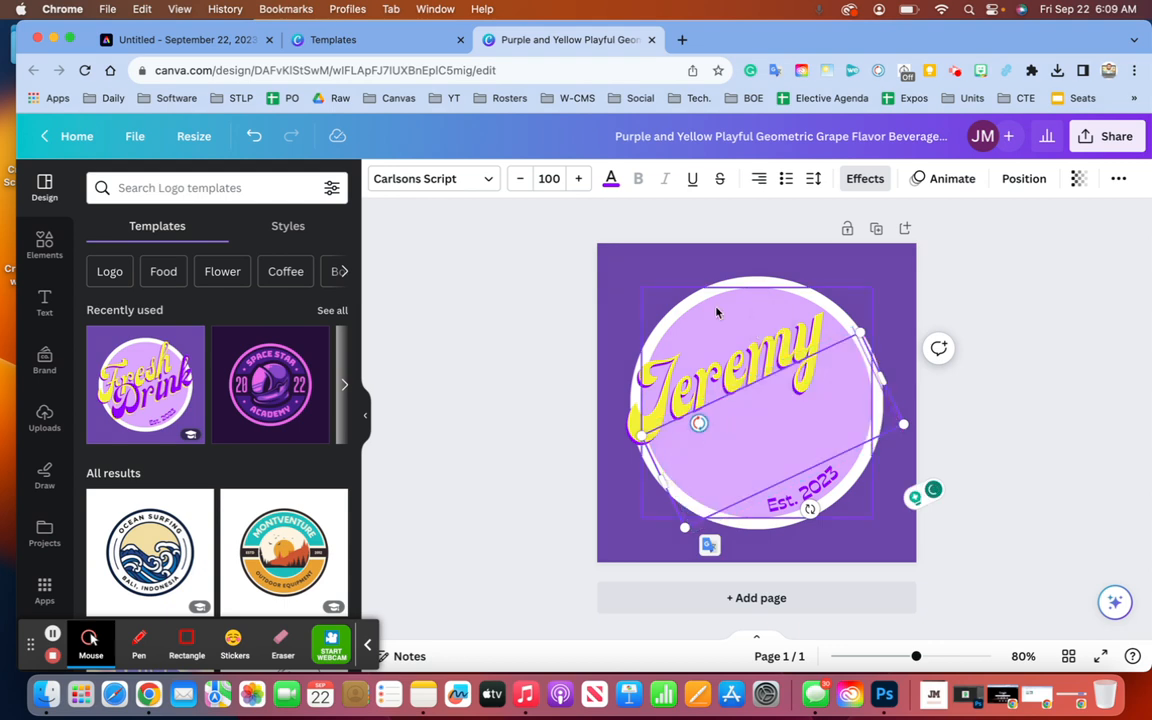
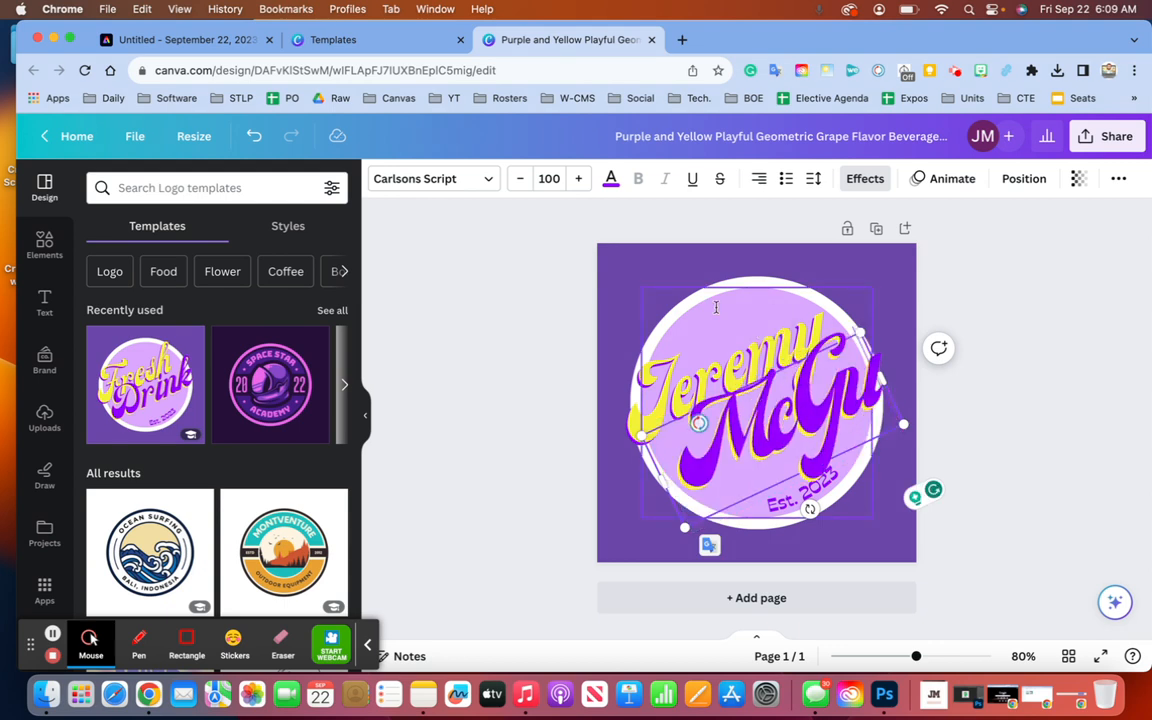
- Shrink the surname text down to font size 73
click(519, 179)
click(519, 179)
click(519, 179)
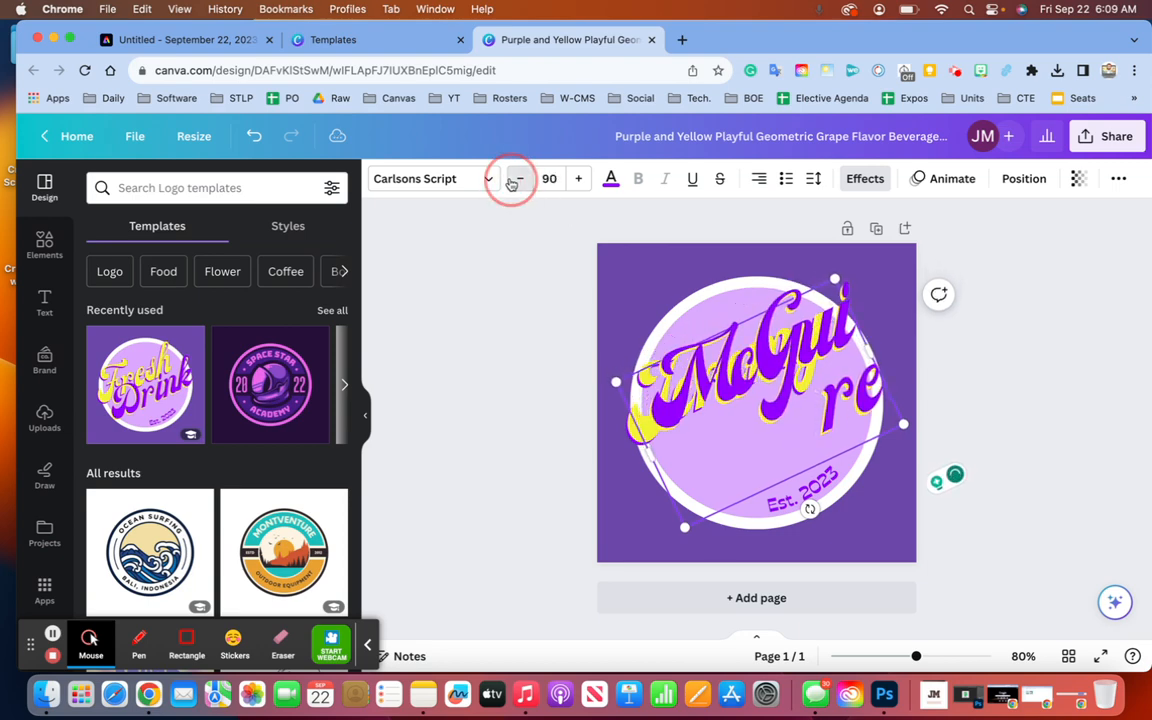
click(519, 179)
click(512, 180)
click(512, 180)
click(512, 180)
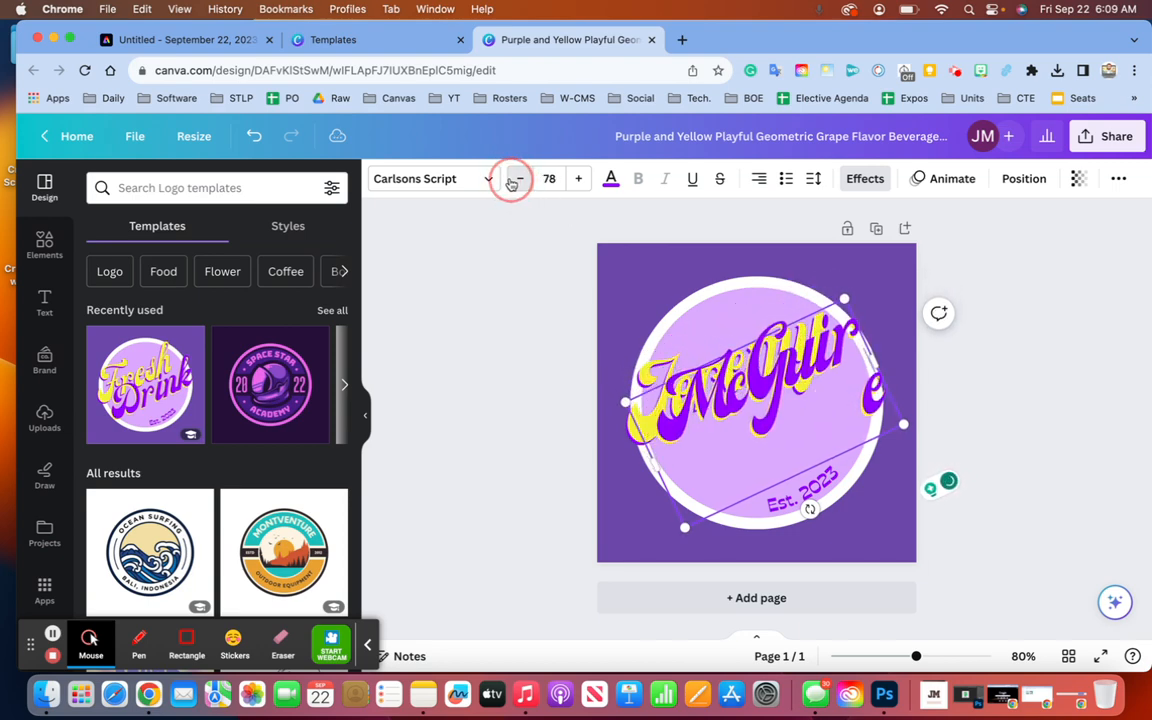
click(512, 180)
click(511, 181)
click(511, 181)
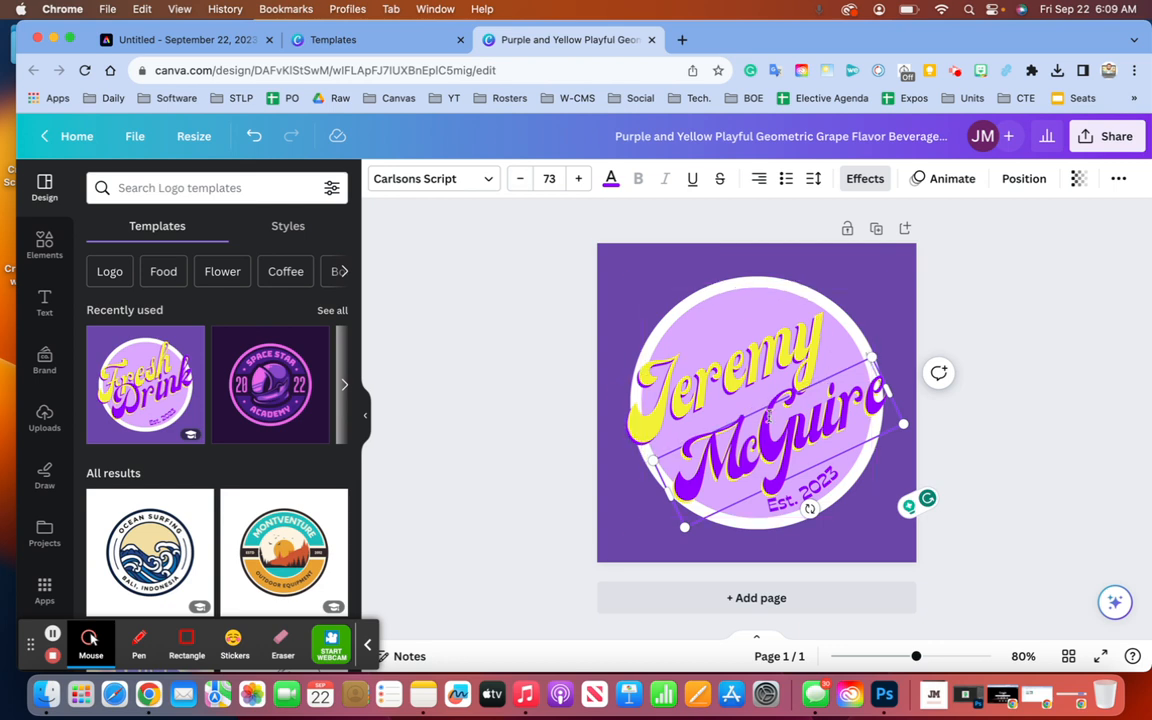
click(590, 379)
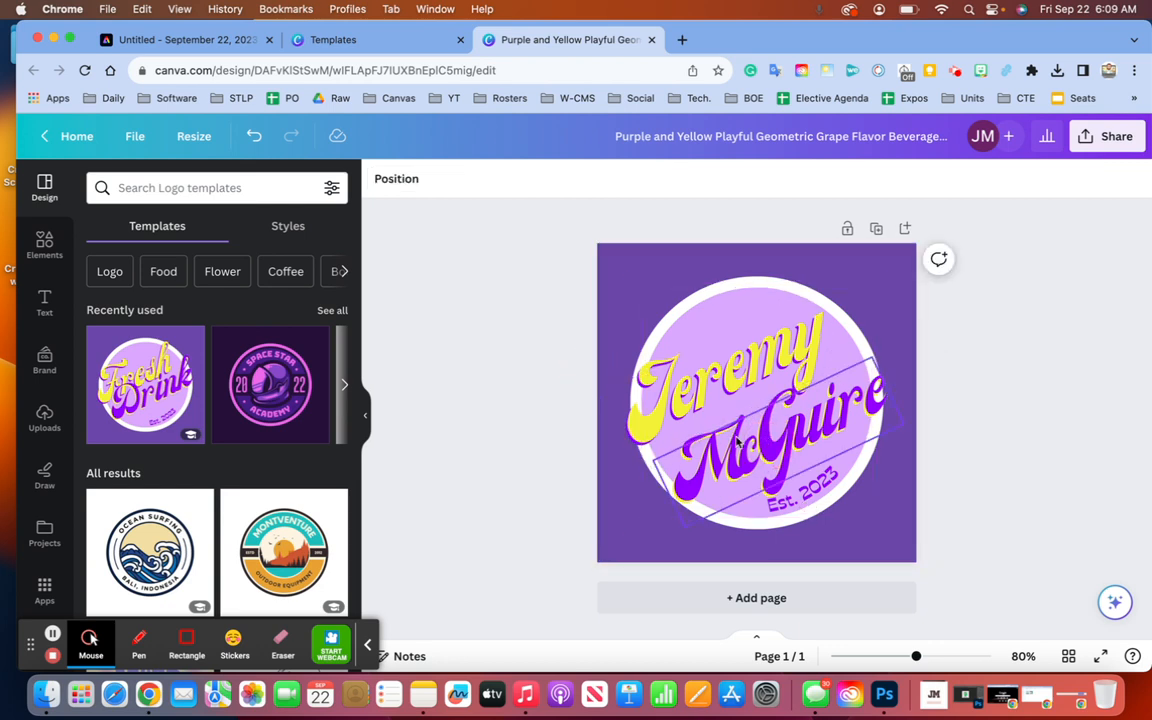
- Nudge the name text slightly up and left inside the circle
click(461, 370)
click(703, 453)
drag(703, 453, 691, 446)
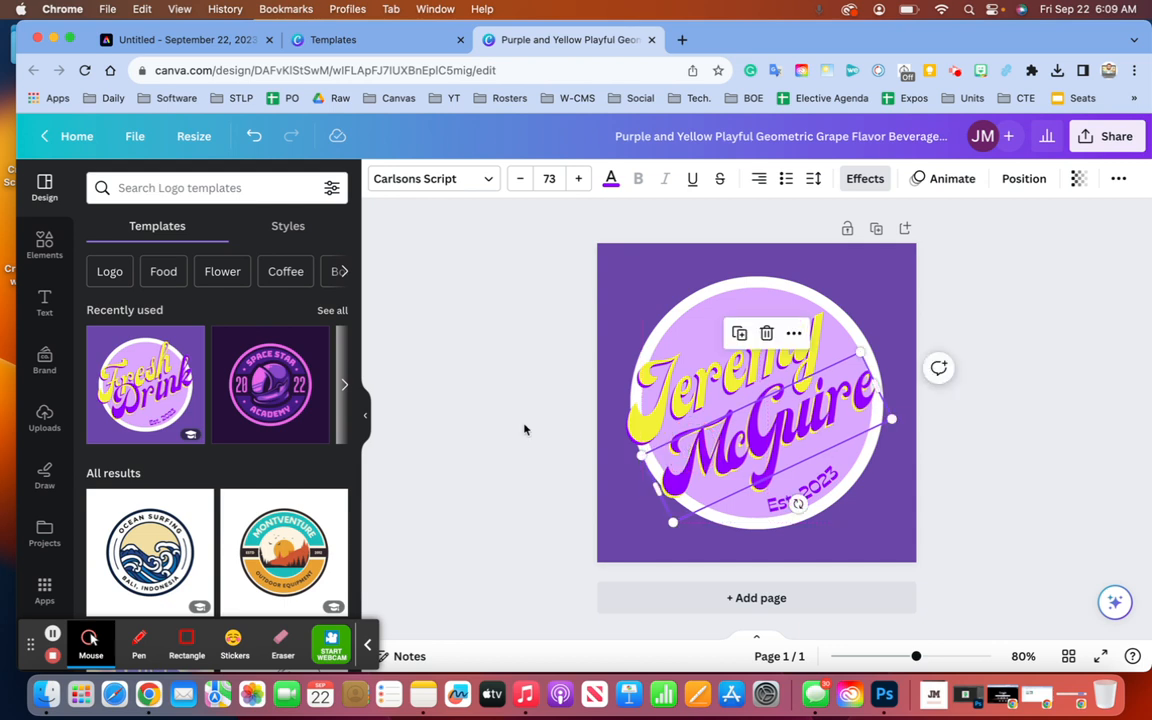
- Edit the 'Est. 2023' text box, replacing 2023 with 1973
click(524, 429)
click(800, 505)
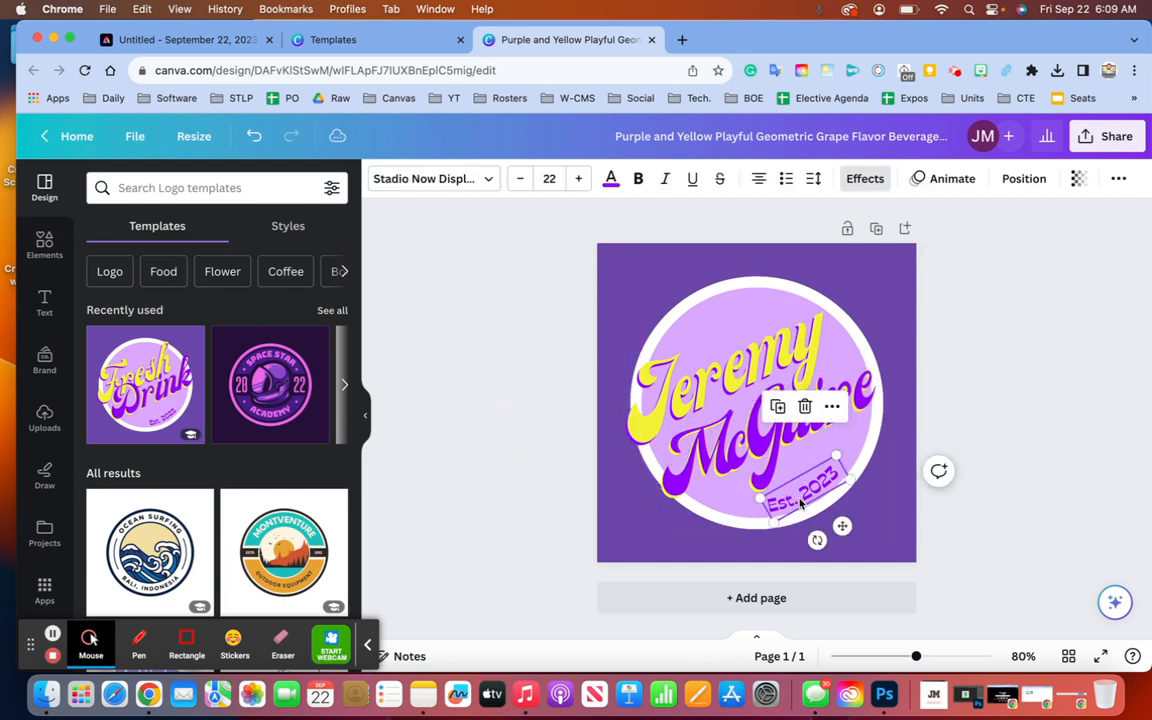
double_click(800, 502)
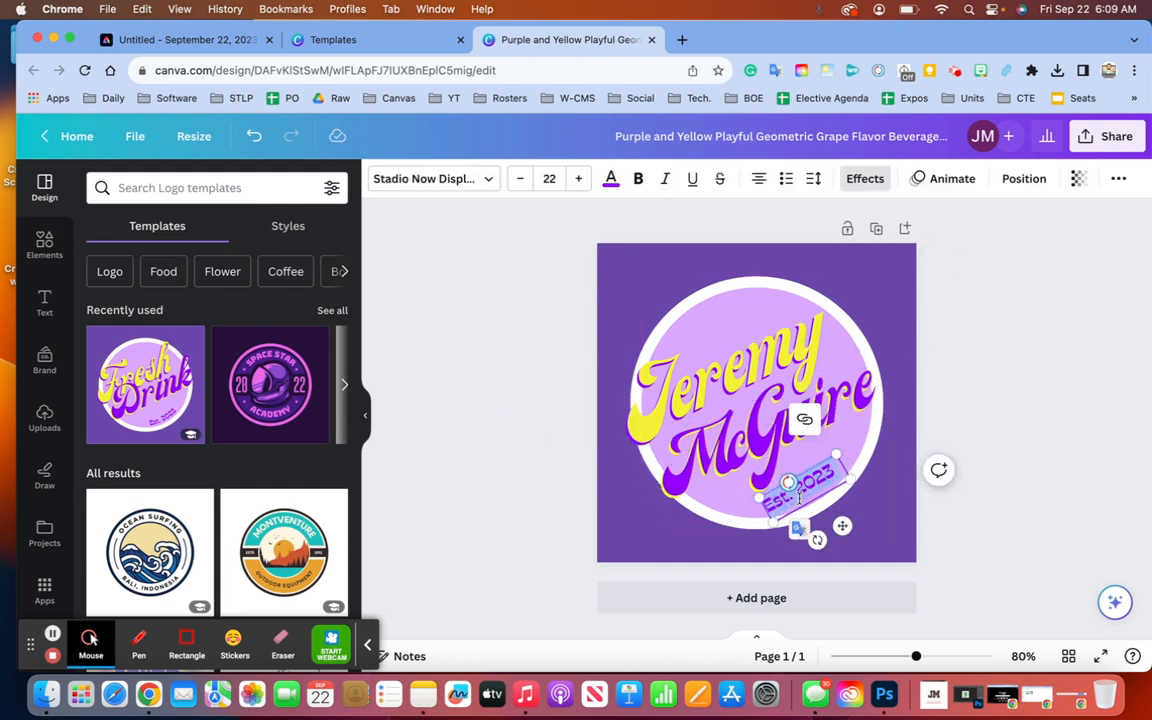
key(Escape)
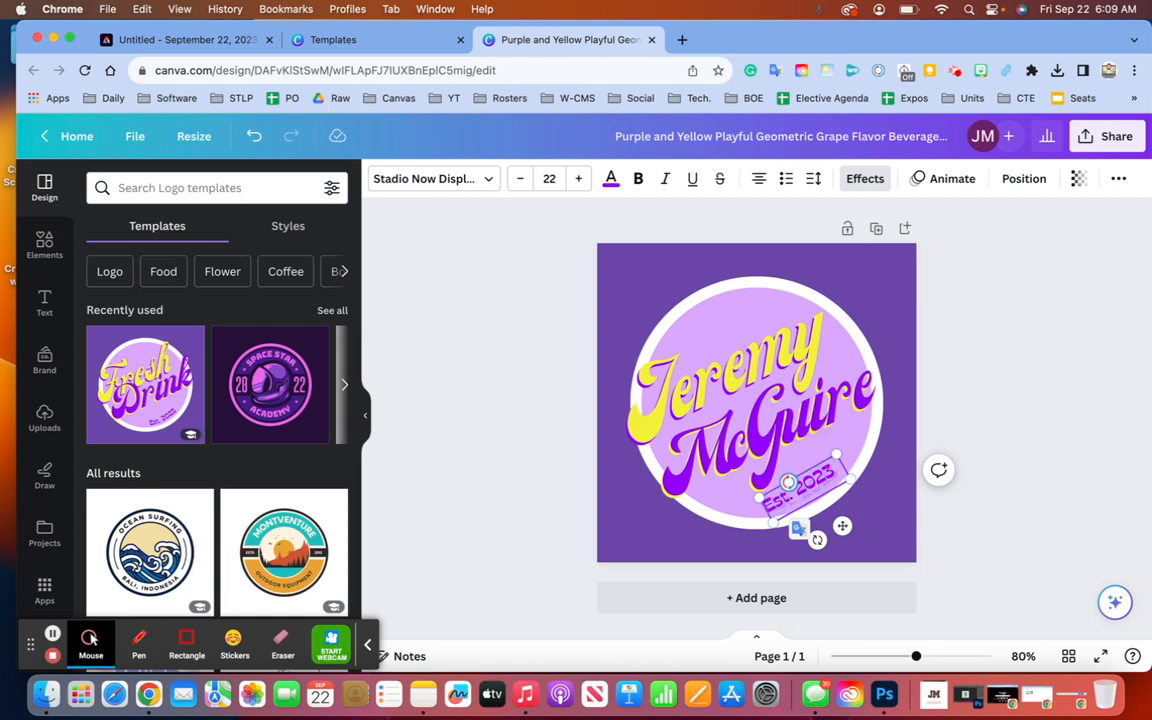
key(BackSpace)
key(BackSpace)
key(BackSpace)
key(BackSpace)
key(BackSpace)
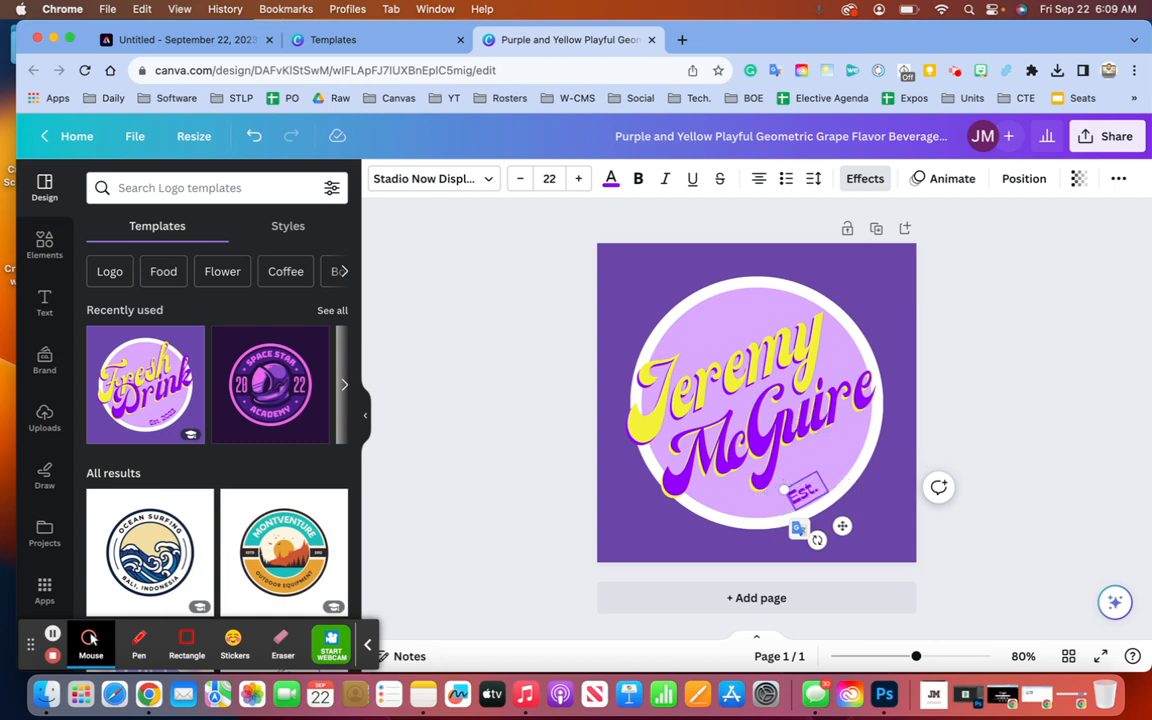
text(1973)
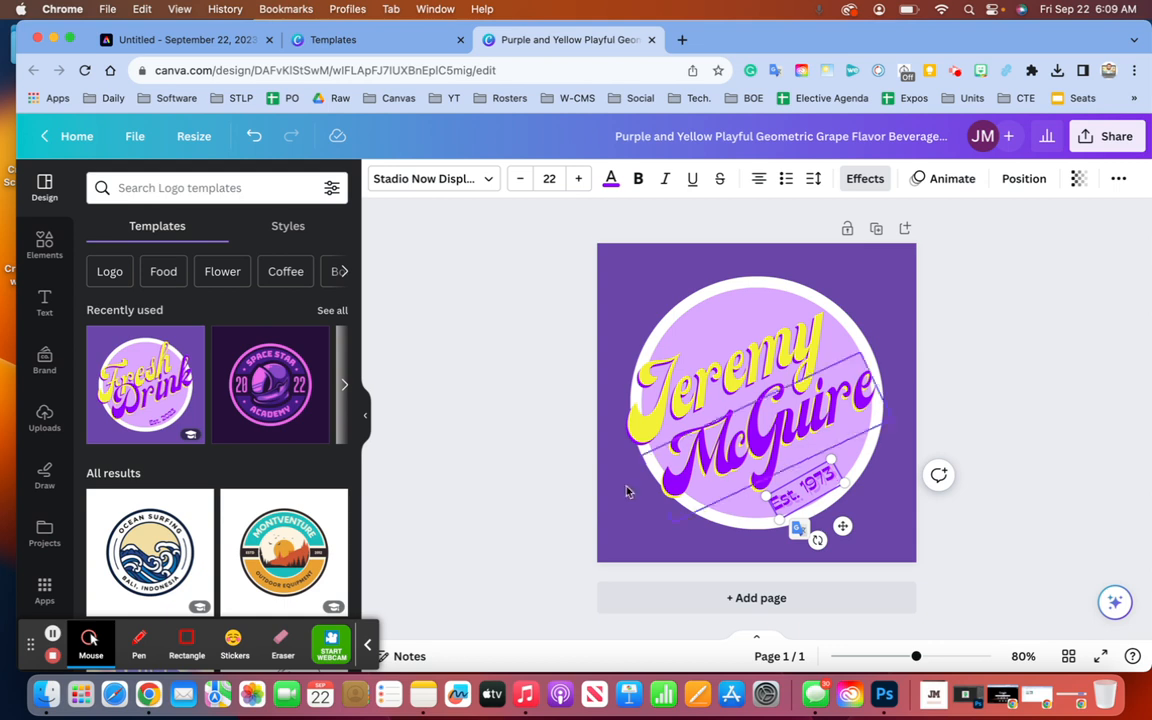
click(515, 431)
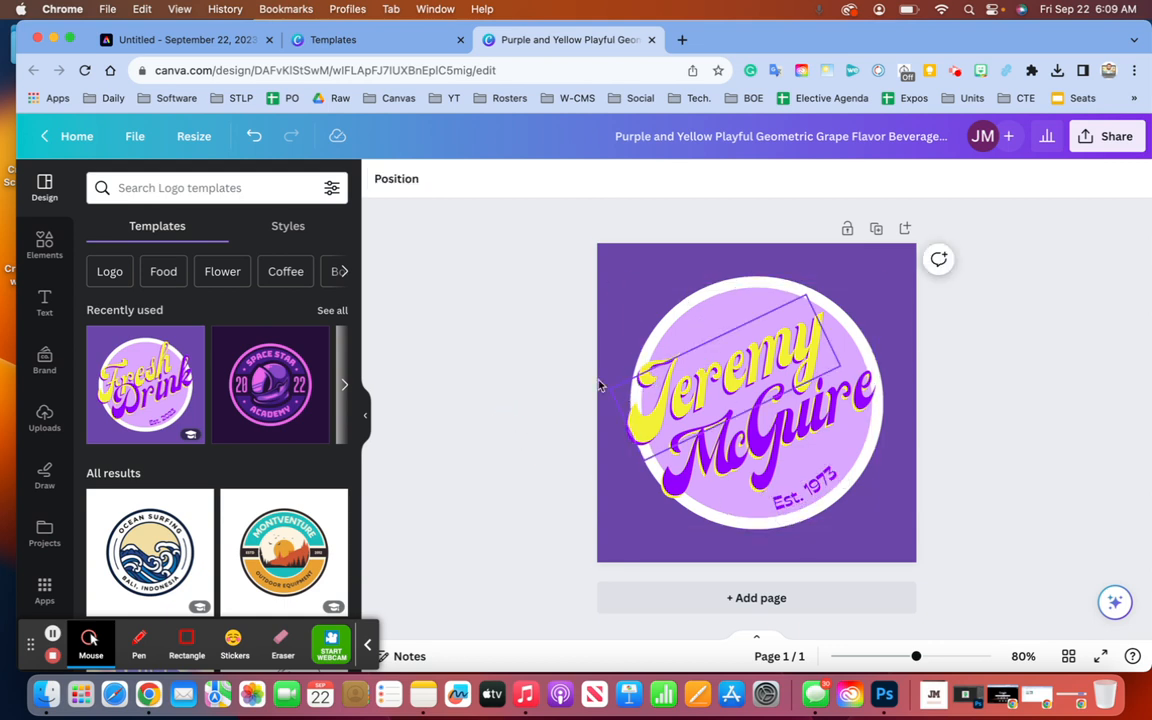
- Download the grape circle logo via Share > Download with PNG file type
click(1103, 140)
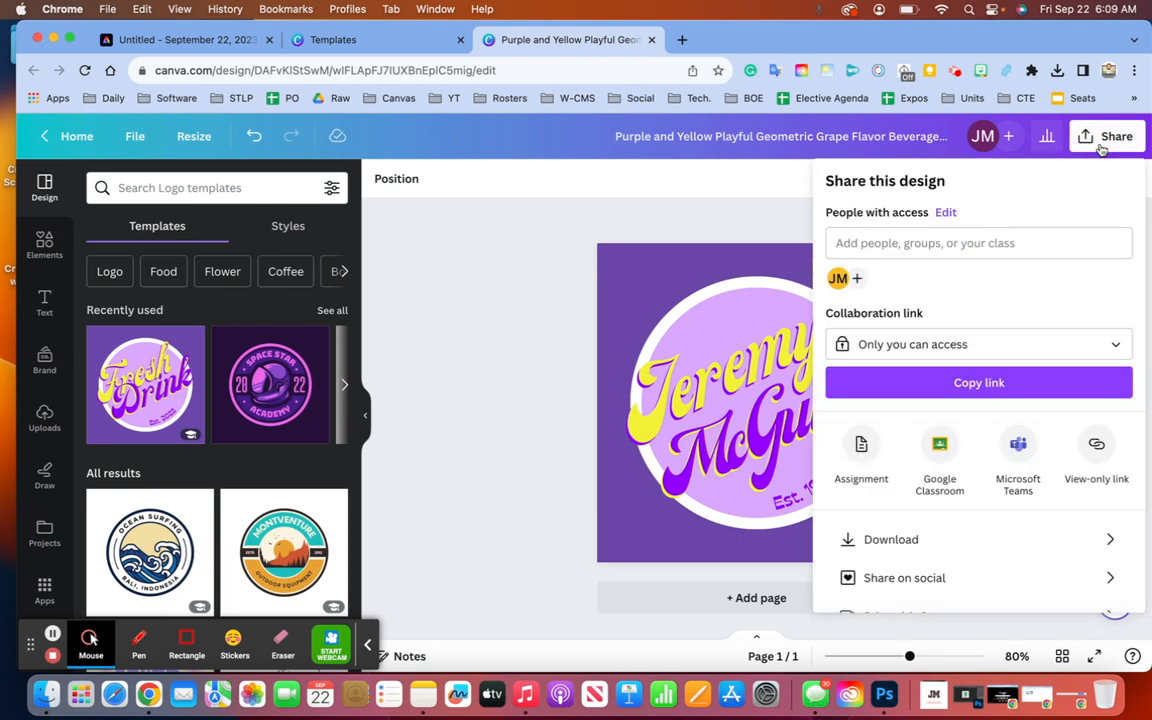
click(912, 541)
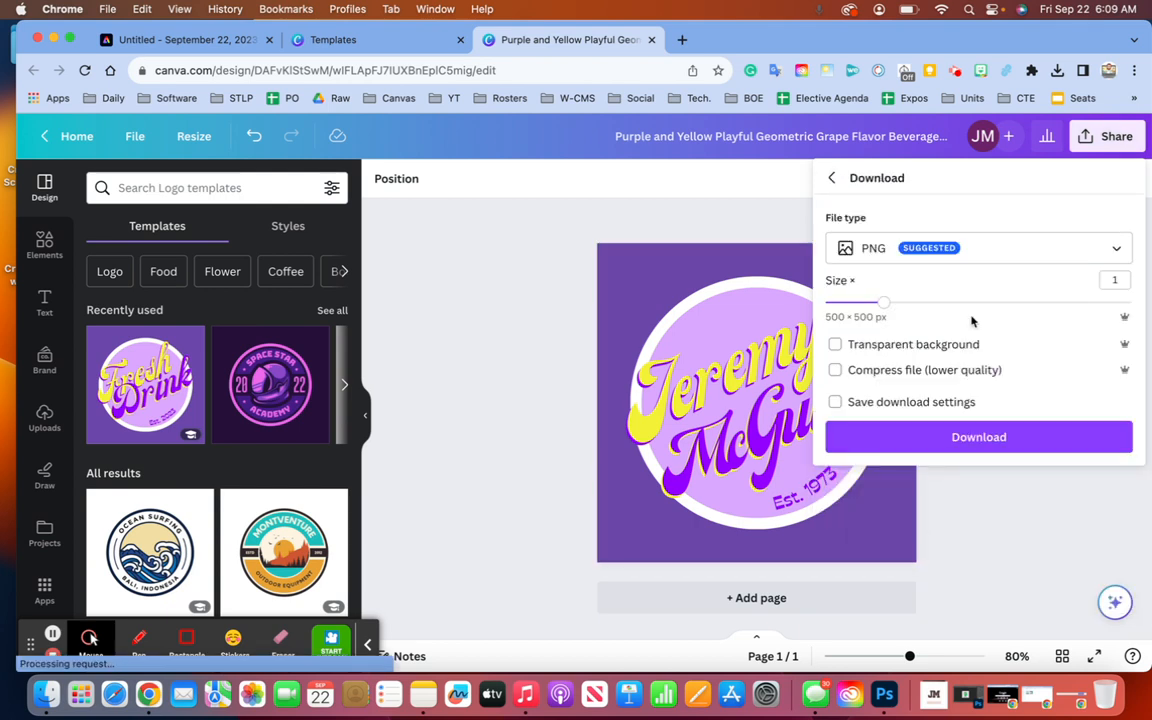
click(991, 258)
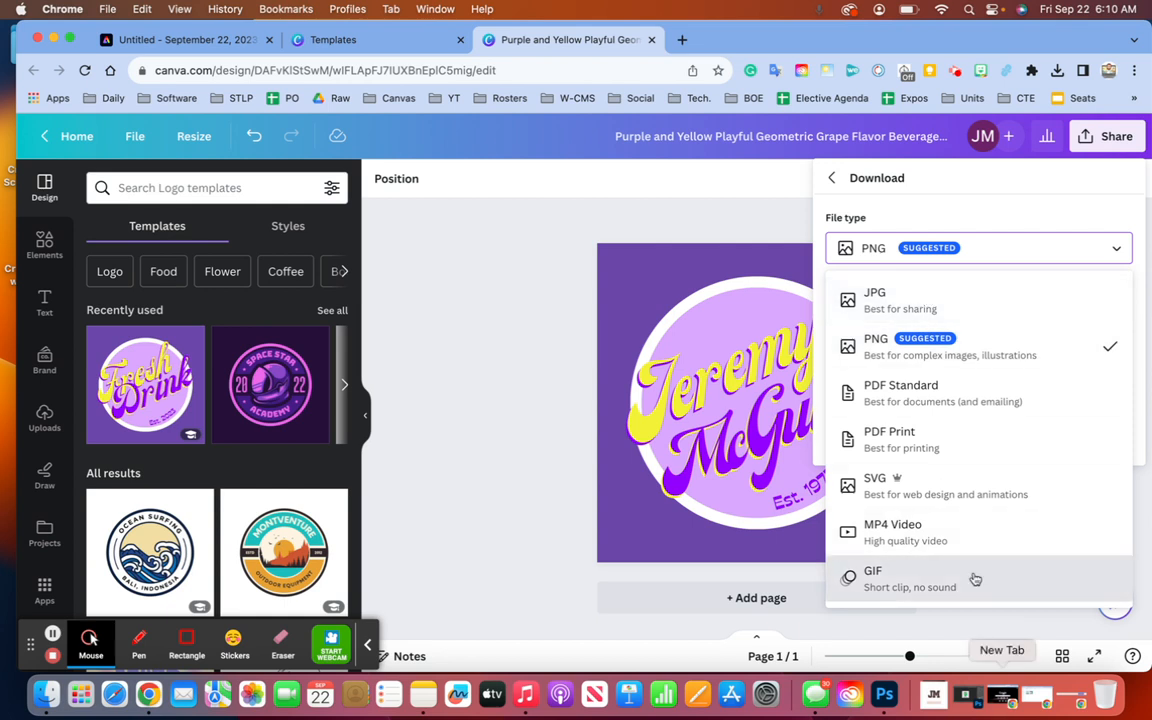
click(953, 348)
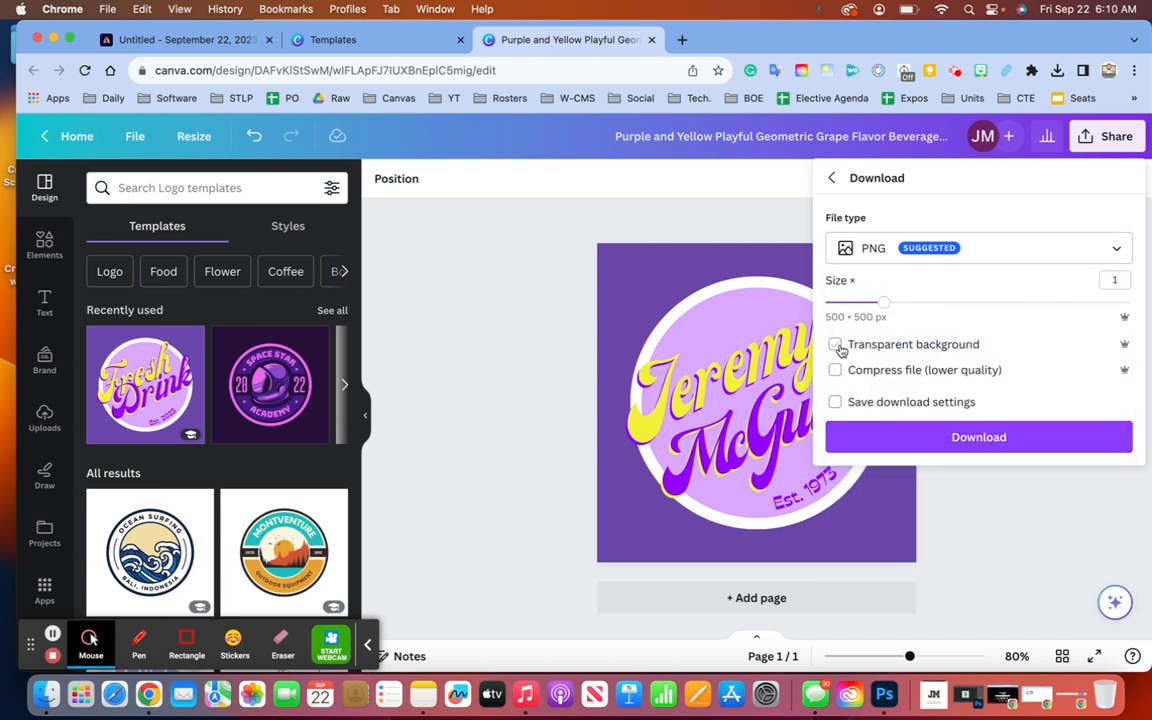
click(913, 438)
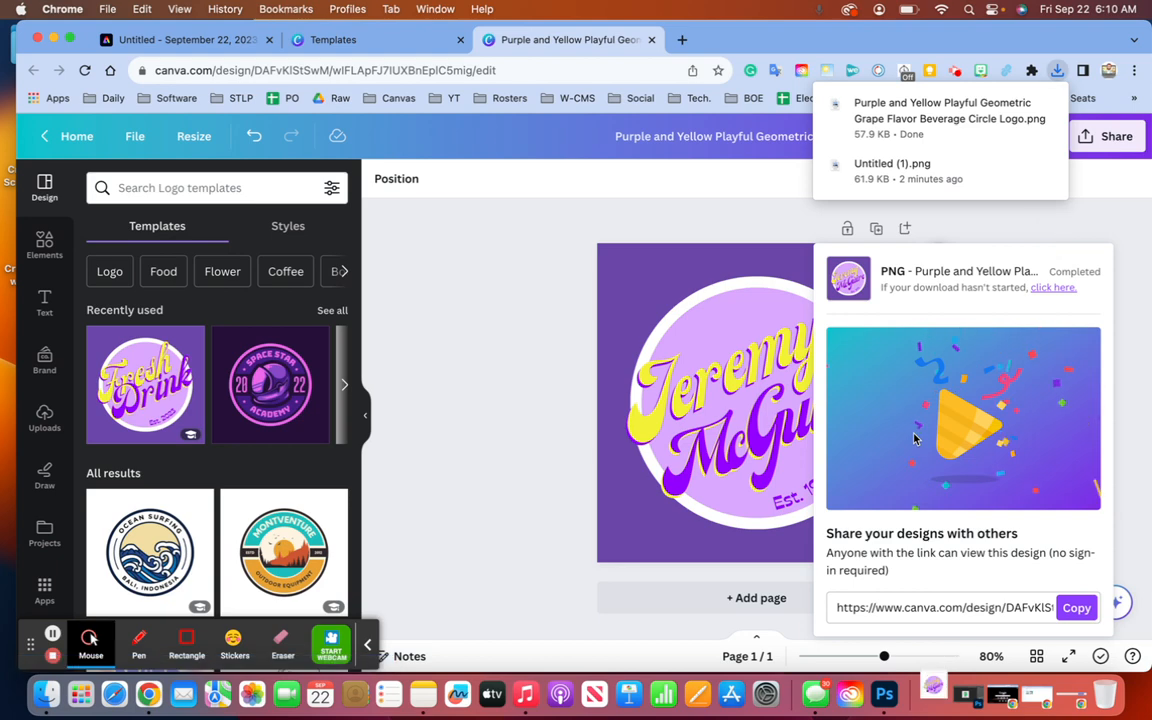
click(929, 118)
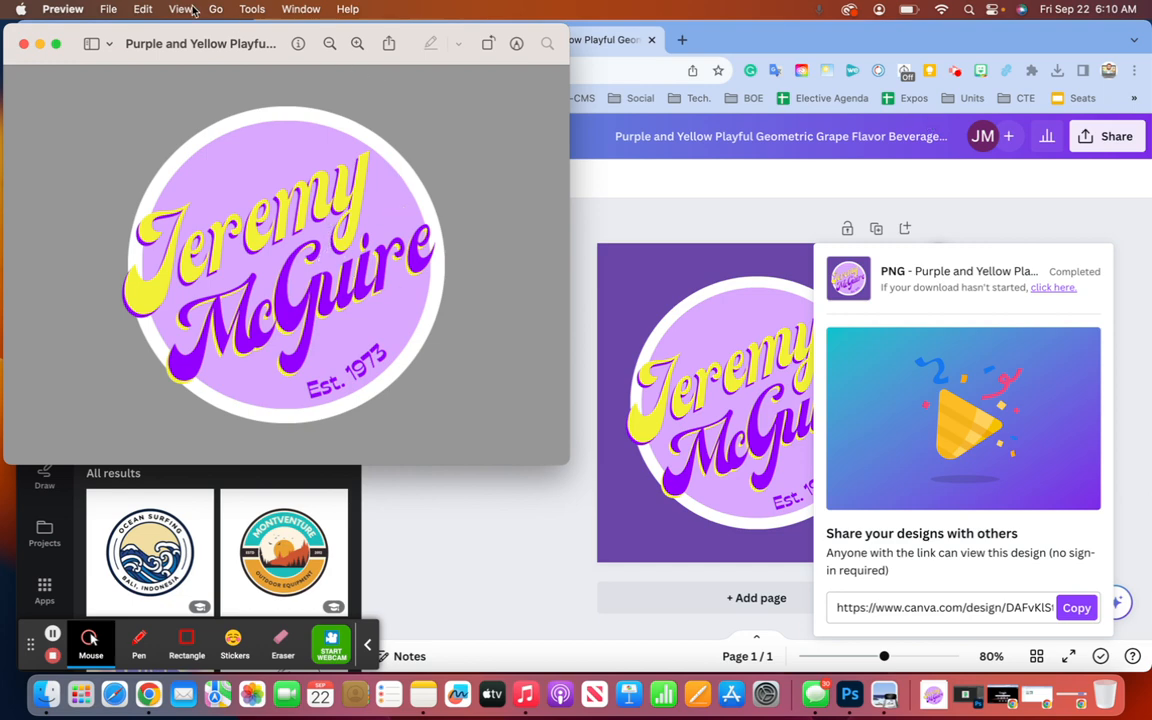
drag(186, 30, 368, 116)
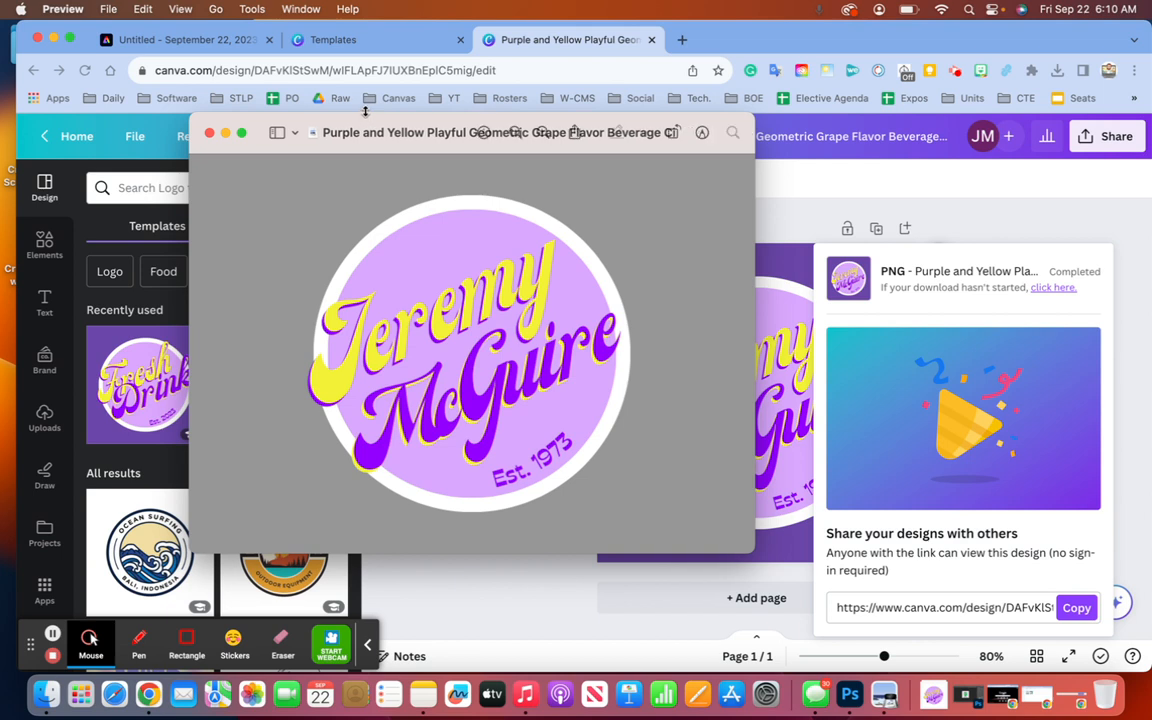
mouse_move(470, 132)
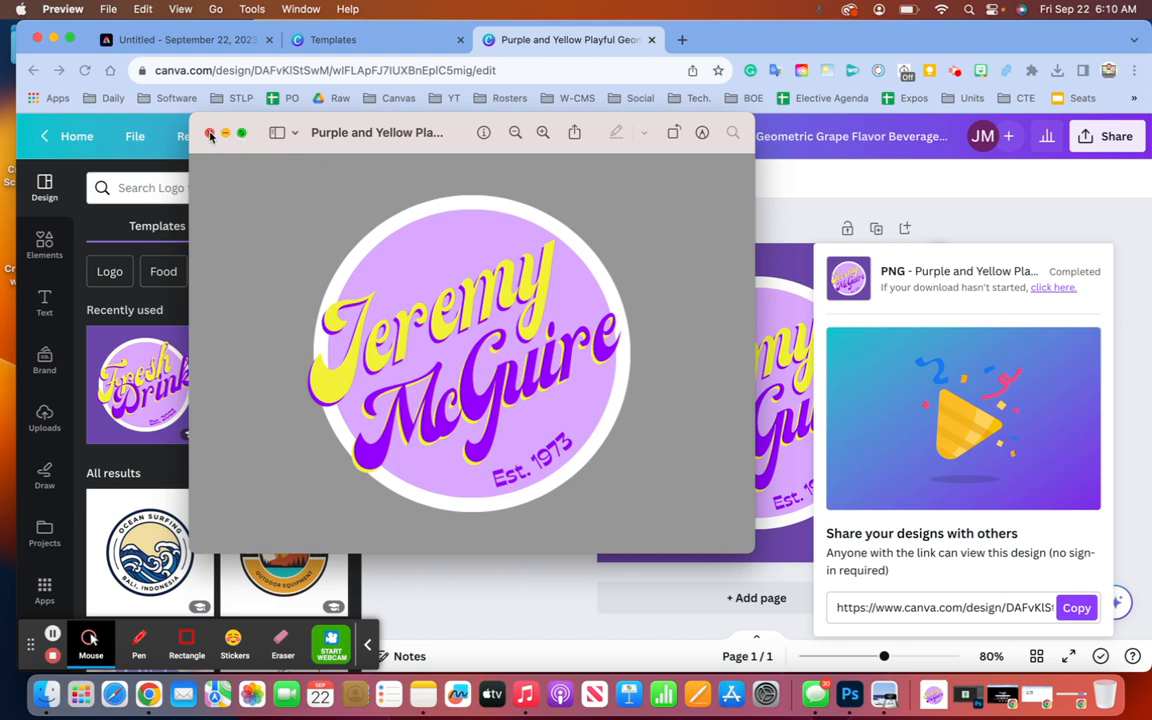
click(210, 134)
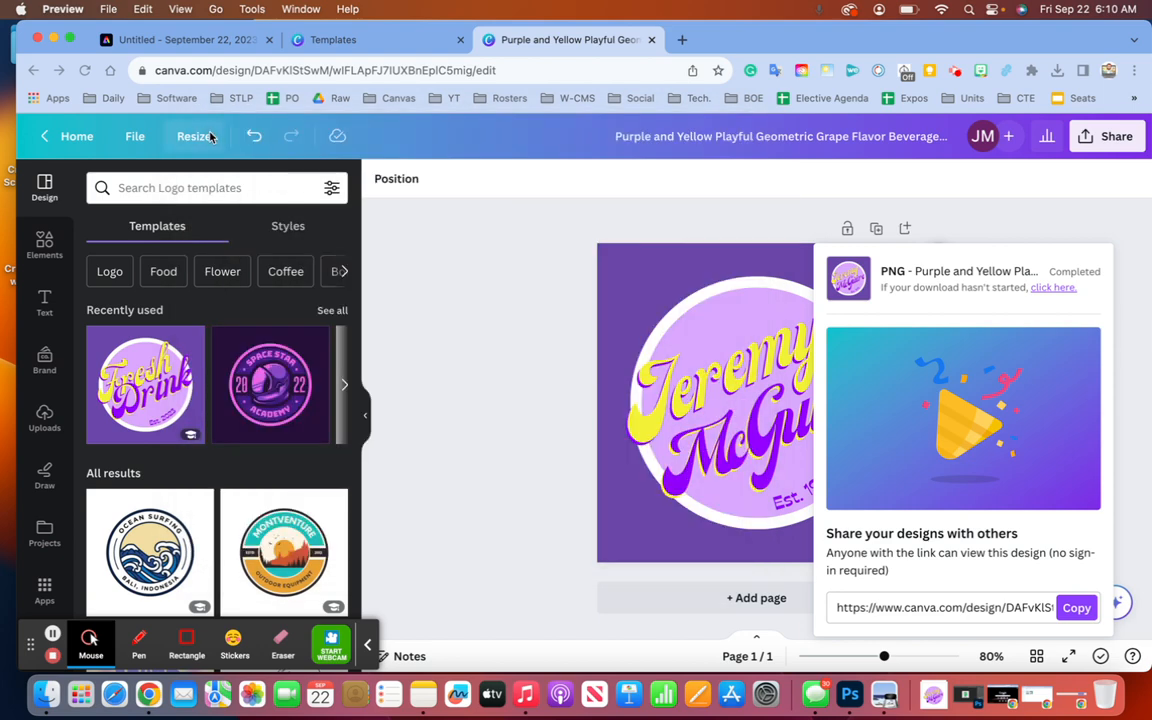
- Download another PNG of the circle logo via Share > Download
click(1115, 140)
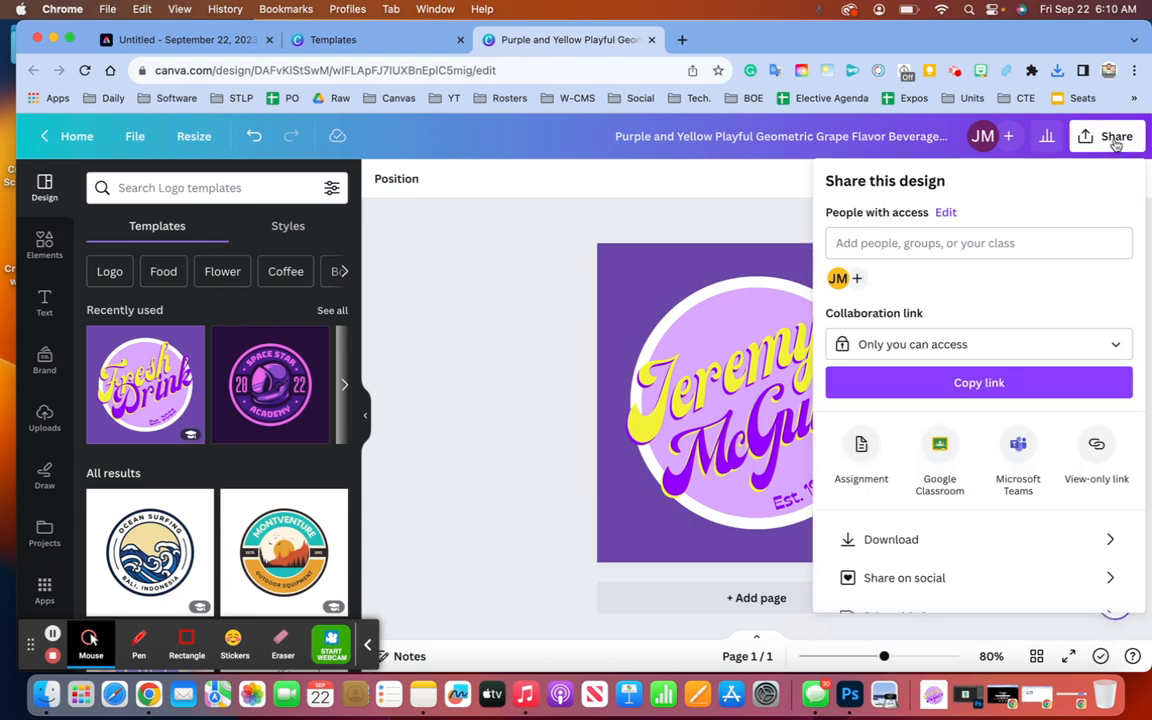
click(881, 540)
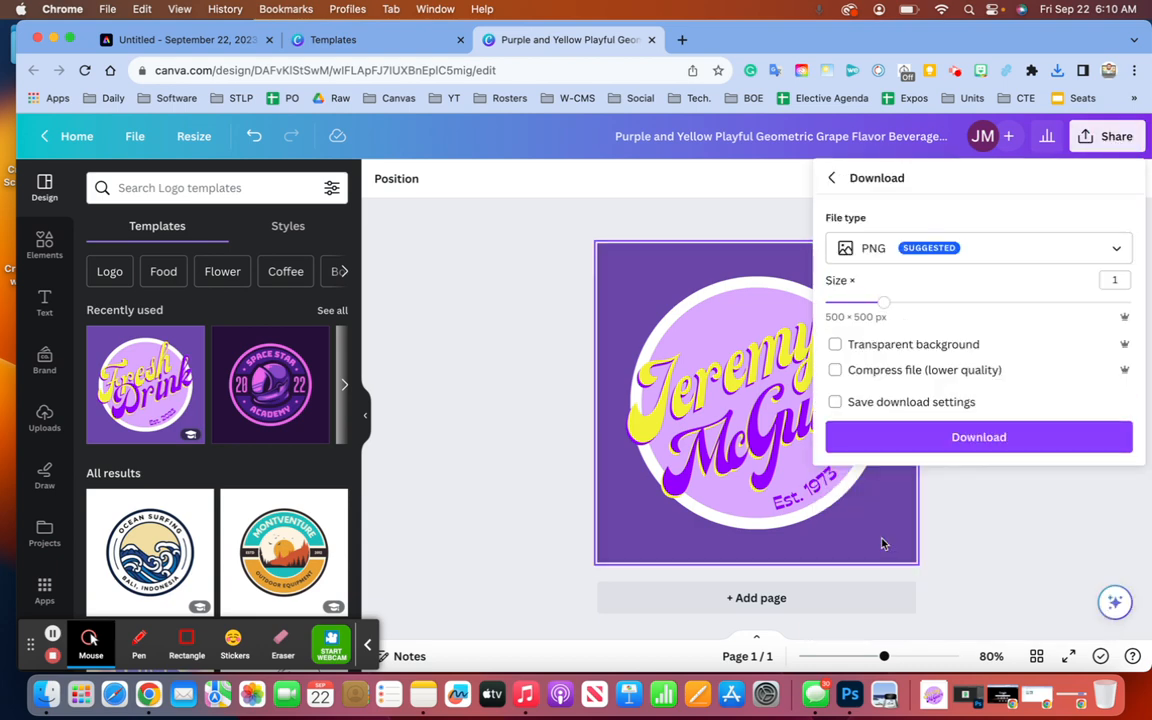
click(869, 440)
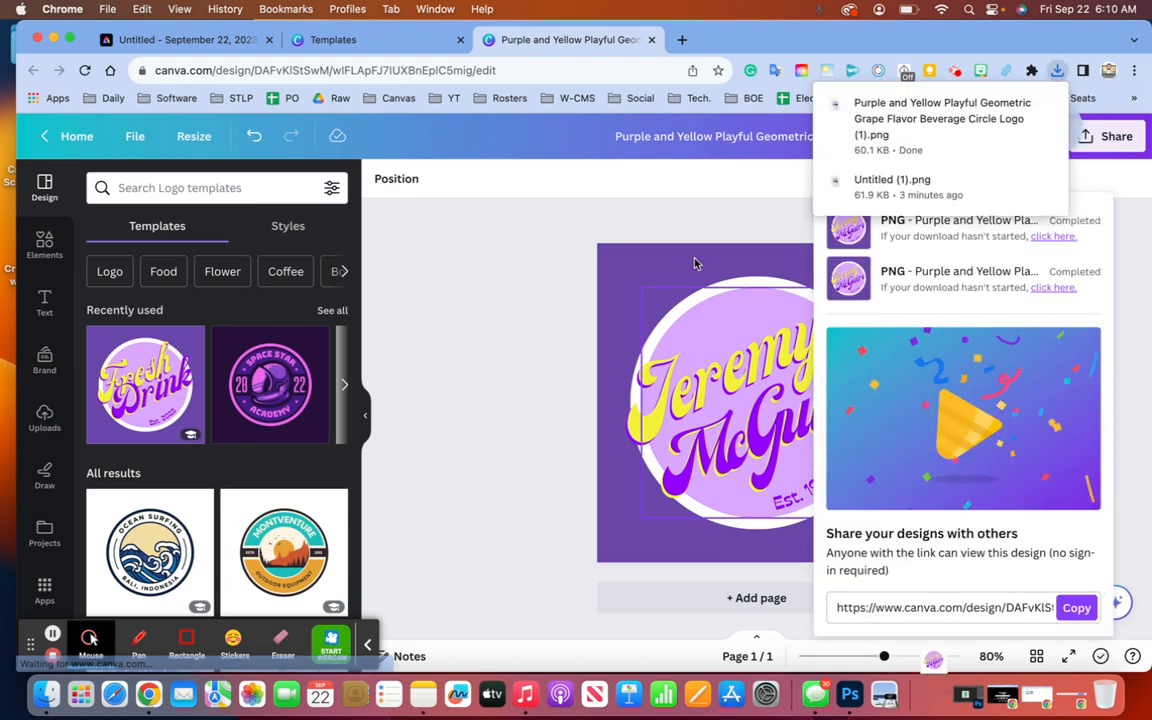
click(679, 141)
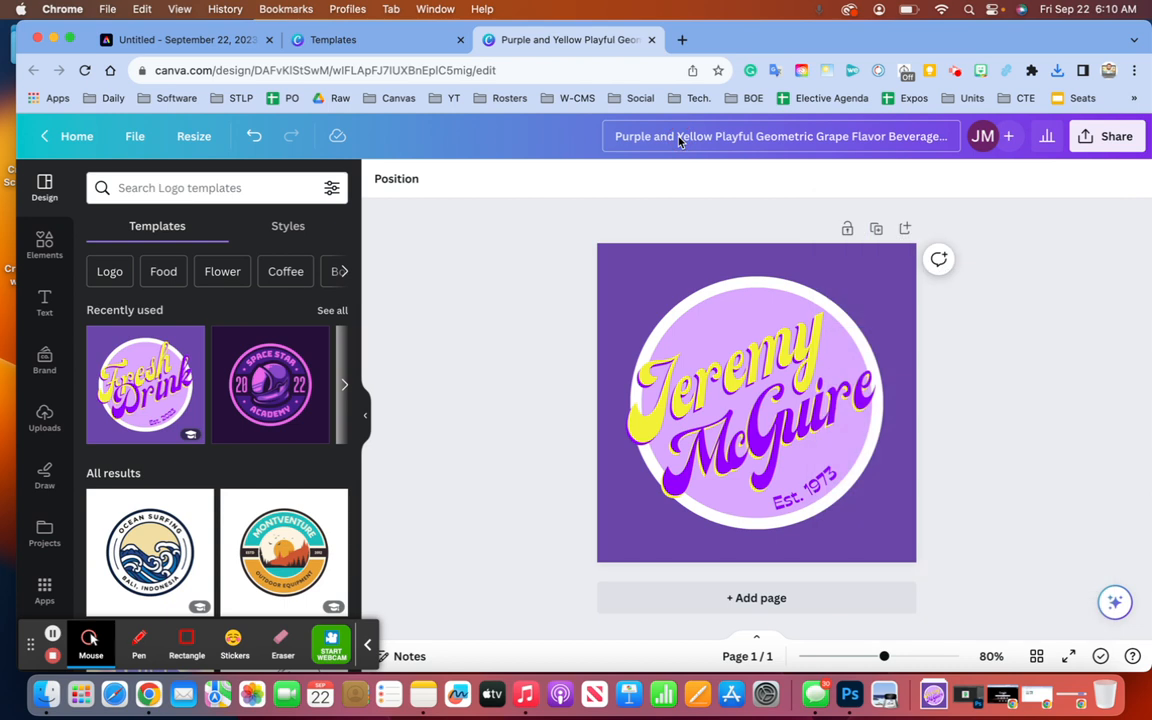
- Replace the Canva circle logo design's old title with 'Logo 23-24'
click(700, 143)
key(super+a)
key(BackSpace)
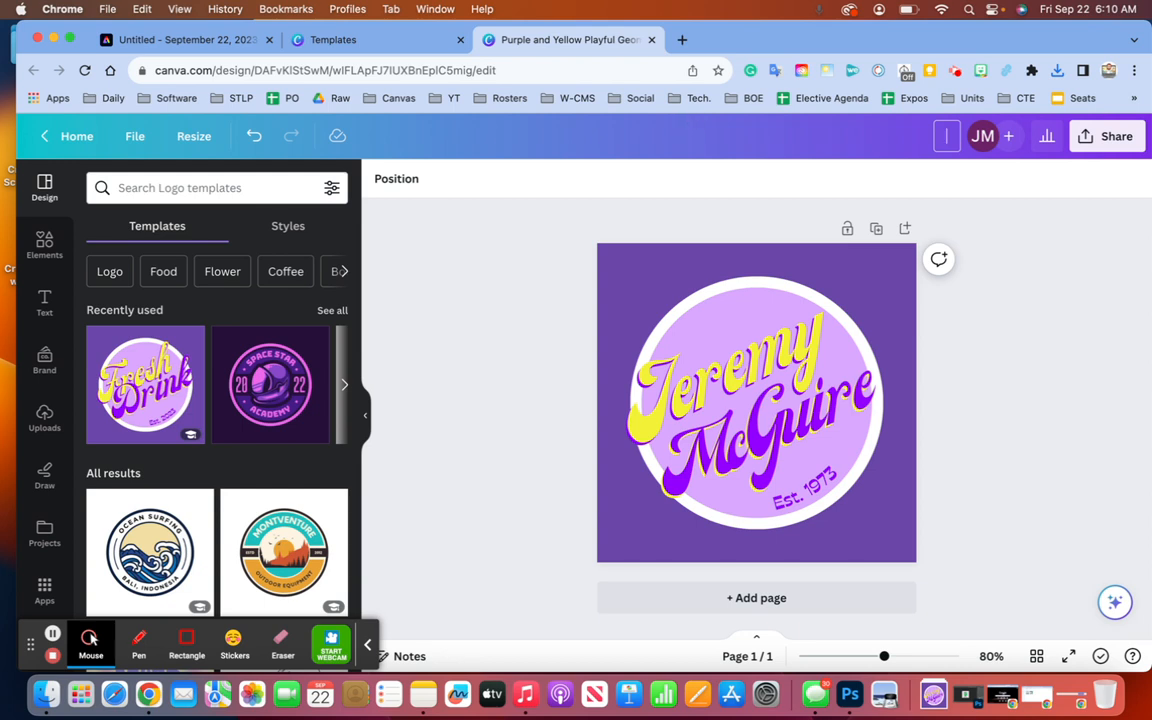
text(Logo Newest)
key(BackSpace)
key(BackSpace)
key(BackSpace)
key(BackSpace)
key(BackSpace)
key(BackSpace)
text(23-24)
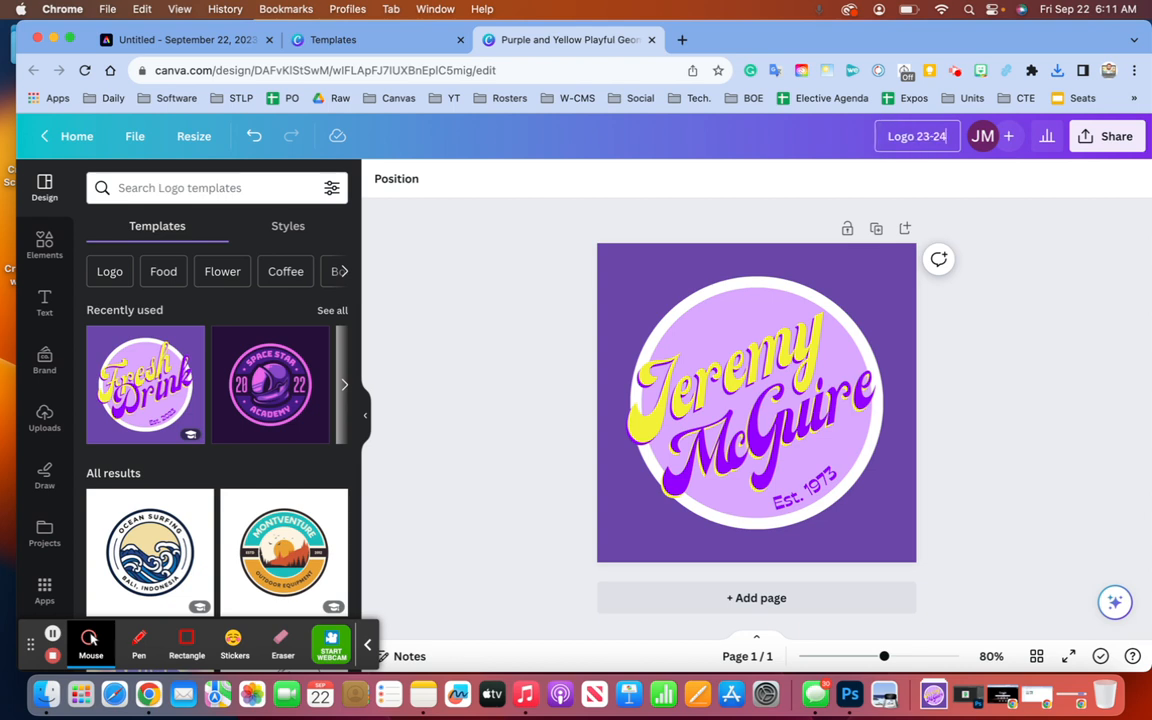
key(Return)
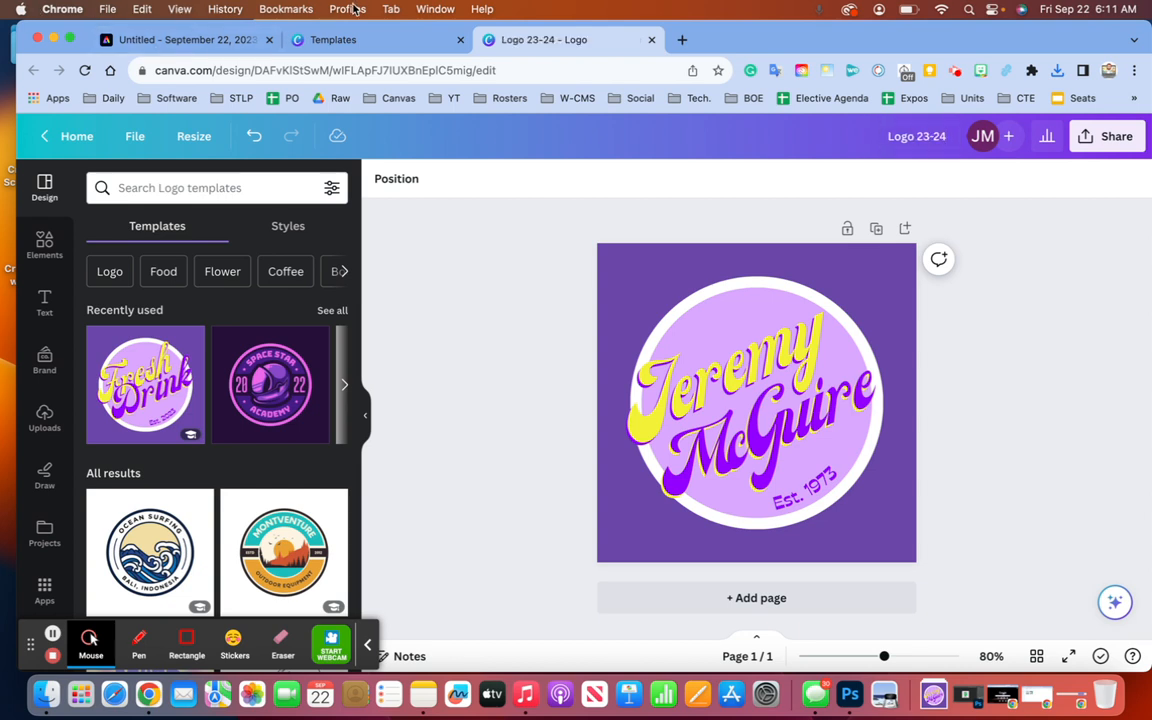
click(172, 42)
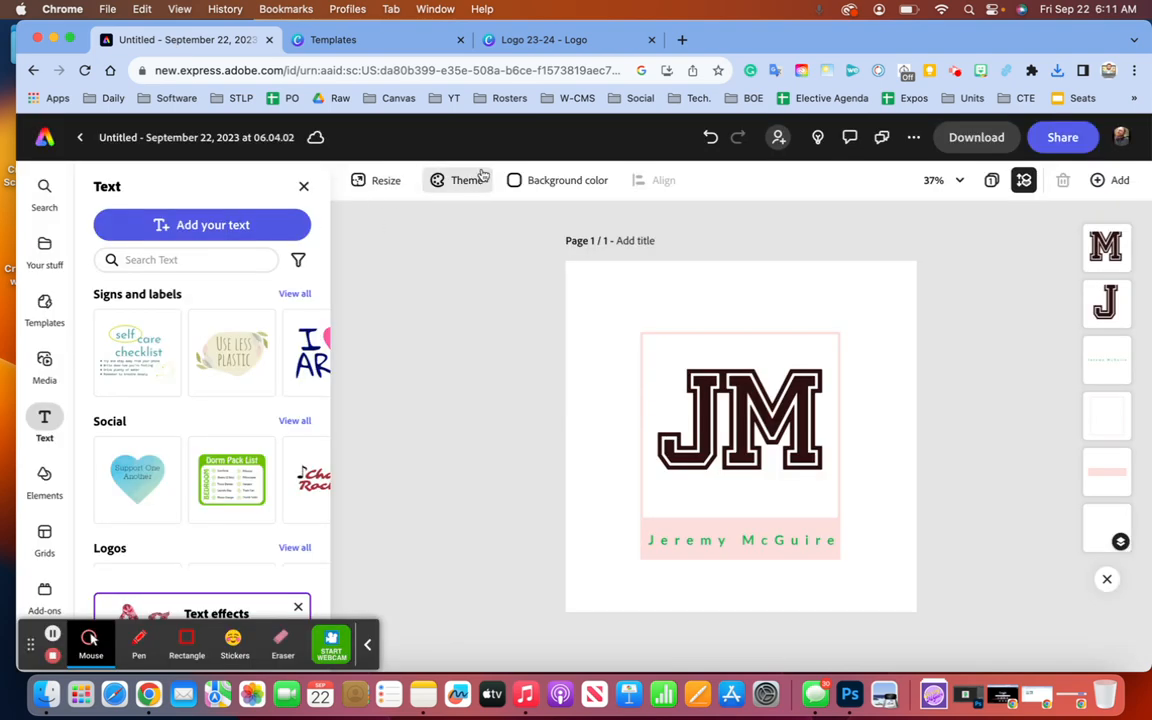
- Retitle the Adobe Express JM monogram design 'Logo 23-24'
click(256, 140)
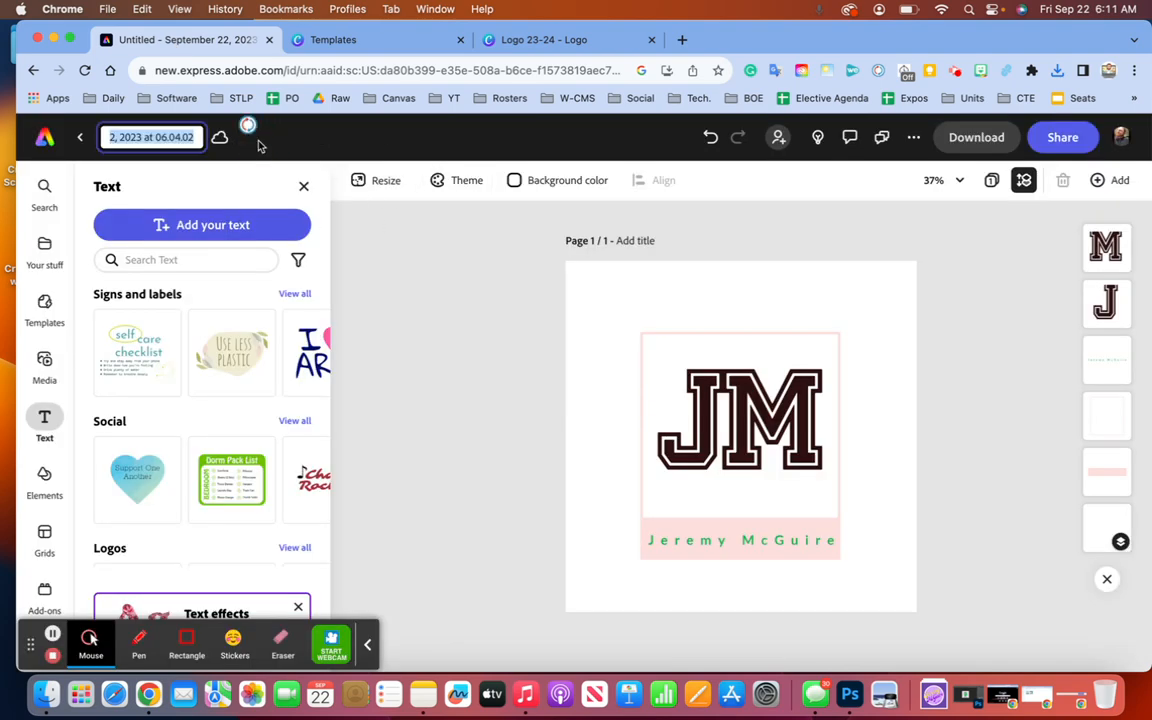
text(Logo 23-24)
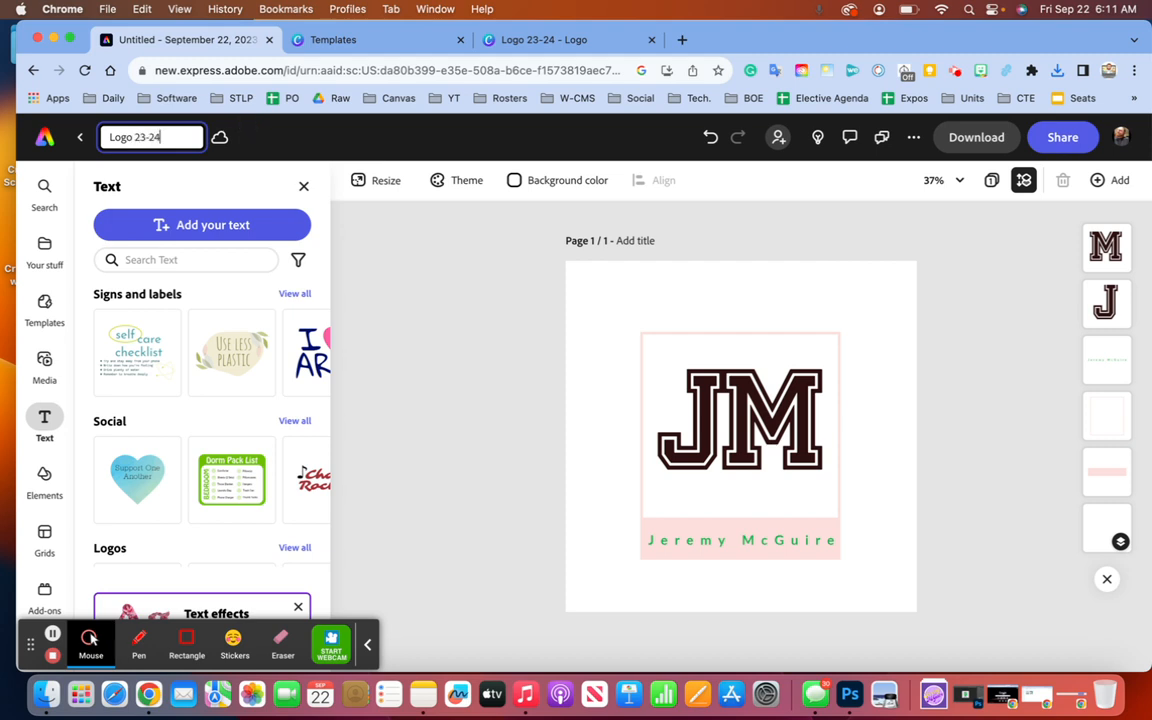
key(Escape)
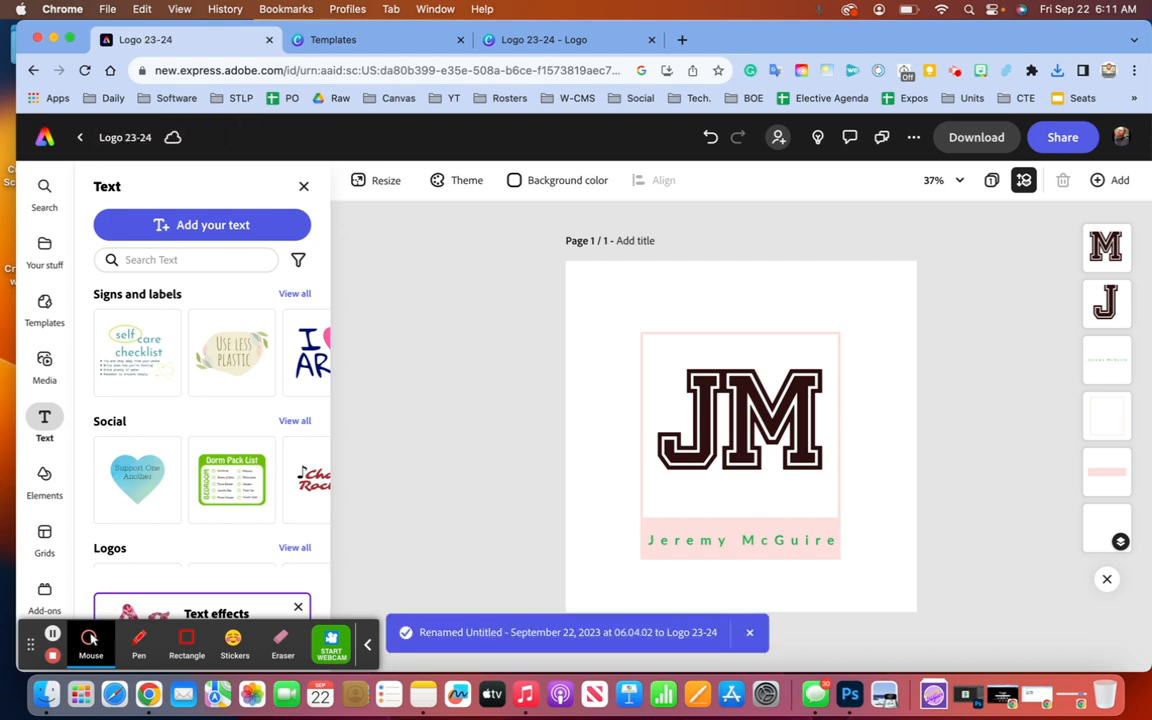
- Download the JM monogram design as a PNG file
click(962, 137)
click(955, 303)
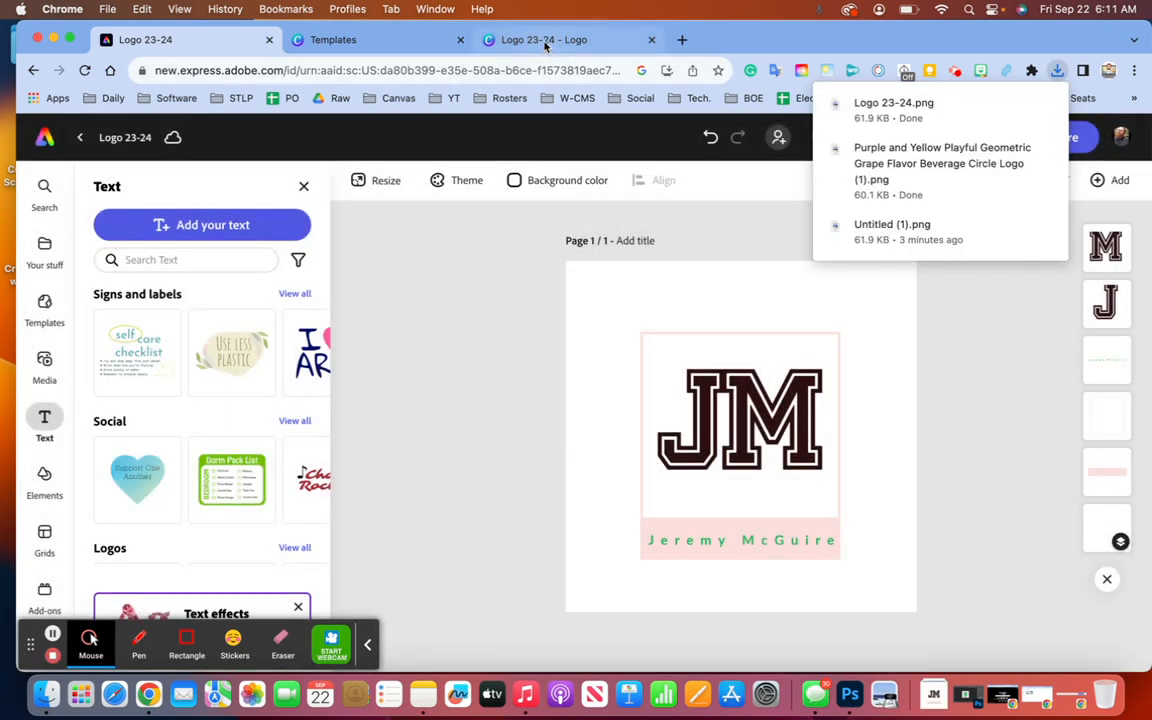
click(548, 42)
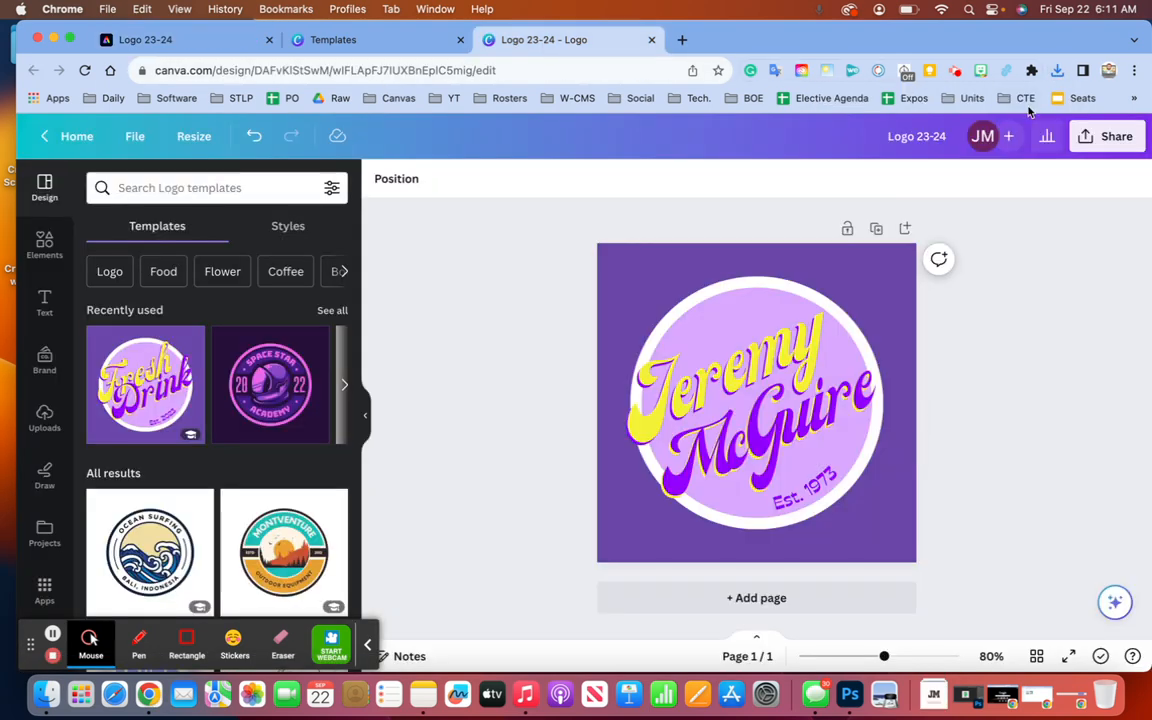
- Download the Canva Logo 23-24 design as a PNG with a transparent background
click(1104, 138)
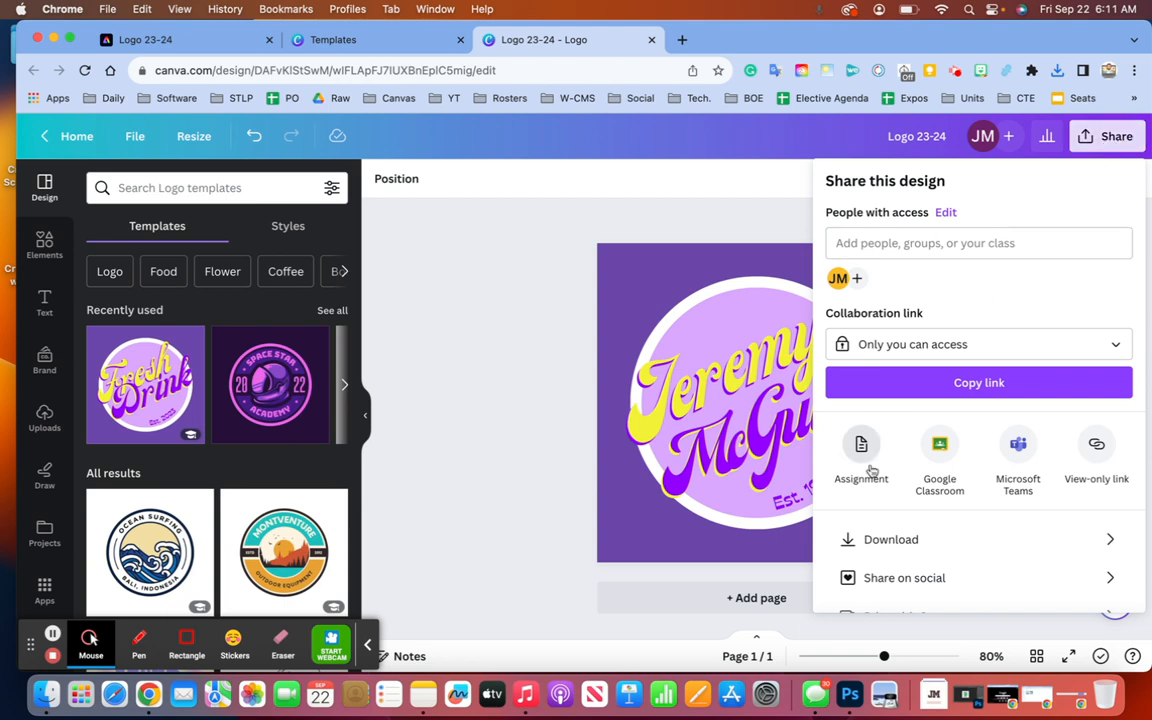
click(882, 539)
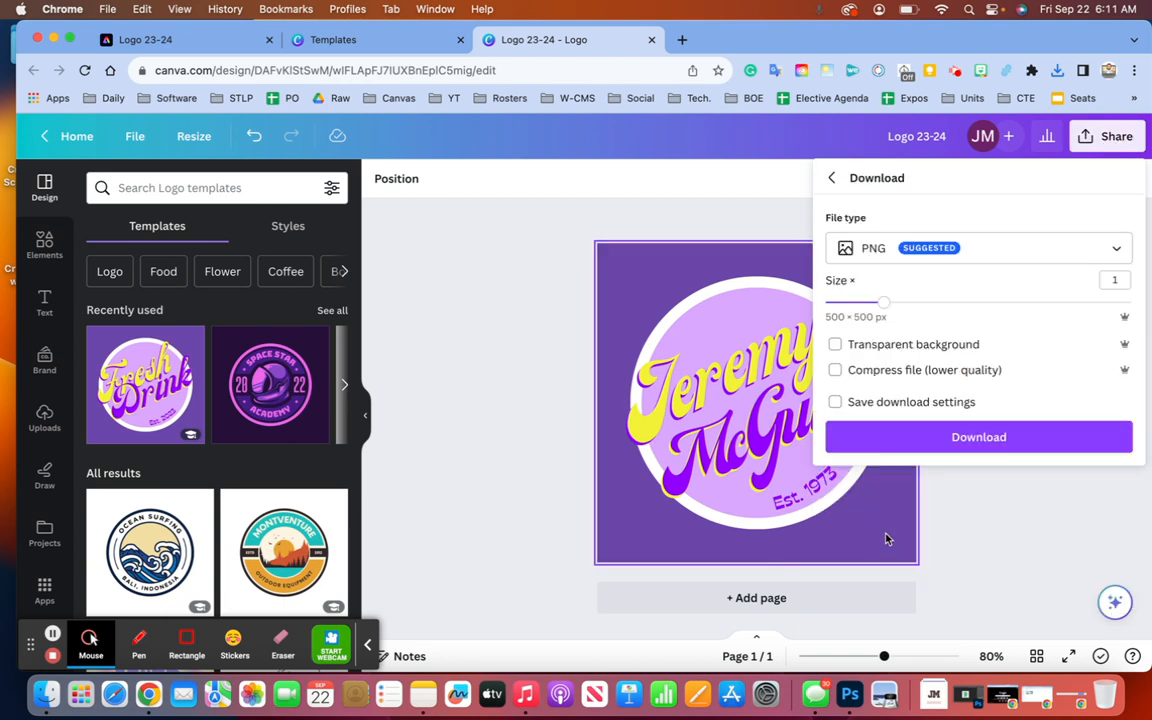
click(836, 346)
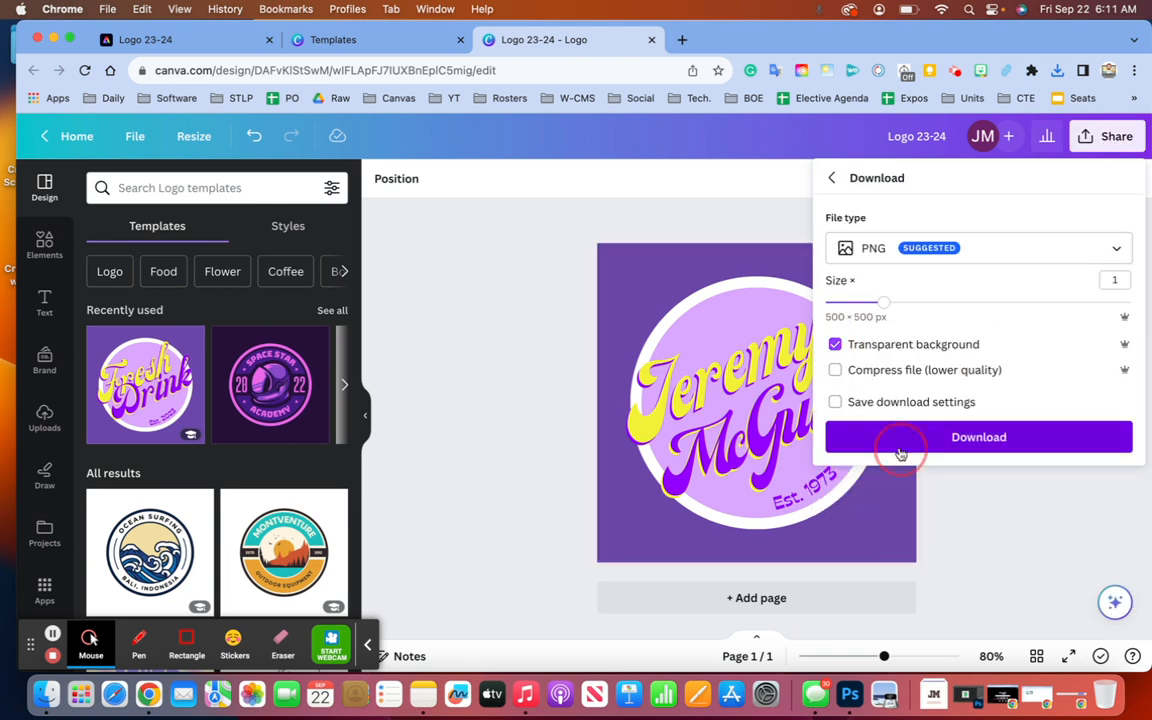
click(893, 445)
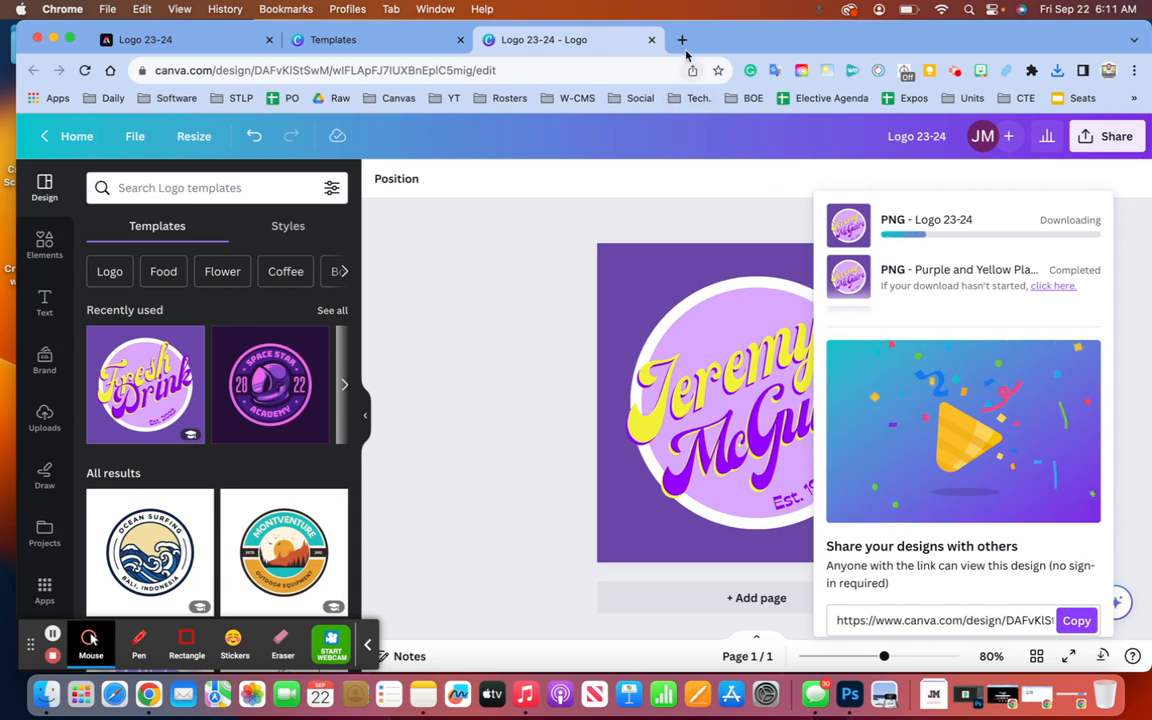
click(682, 40)
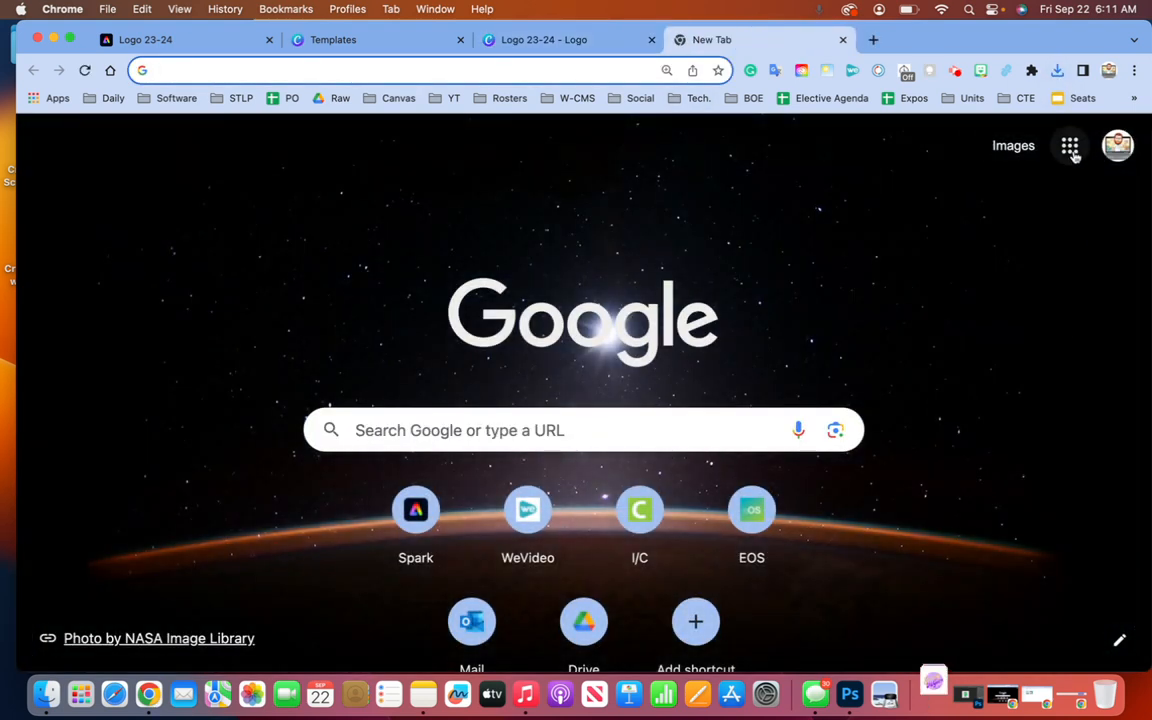
- Open Google Drive and upload the purple and yellow circle logo PNG and Untitled (1).png
click(1069, 150)
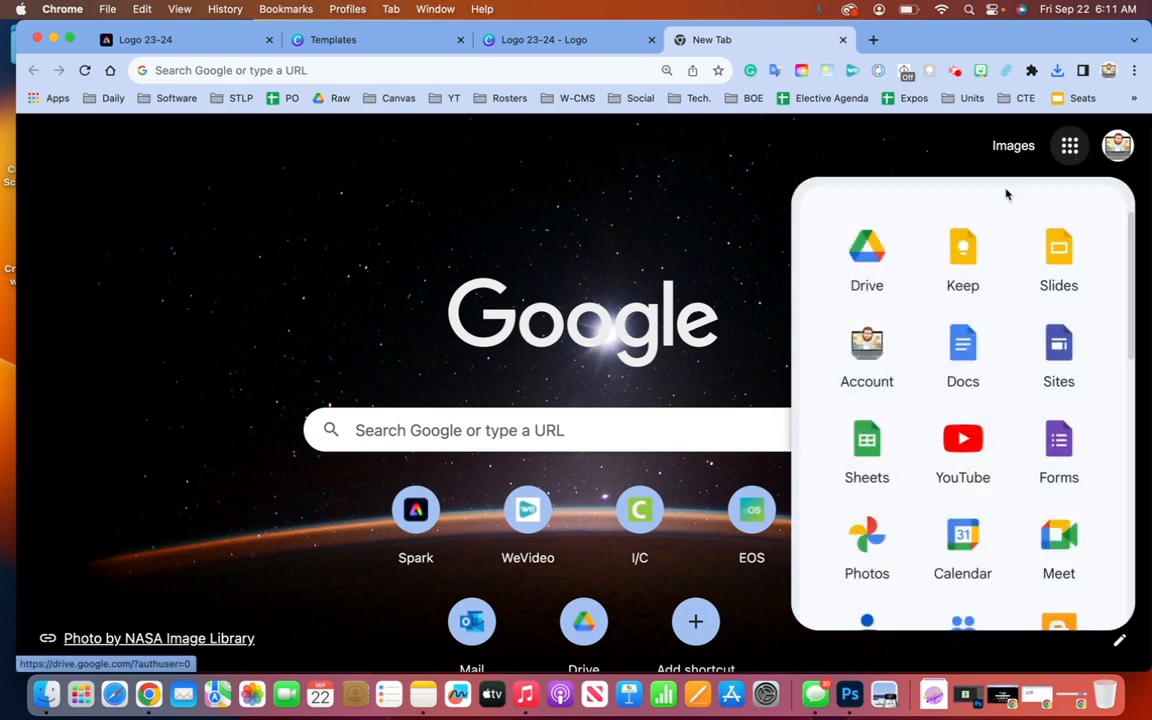
click(829, 286)
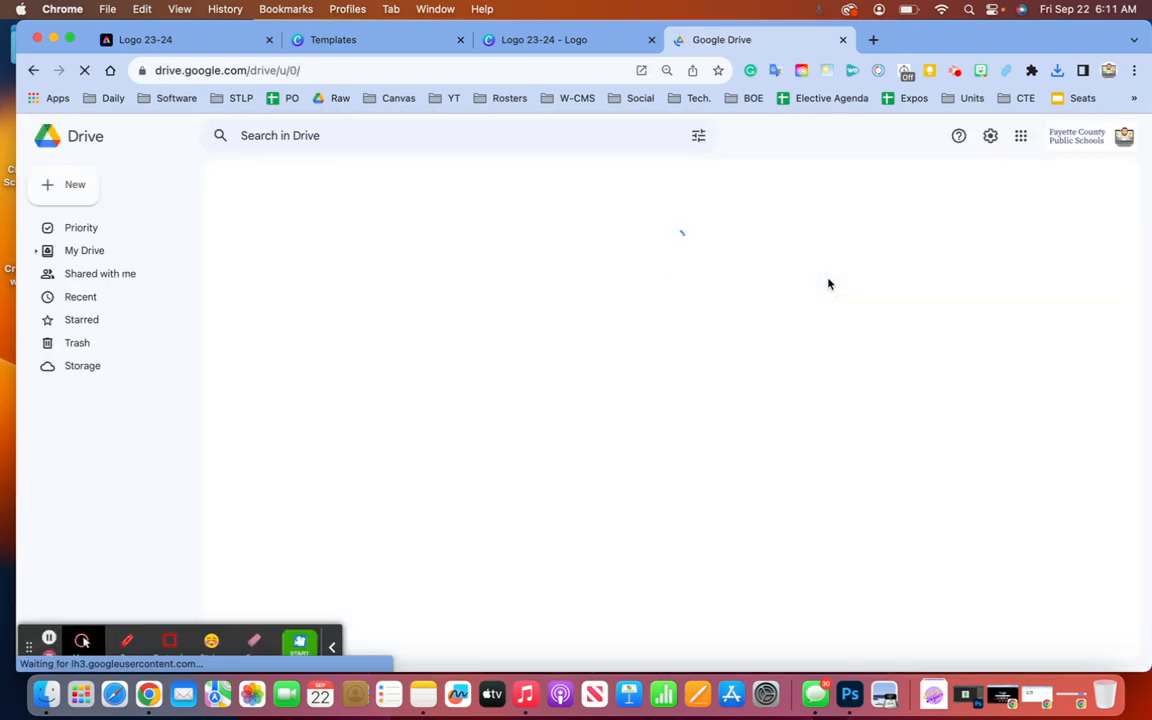
click(87, 192)
click(97, 219)
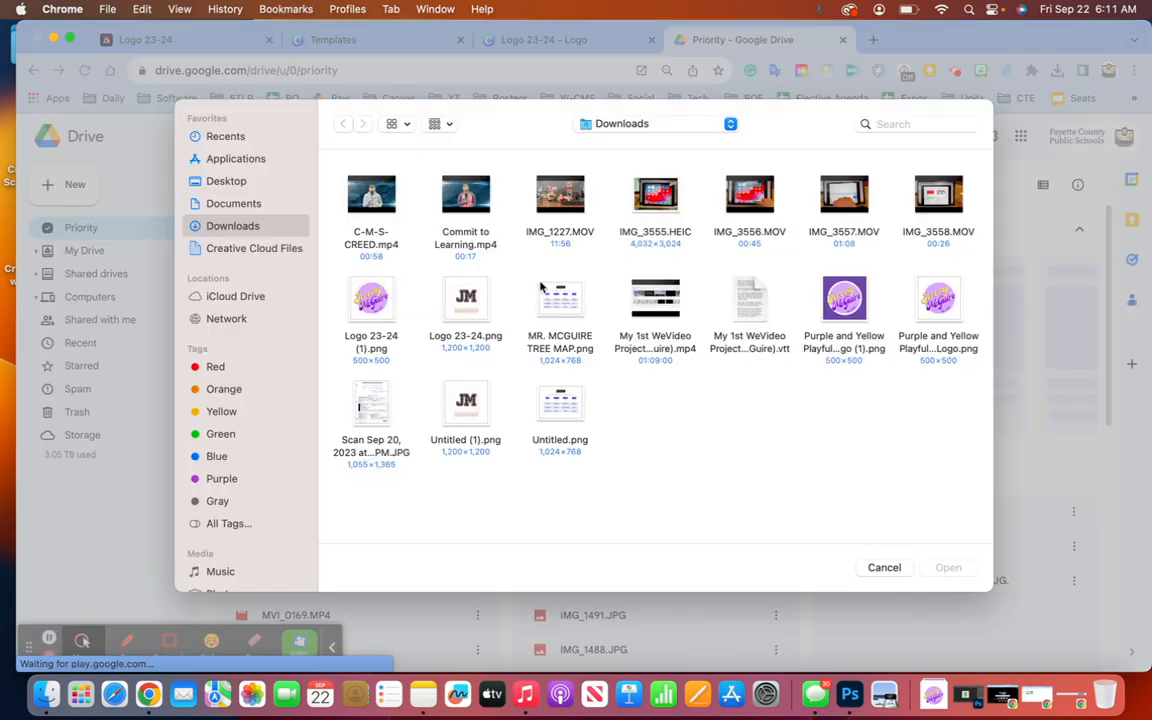
click(930, 313)
super+click(468, 415)
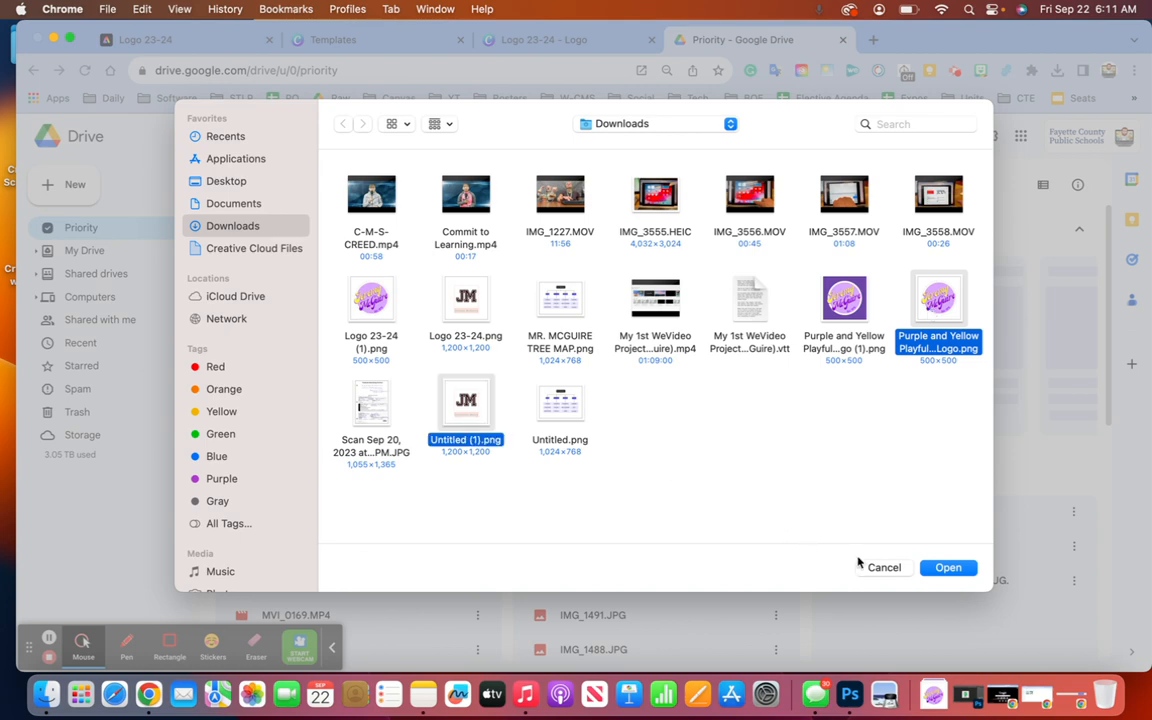
click(946, 568)
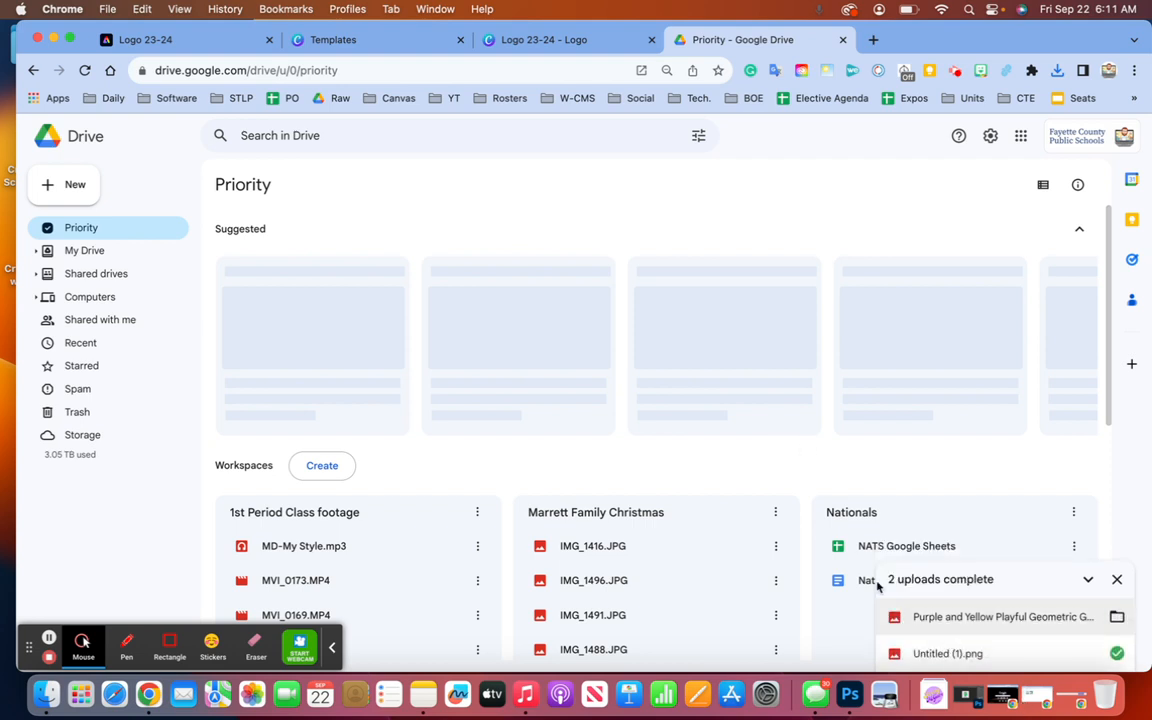
click(66, 186)
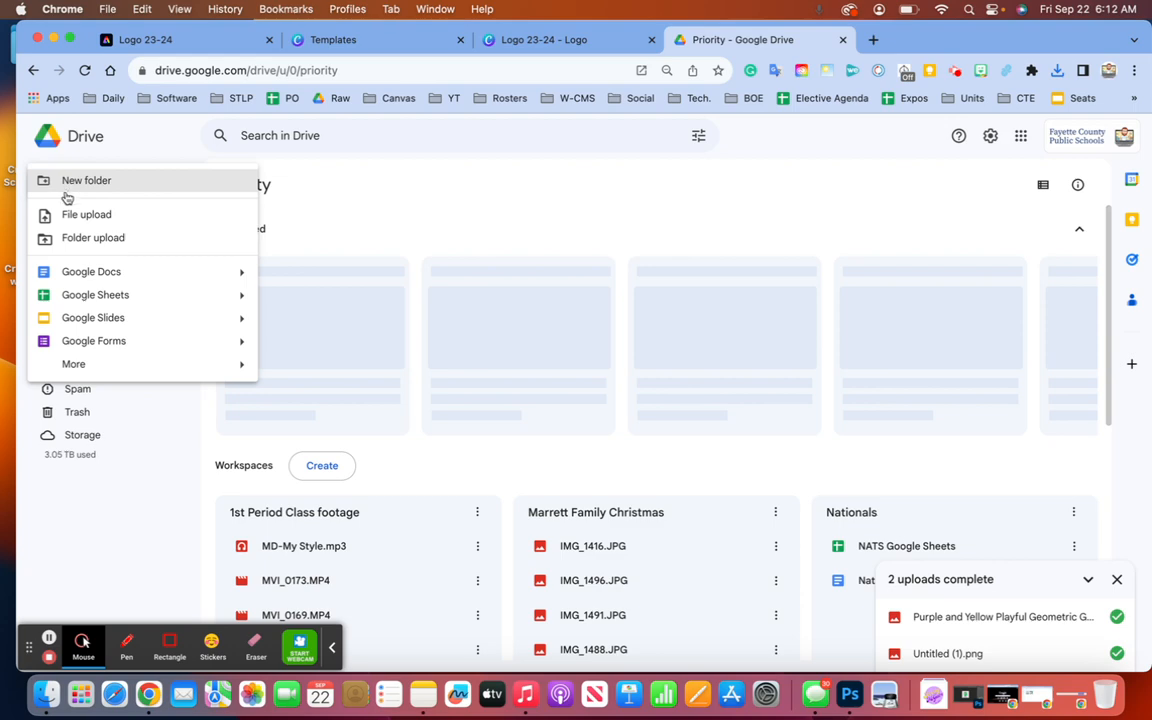
- Upload Logo 23-24 (1).png and Logo 23-24.png from Downloads to Drive
click(115, 215)
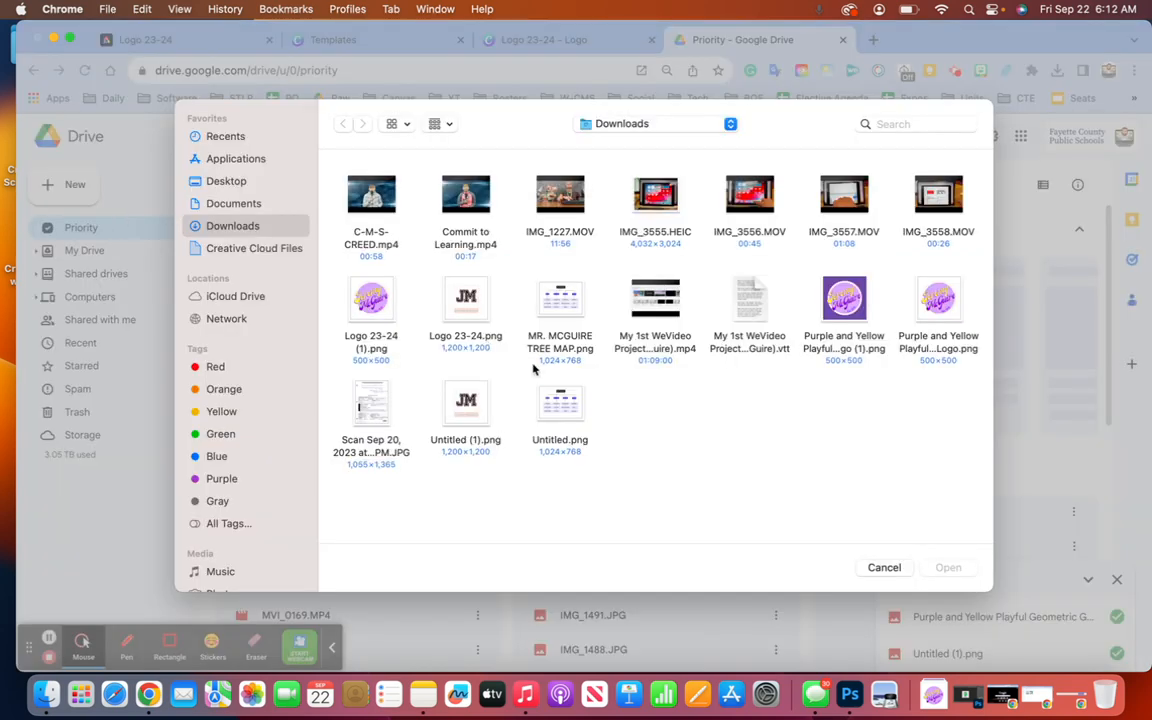
click(352, 285)
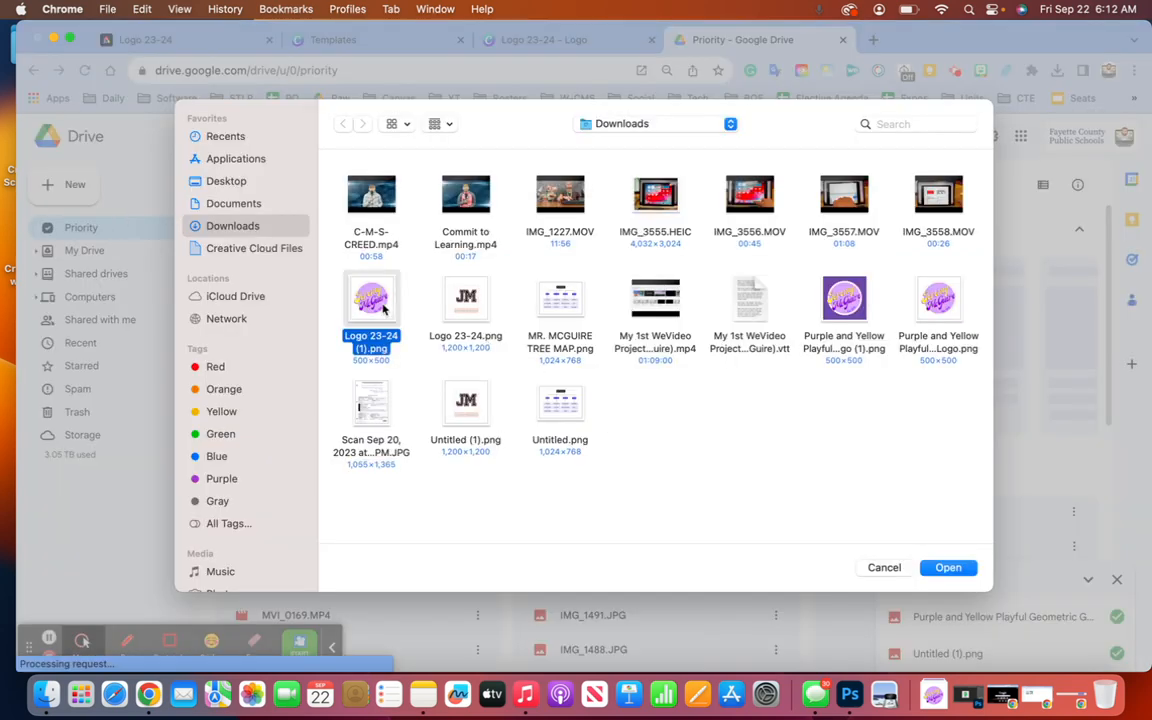
super+click(465, 300)
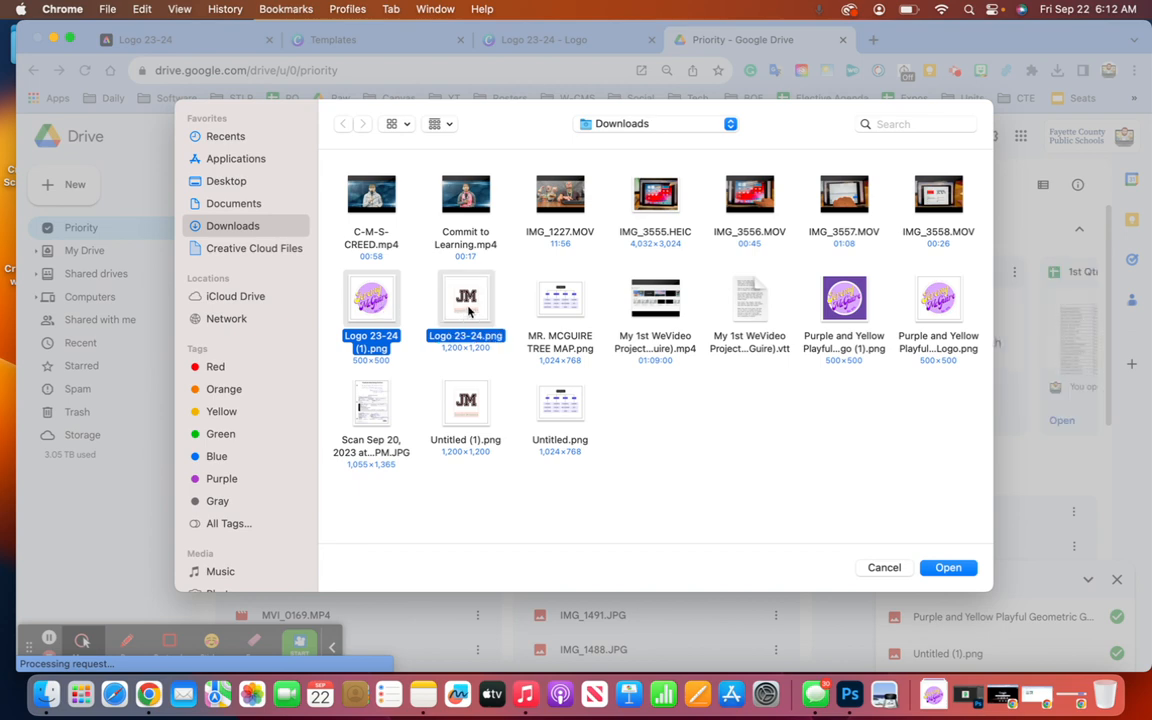
click(948, 567)
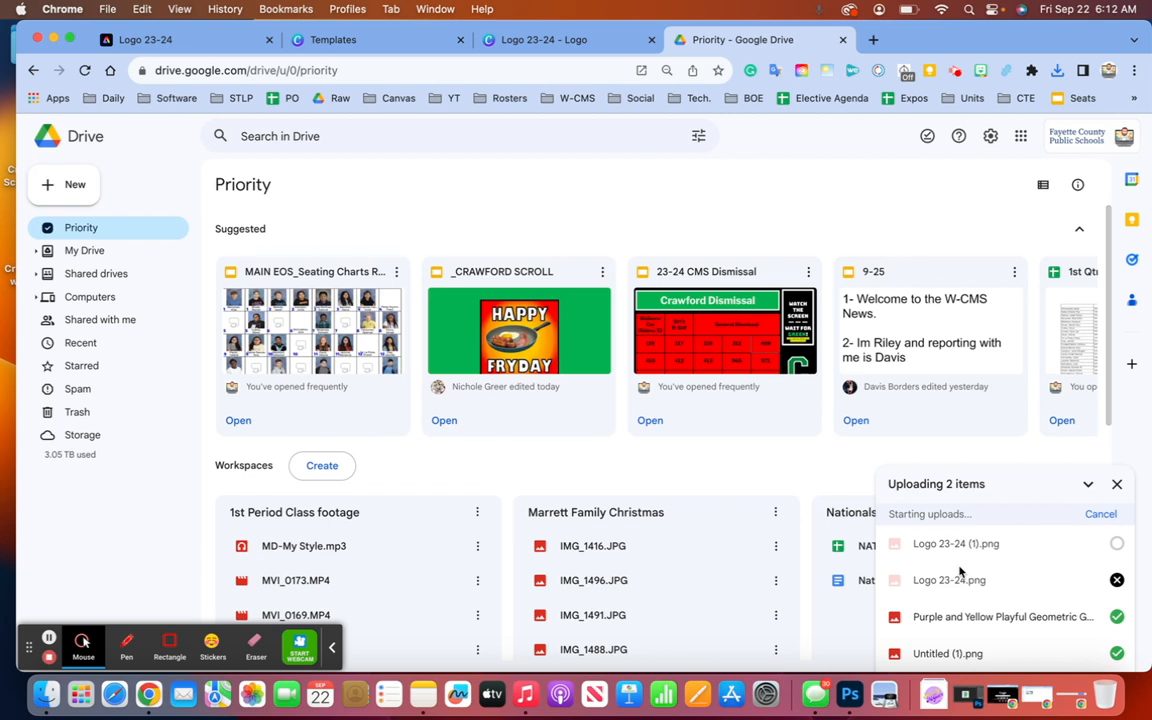
click(420, 133)
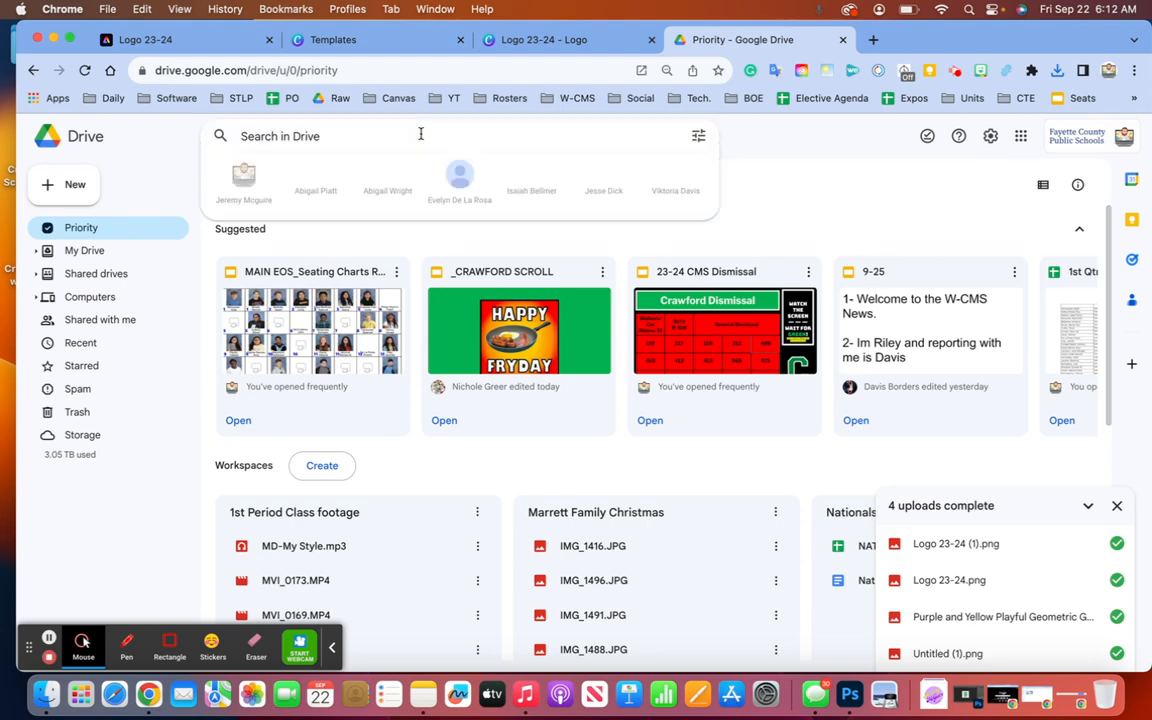
- Search Drive for 'Logo 23-24' and preview both the JM monogram and circle logo images
text(Logo 23-24)
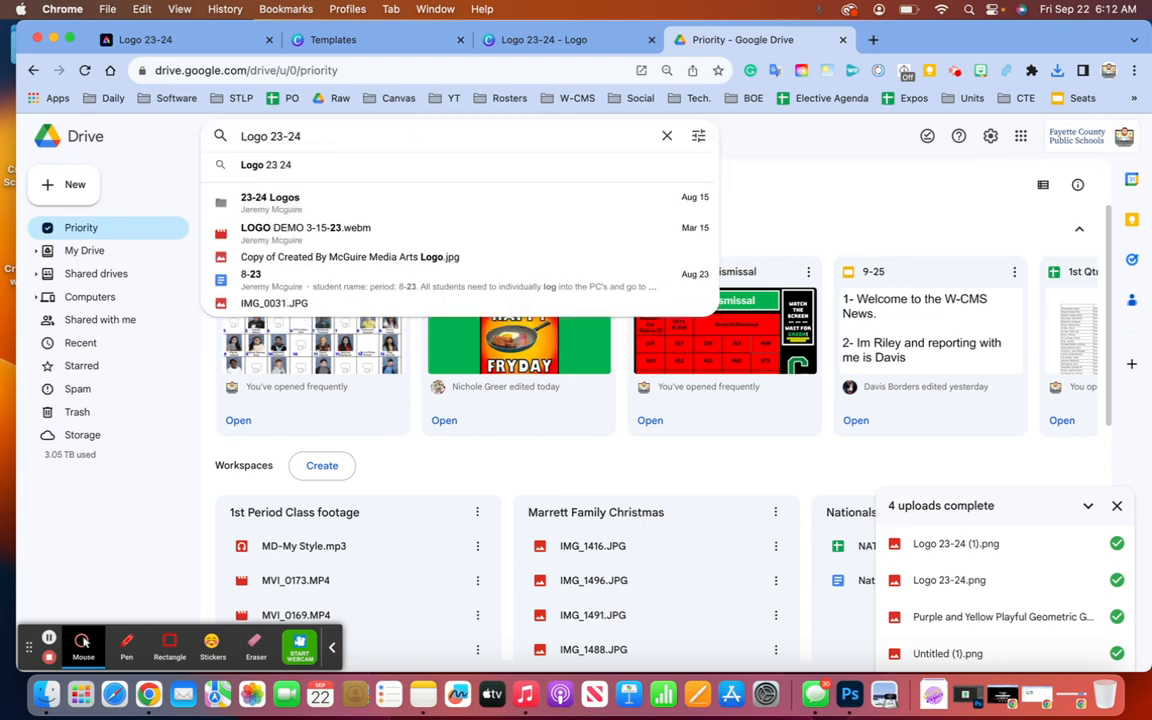
key(Return)
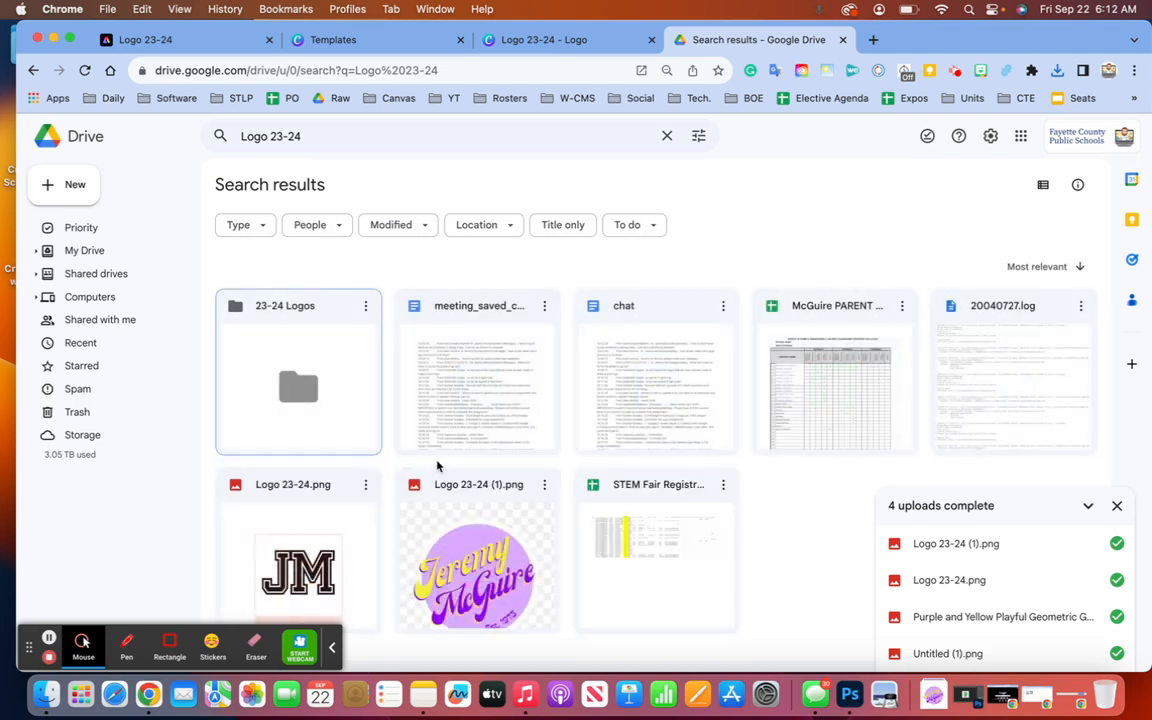
click(272, 515)
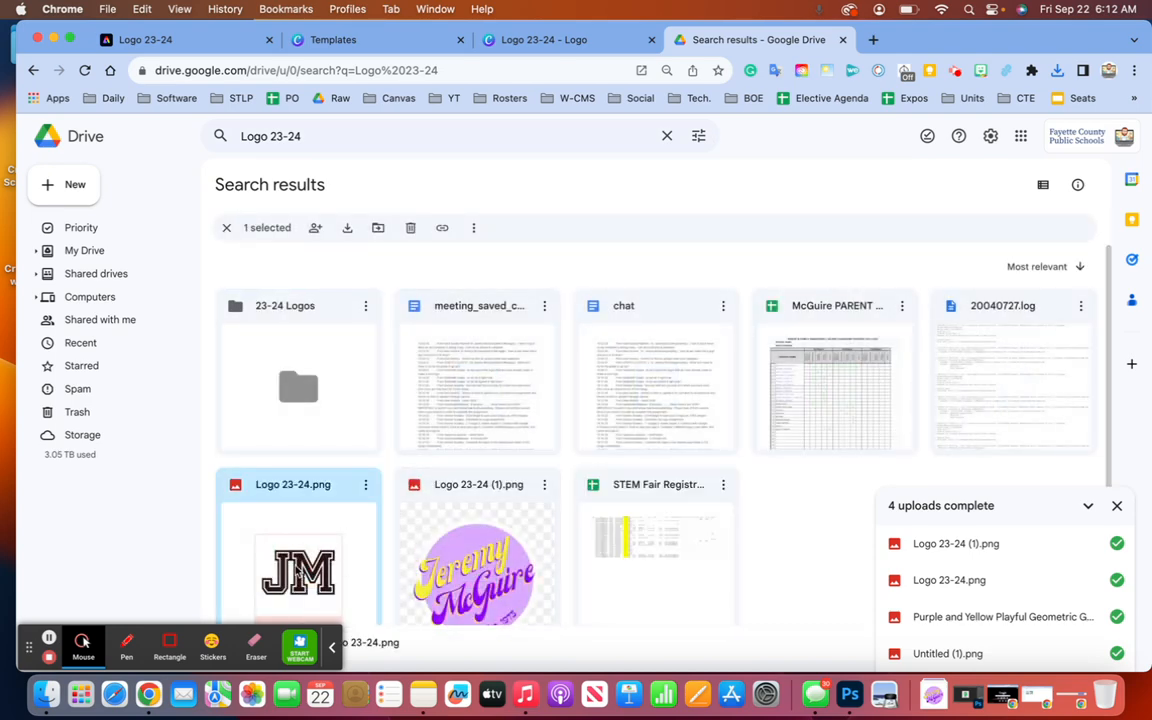
double_click(275, 520)
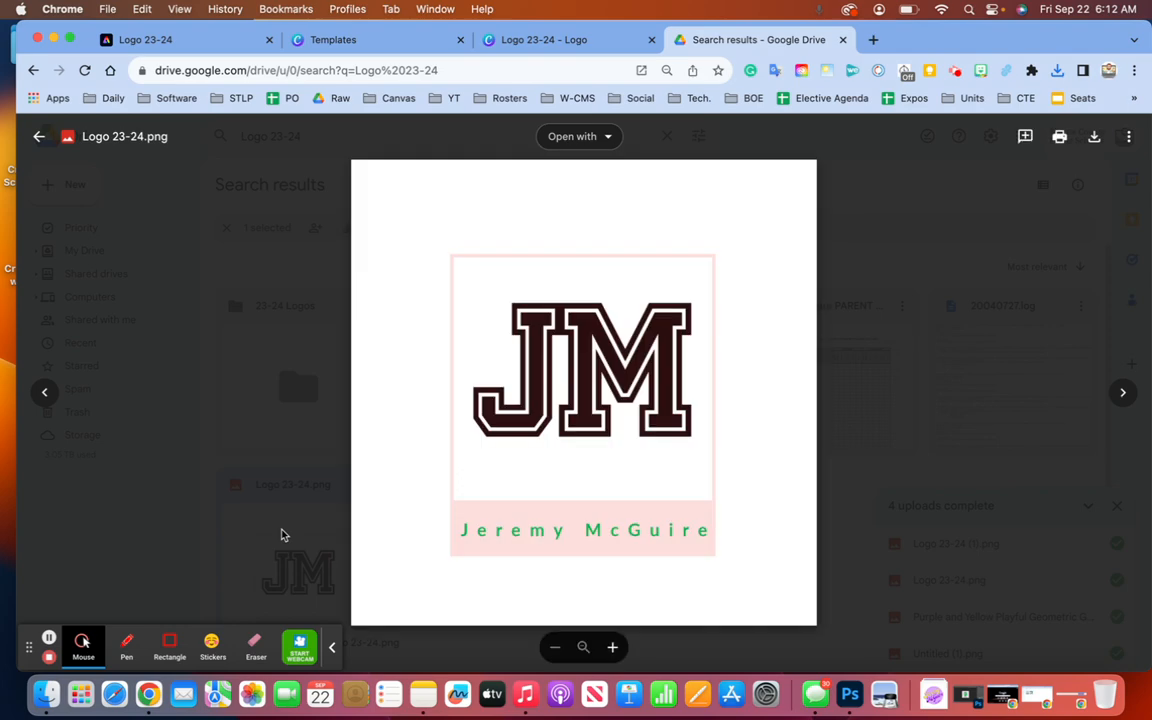
click(40, 137)
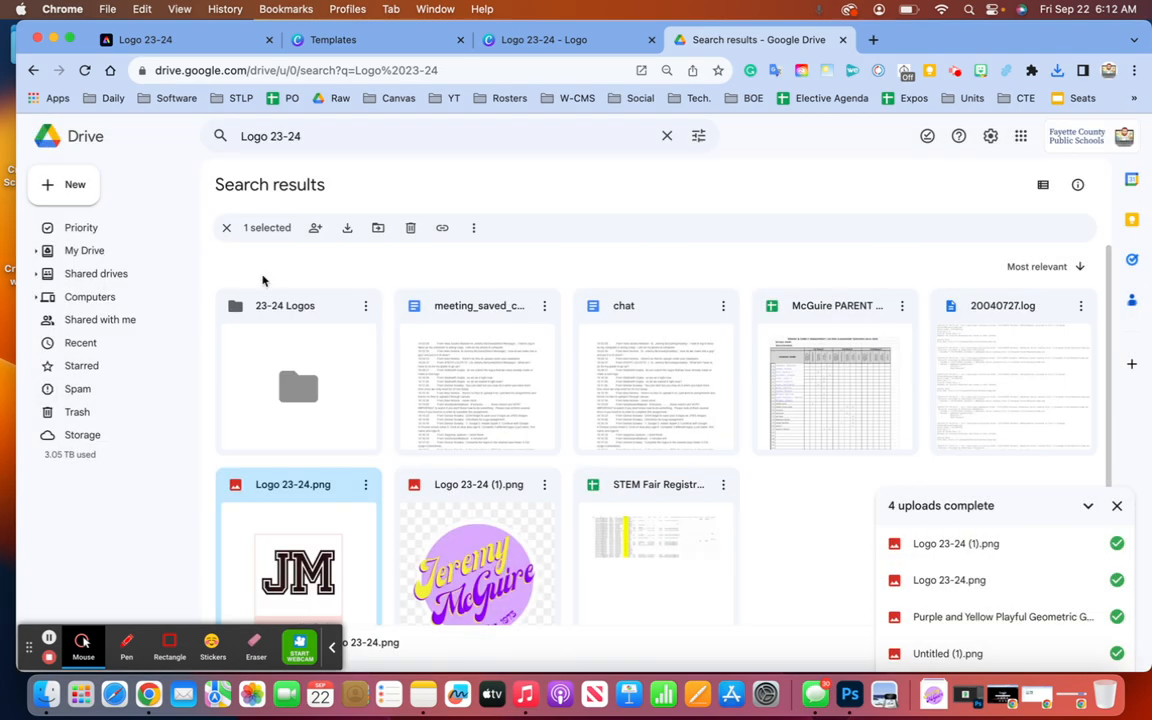
double_click(492, 578)
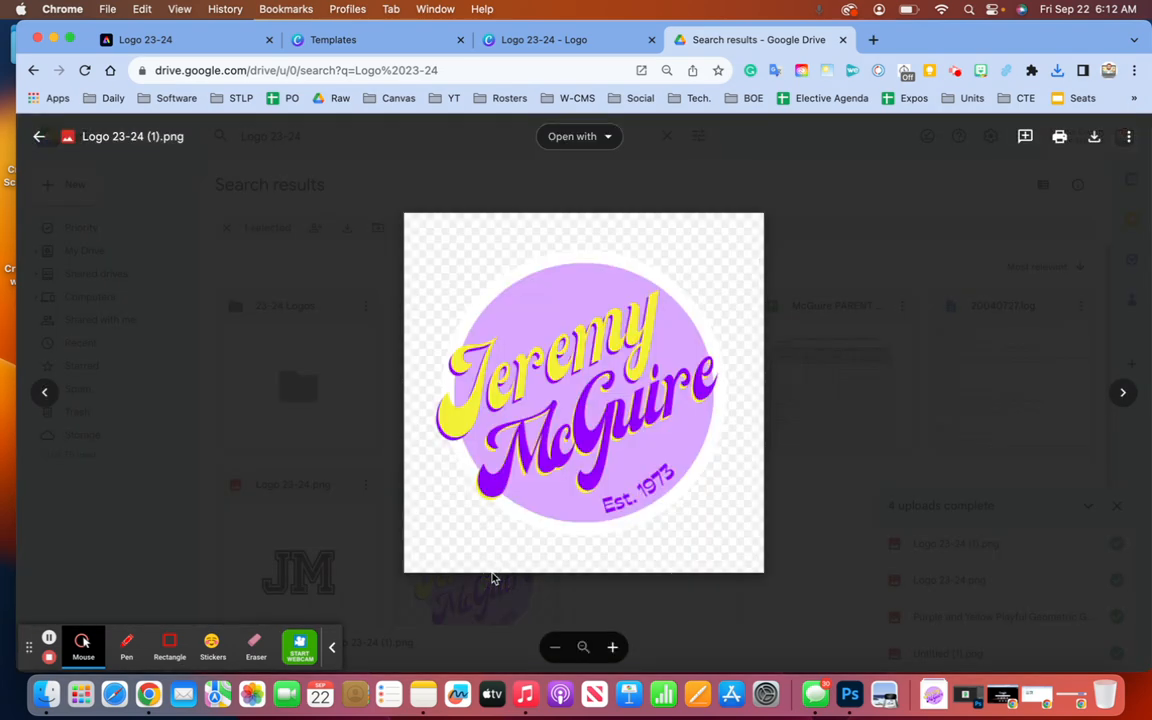
click(40, 137)
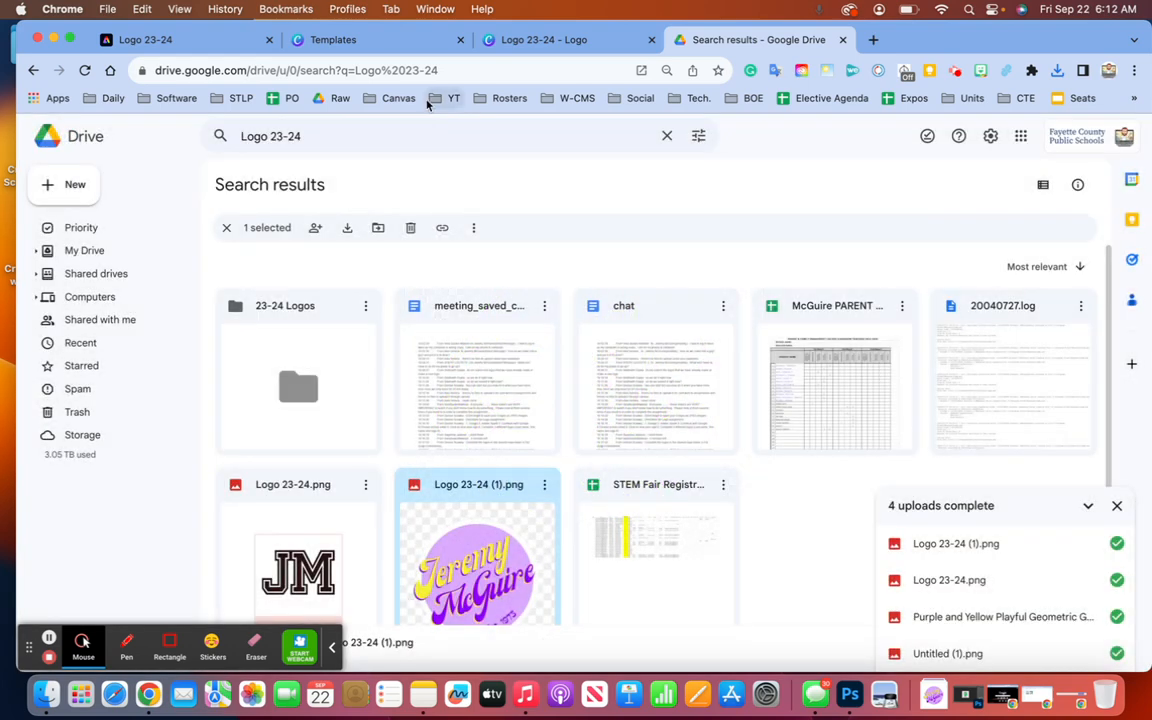